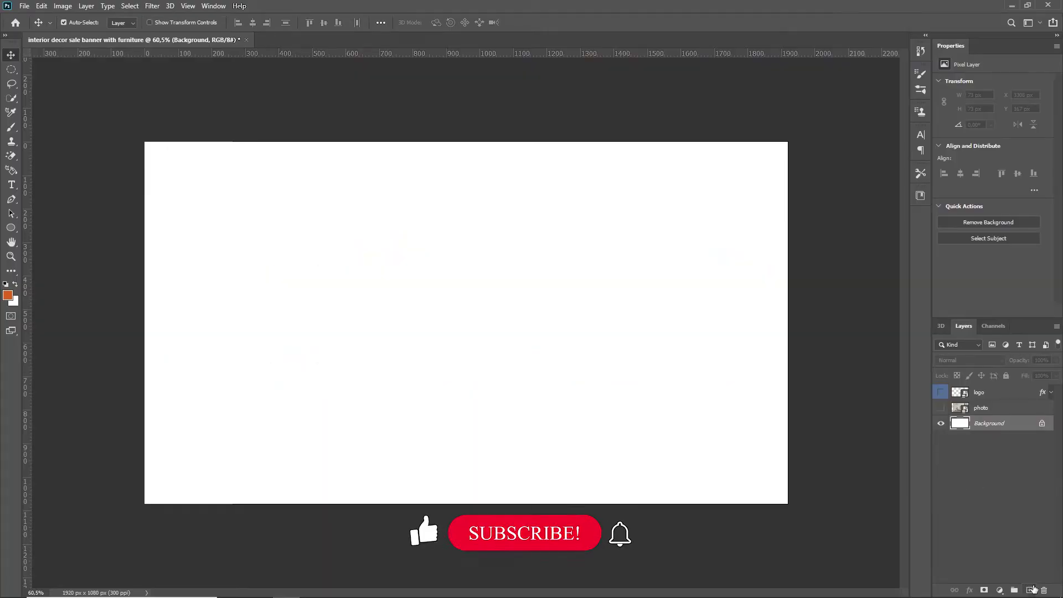
- Create a layer group named 'design' and move the photo layer into it
left_click(1014, 590)
double_click(980, 423)
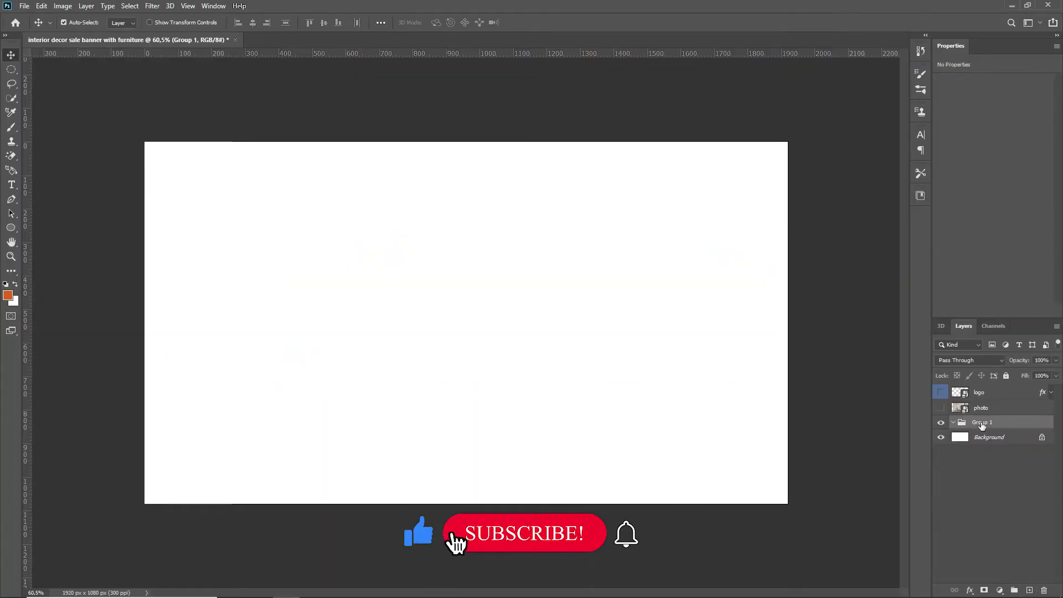
type("da")
type("sc")
type("ign")
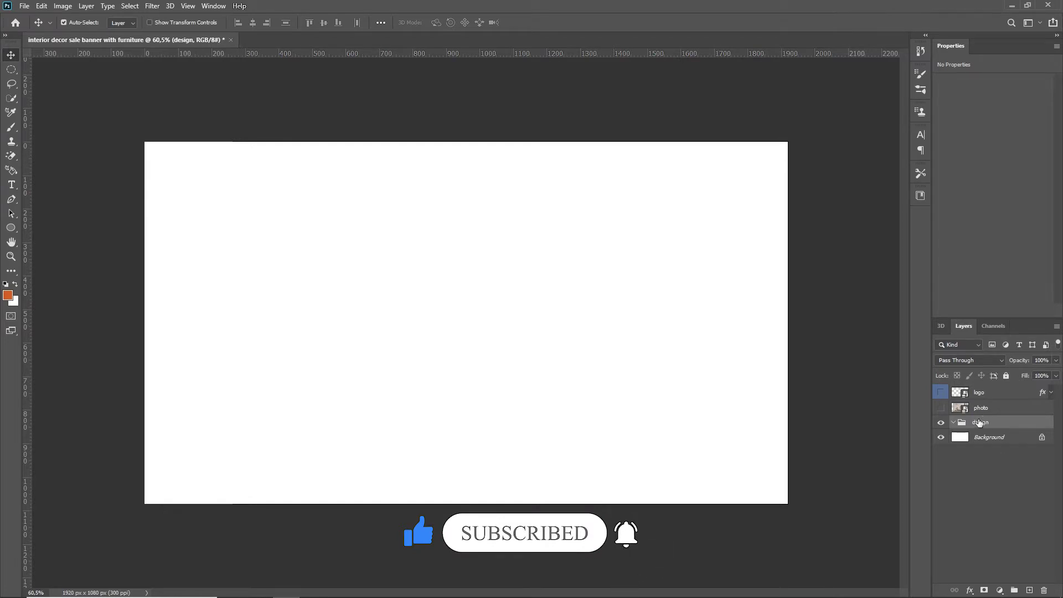
left_click_drag(984, 409, 980, 423)
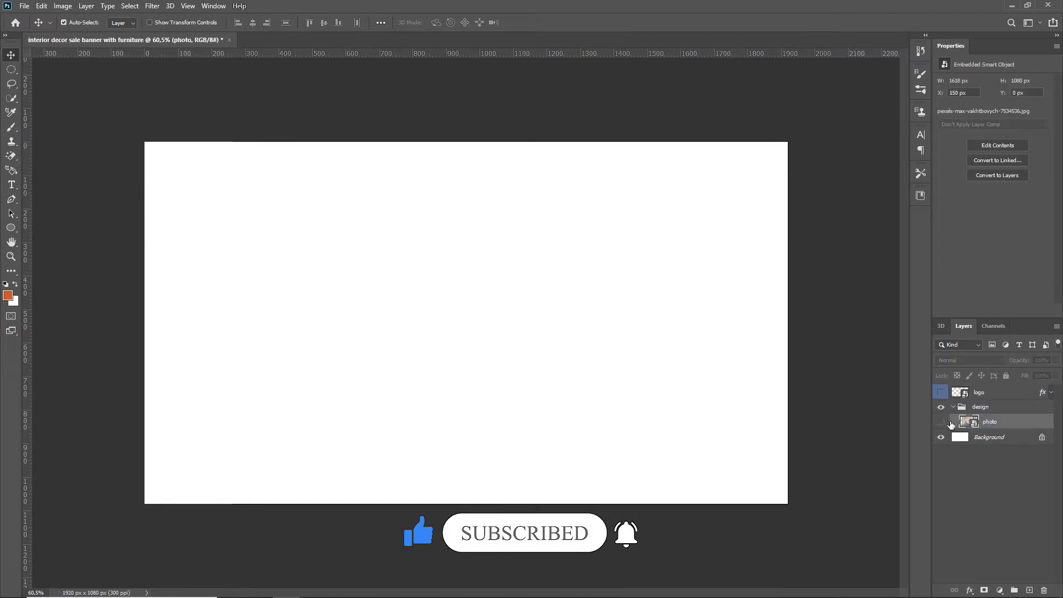
- Hide the bedroom photo and add an empty layer beneath it inside the group
left_click(941, 422)
left_click(941, 421)
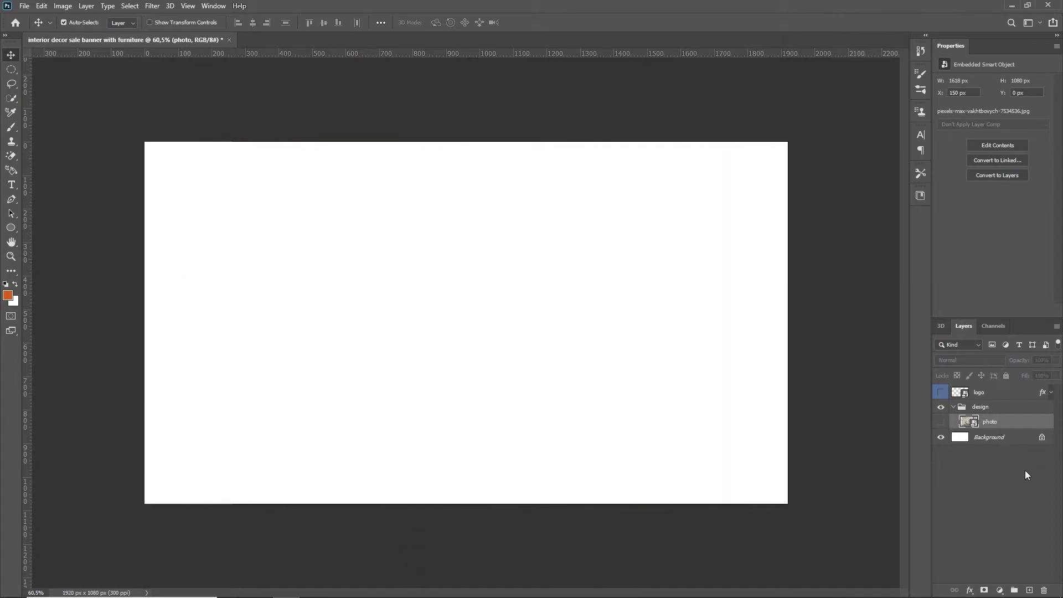
left_click(1029, 590)
left_click_drag(980, 422, 984, 444)
- Switch to the Rectangle tool from the shape tools
right_click(11, 227)
left_click(34, 228)
right_click(11, 228)
left_click(38, 228)
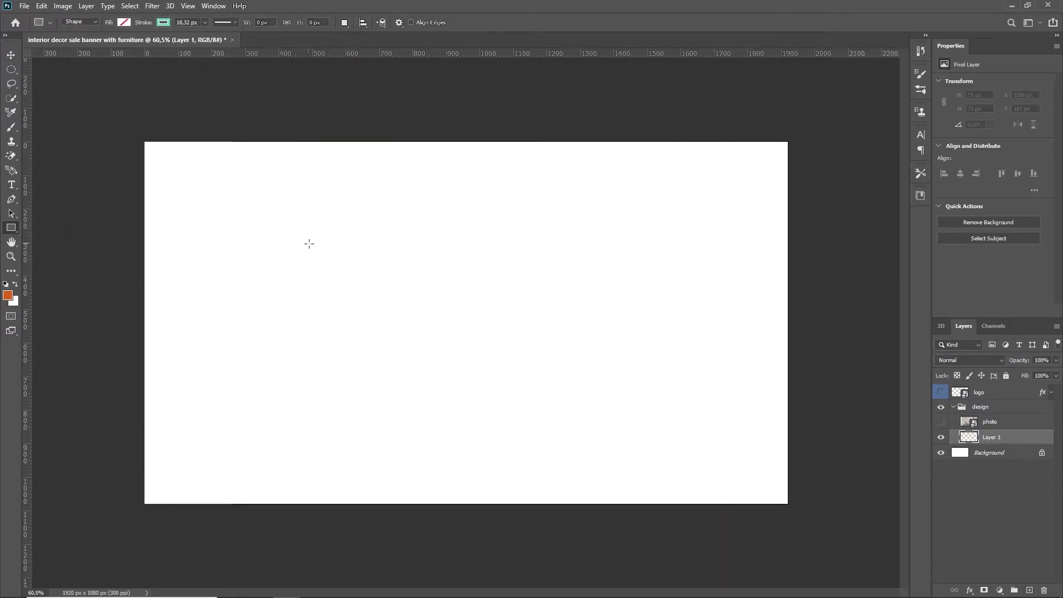
- Add a guide layout of 2 columns and 2 rows with 50 px margins on all sides
left_click(187, 5)
left_click(249, 329)
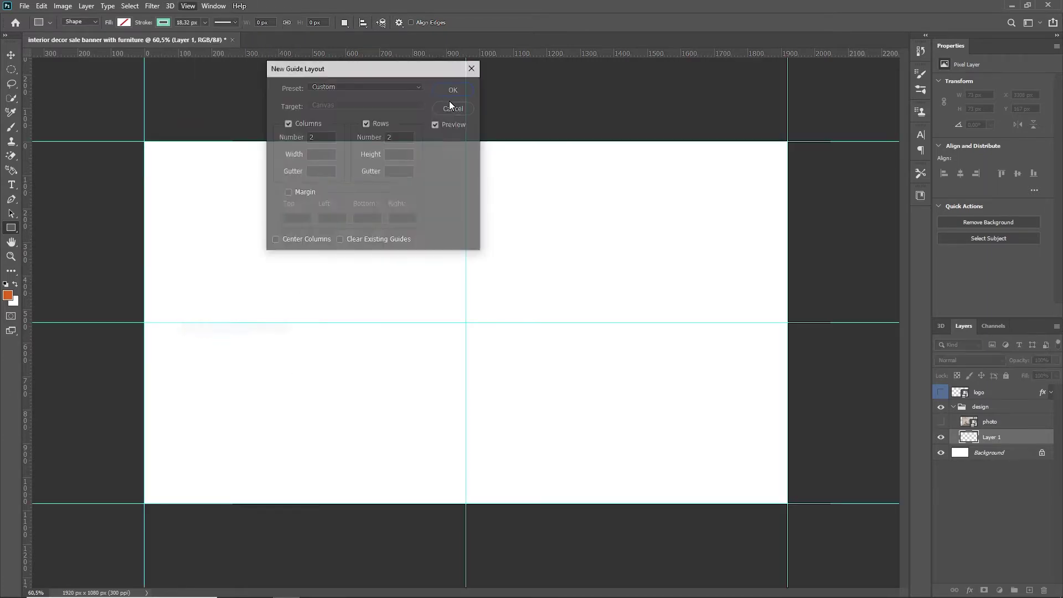
left_click(454, 90)
left_click(187, 5)
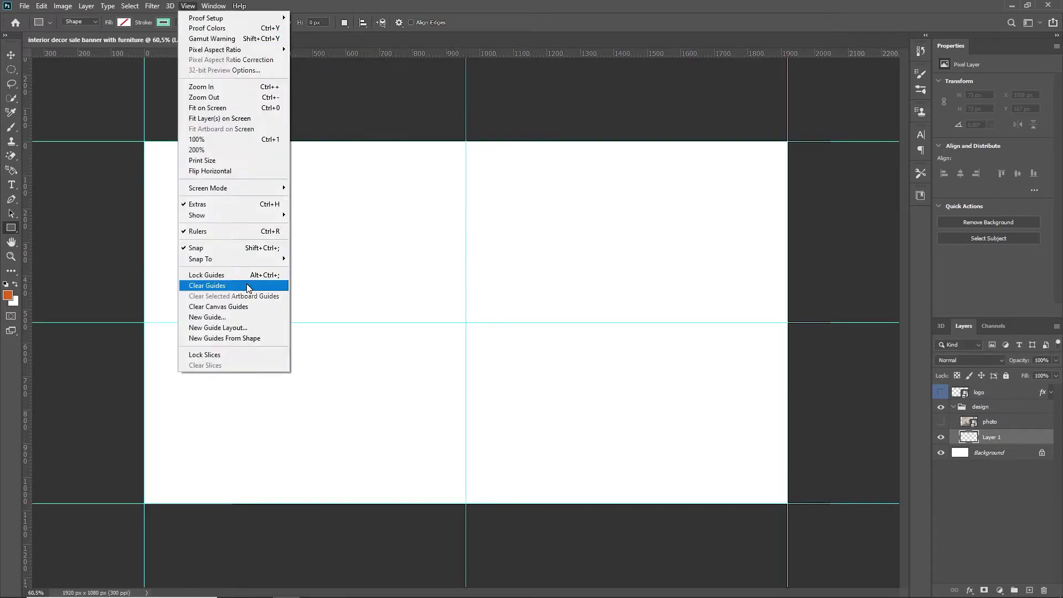
left_click(258, 328)
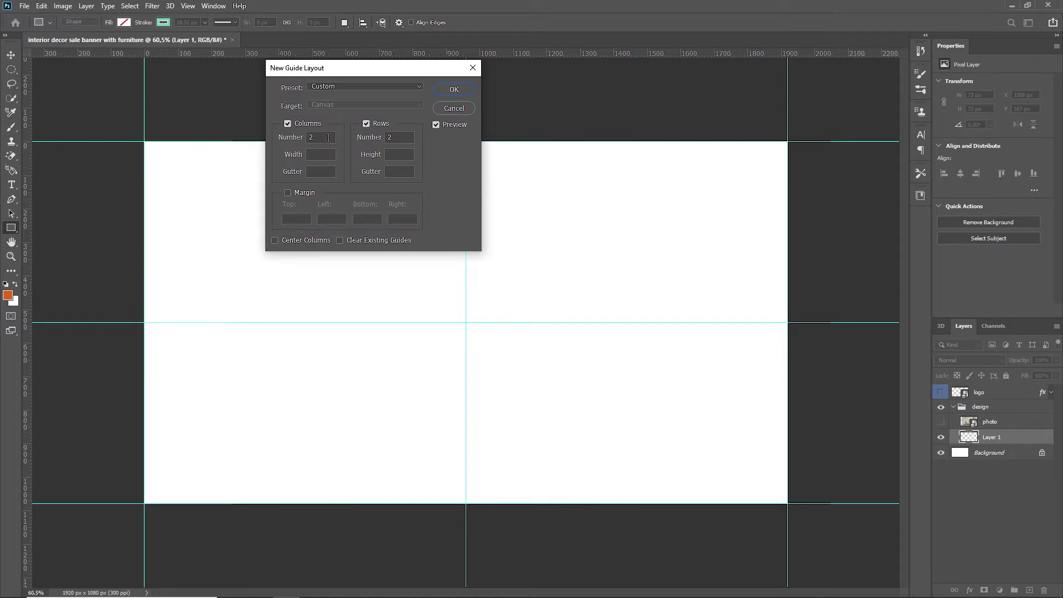
left_click(302, 194)
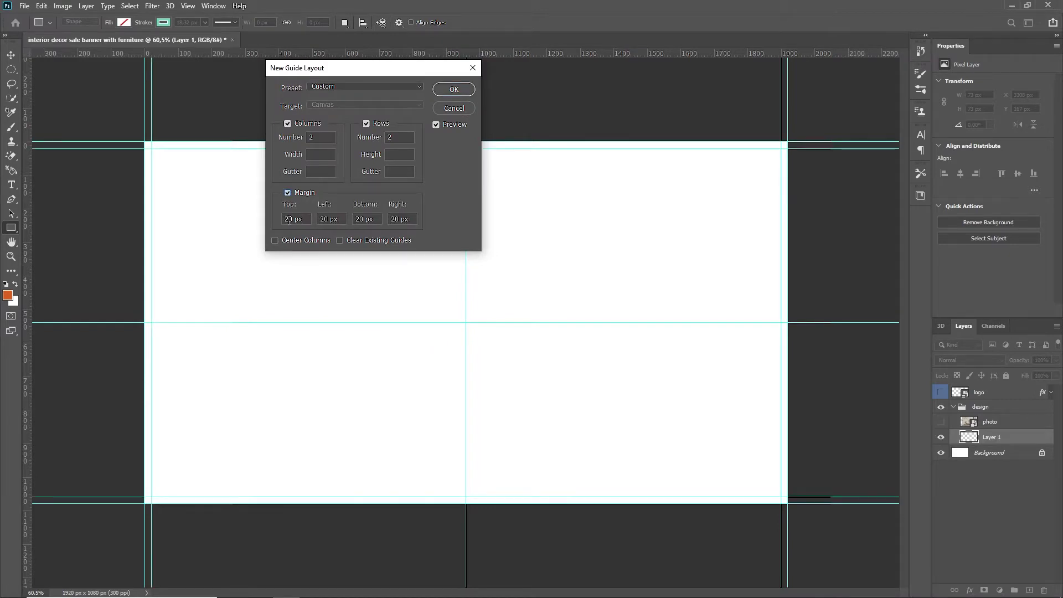
type("50")
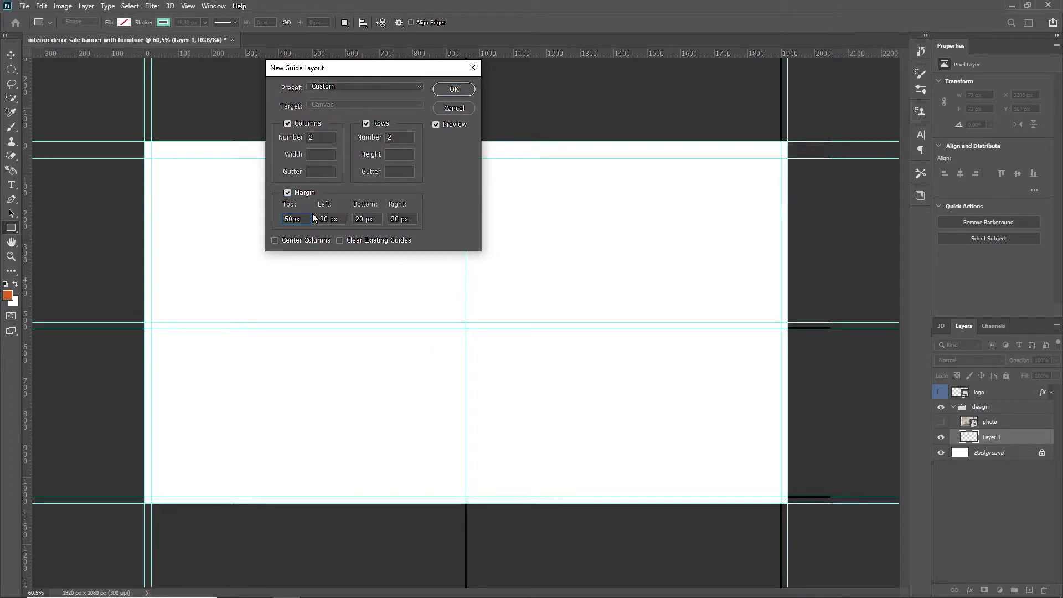
type("50")
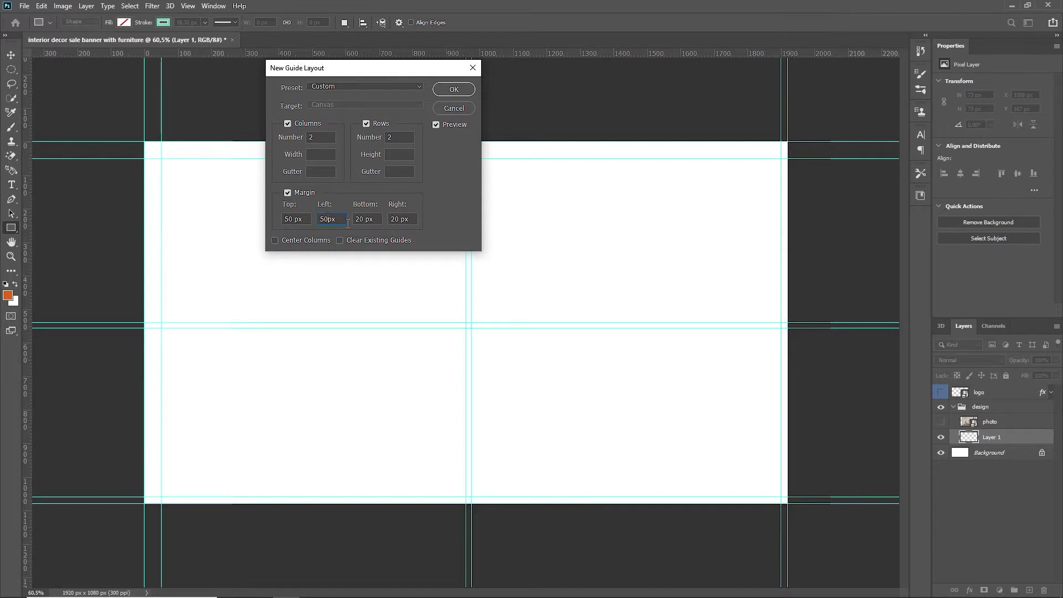
type("50")
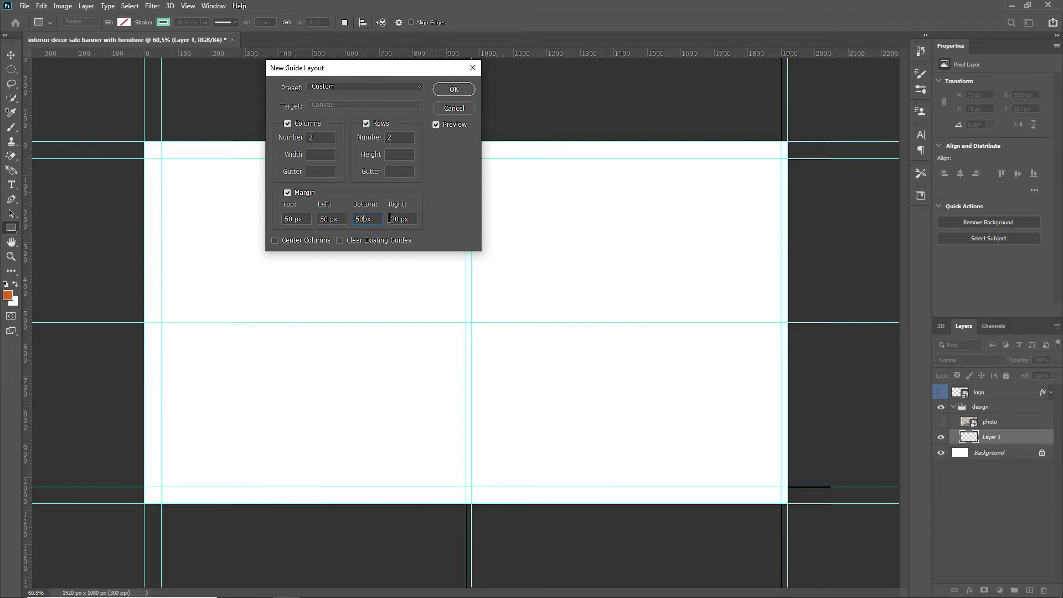
type("50")
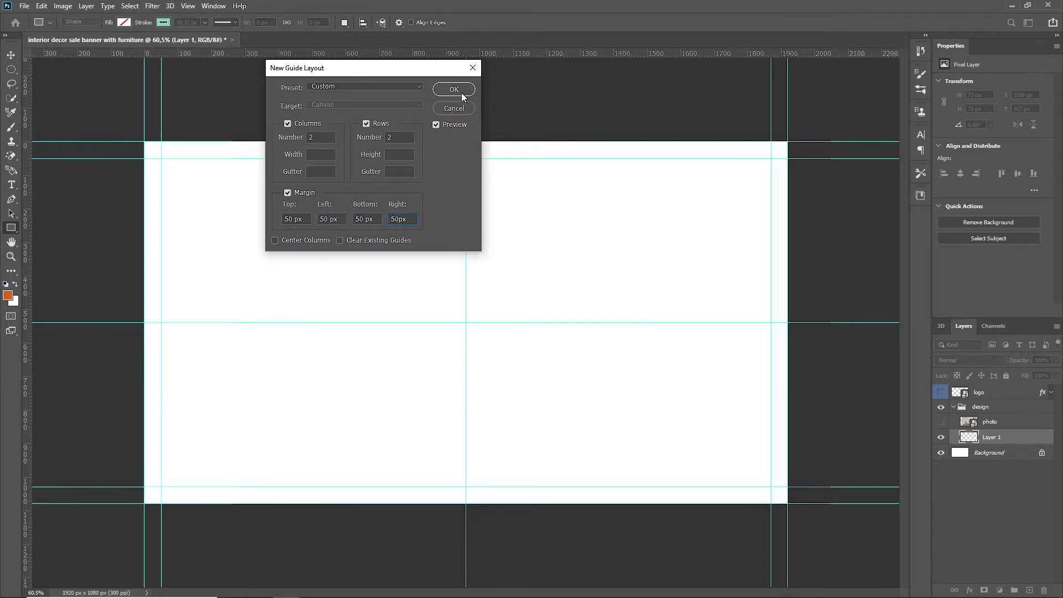
left_click(454, 89)
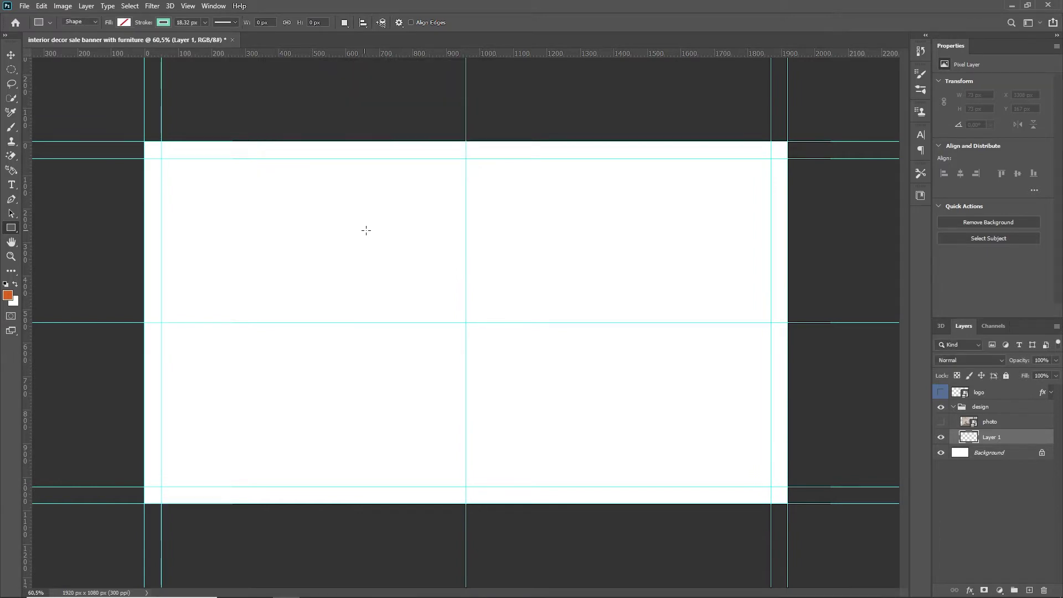
- Draw a dark-filled rectangle with no stroke in the centre of the canvas
left_click_drag(261, 207, 607, 401)
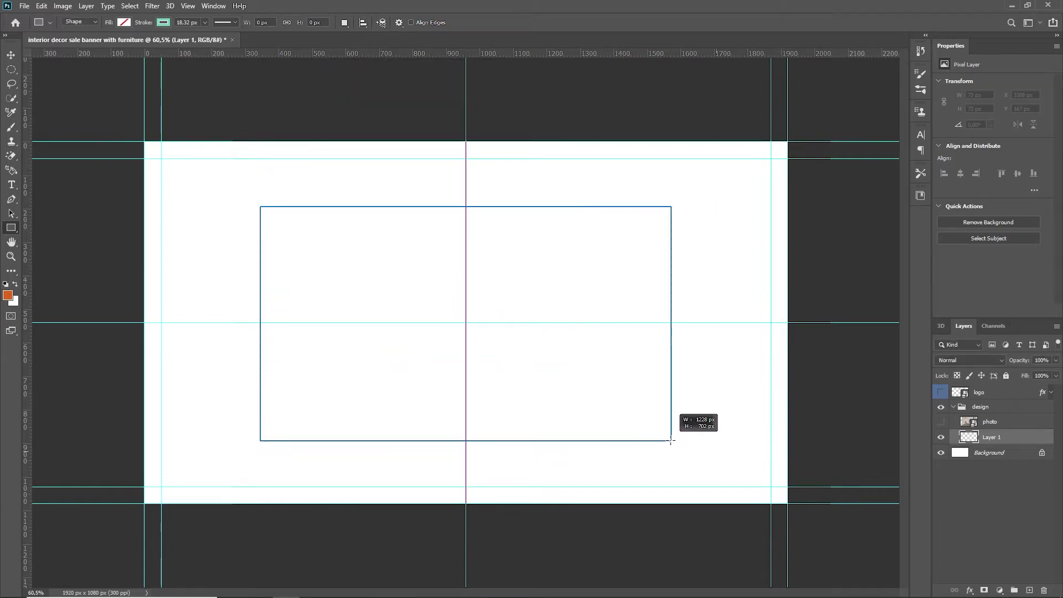
left_click_drag(606, 402, 623, 406)
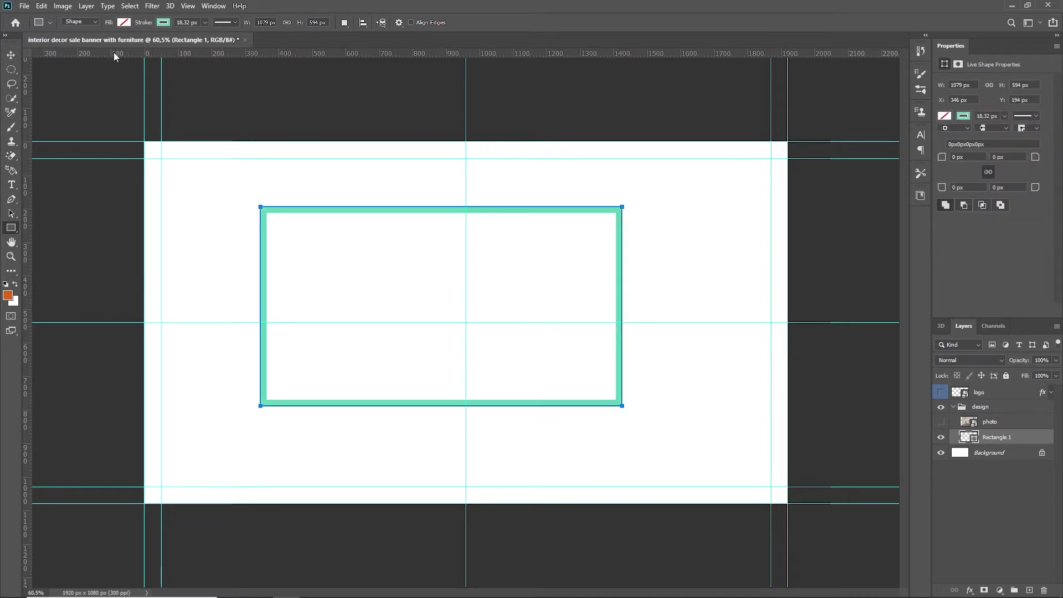
left_click(164, 22)
left_click(100, 44)
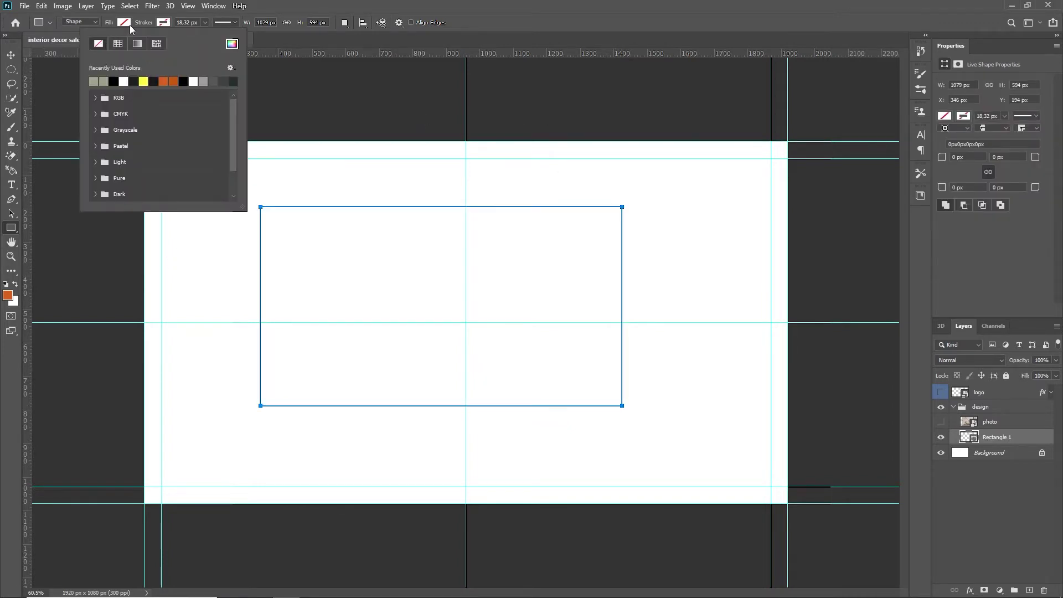
left_click(124, 22)
left_click(95, 81)
left_click(11, 54)
mouse_move(403, 281)
left_mouse_down()
mouse_move(437, 299)
mouse_move(435, 285)
mouse_move(433, 295)
left_mouse_up()
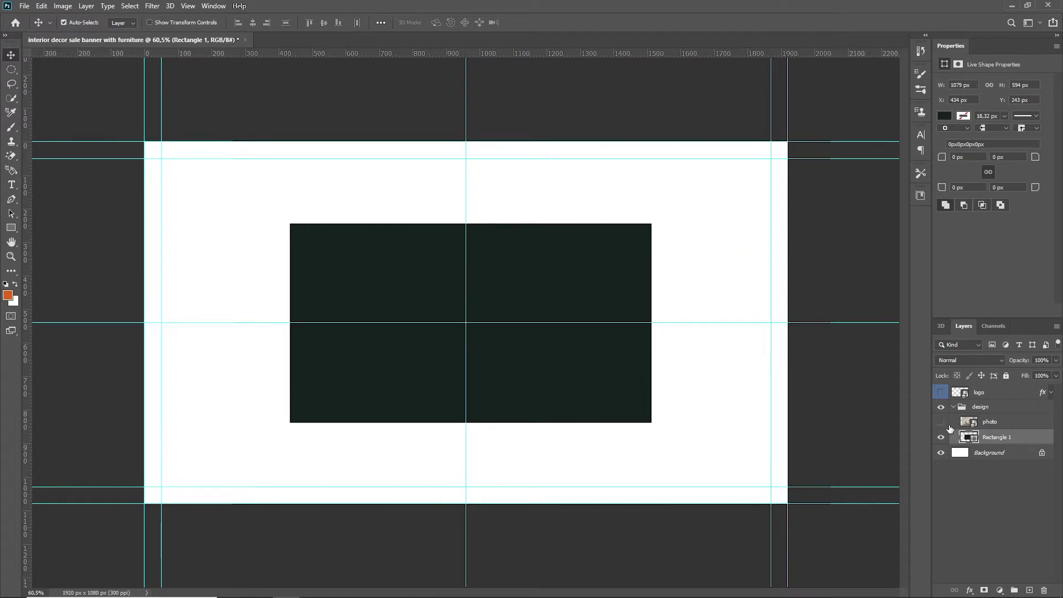
- Show the bedroom photo, clip it to the rectangle, and resize it to fill it
left_click(941, 421)
left_click(990, 425, "alt")
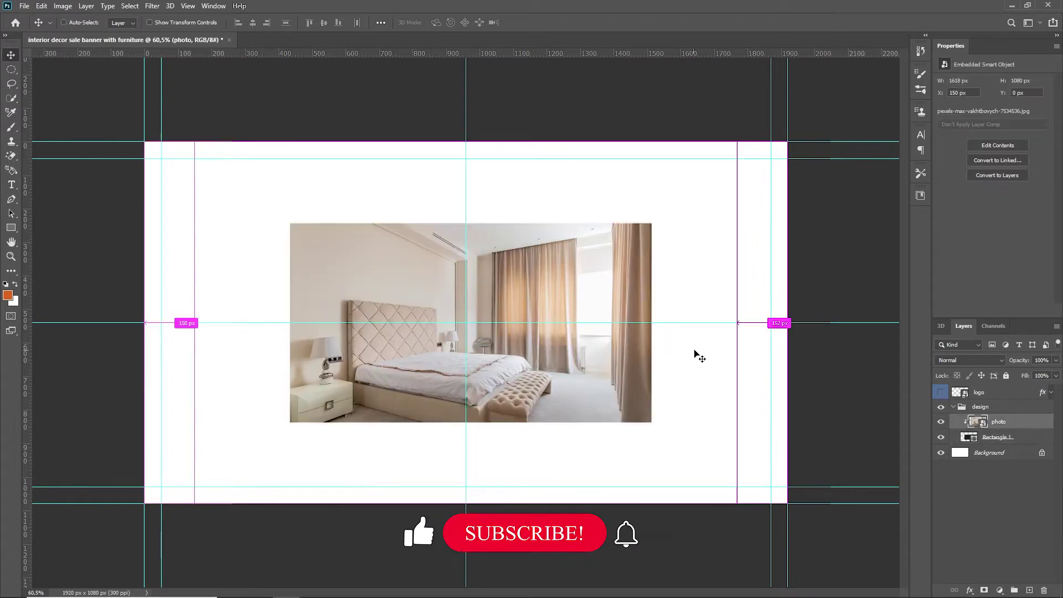
key("ctrl+t")
left_click_drag(550, 380, 550, 342)
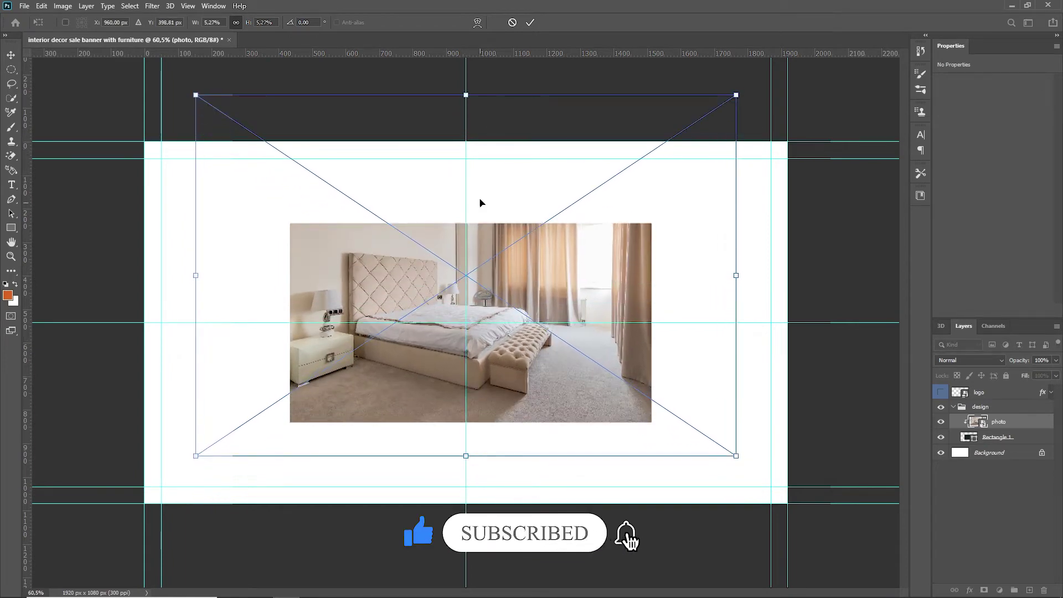
left_click_drag(733, 275, 755, 278)
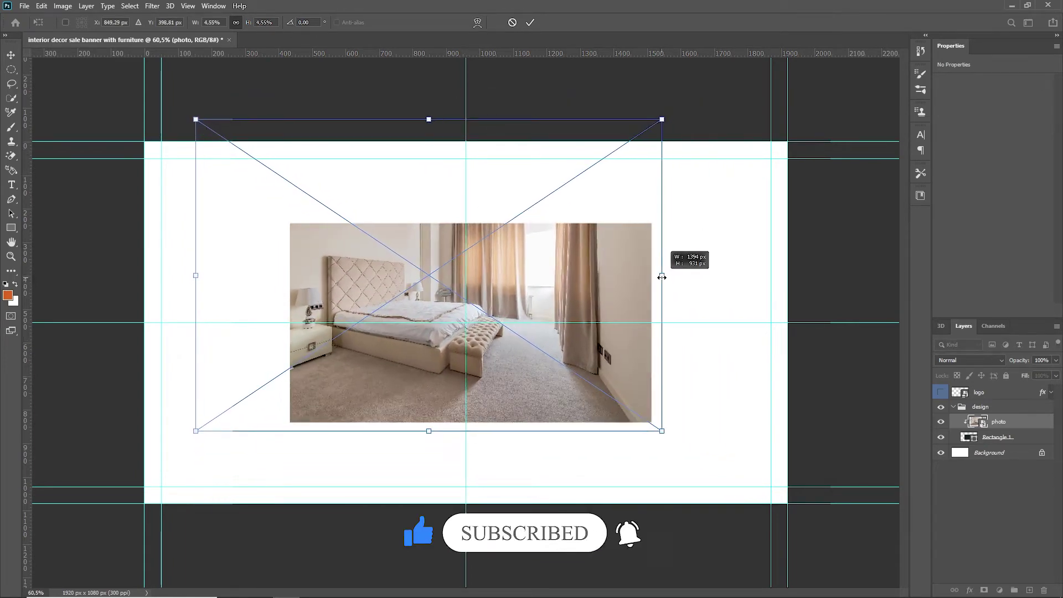
left_click_drag(555, 341, 556, 359)
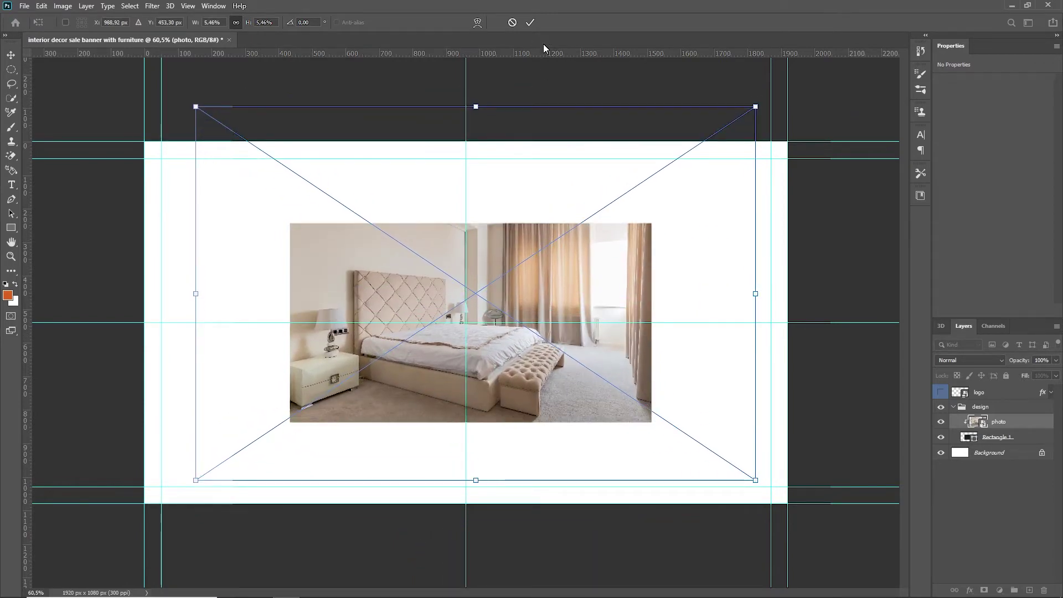
left_click(530, 22)
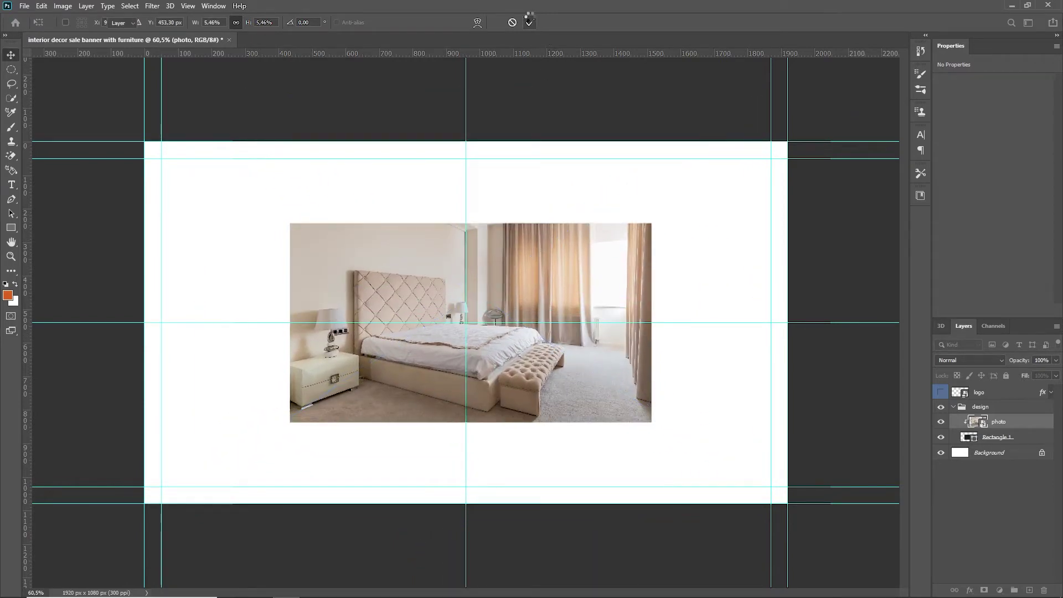
left_click(1035, 438)
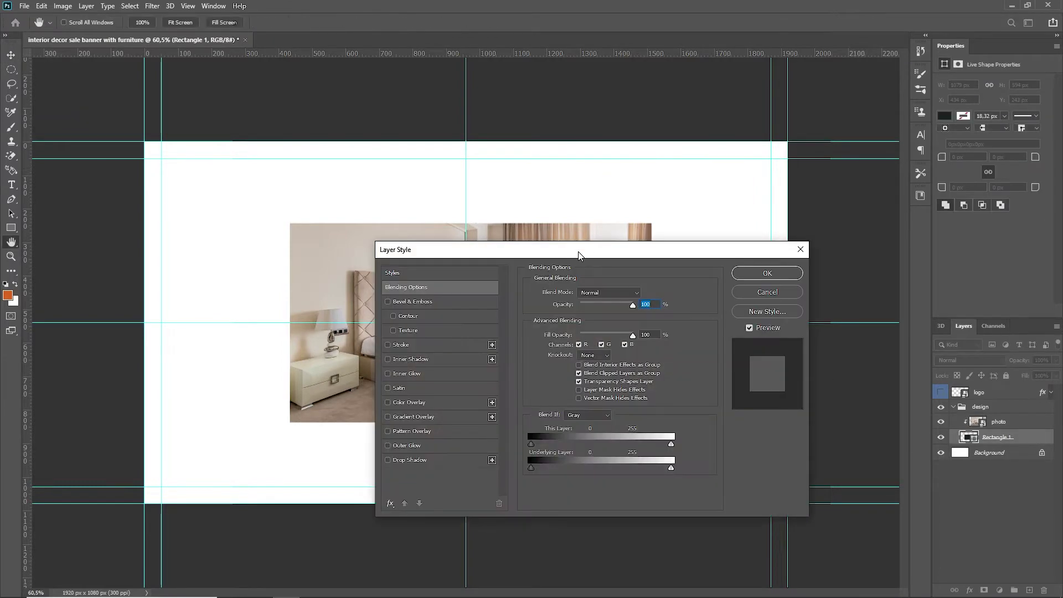
- Add a drop shadow with zero distance and spread, smaller size and lower opacity
left_click(634, 316)
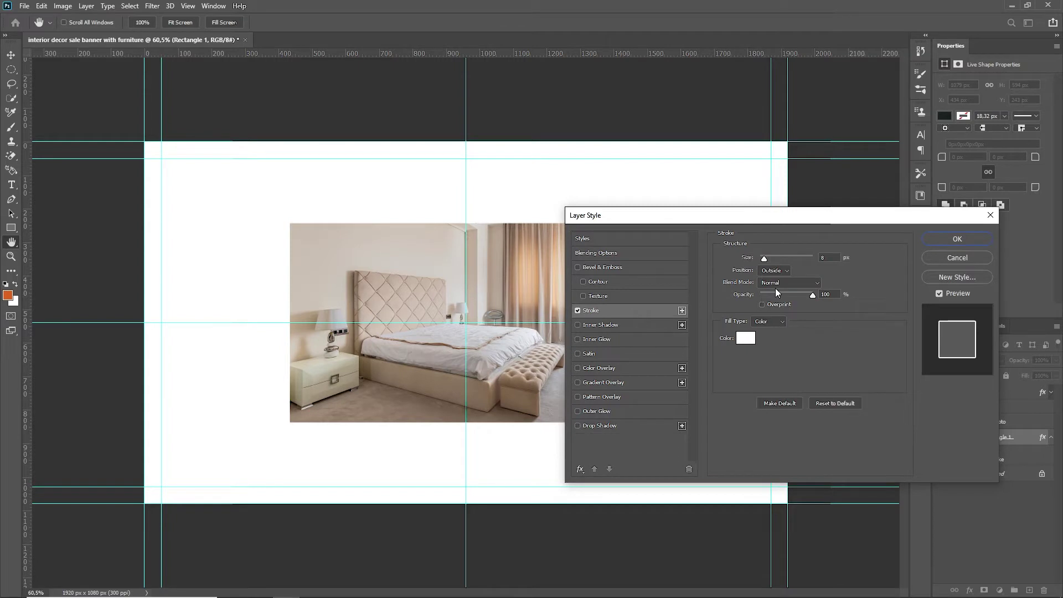
left_click(578, 310)
left_click(633, 425)
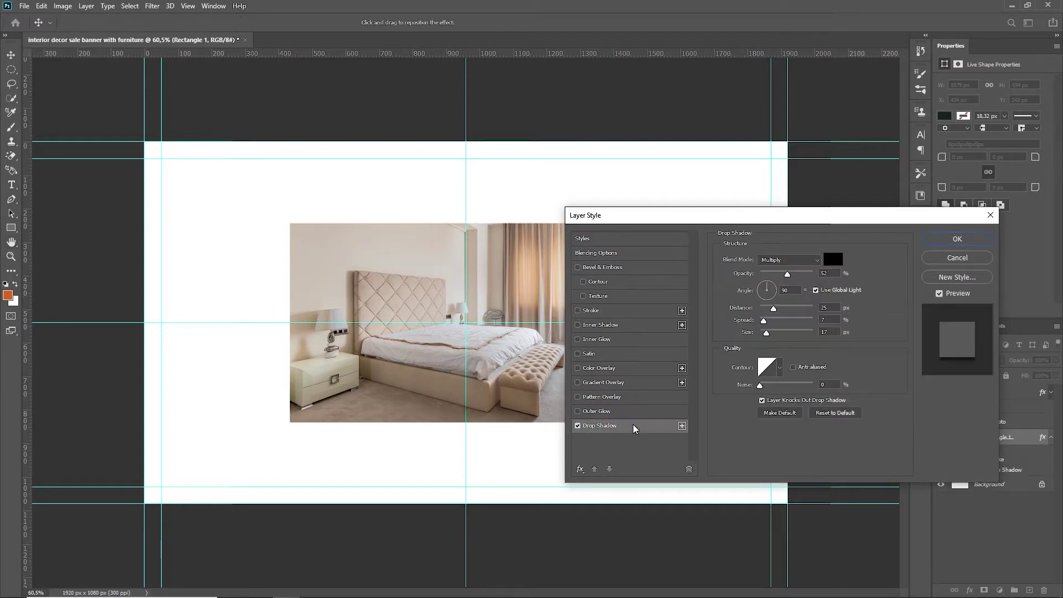
mouse_move(773, 309)
left_mouse_down()
mouse_move(760, 309)
mouse_move(766, 334)
mouse_move(760, 321)
left_mouse_up()
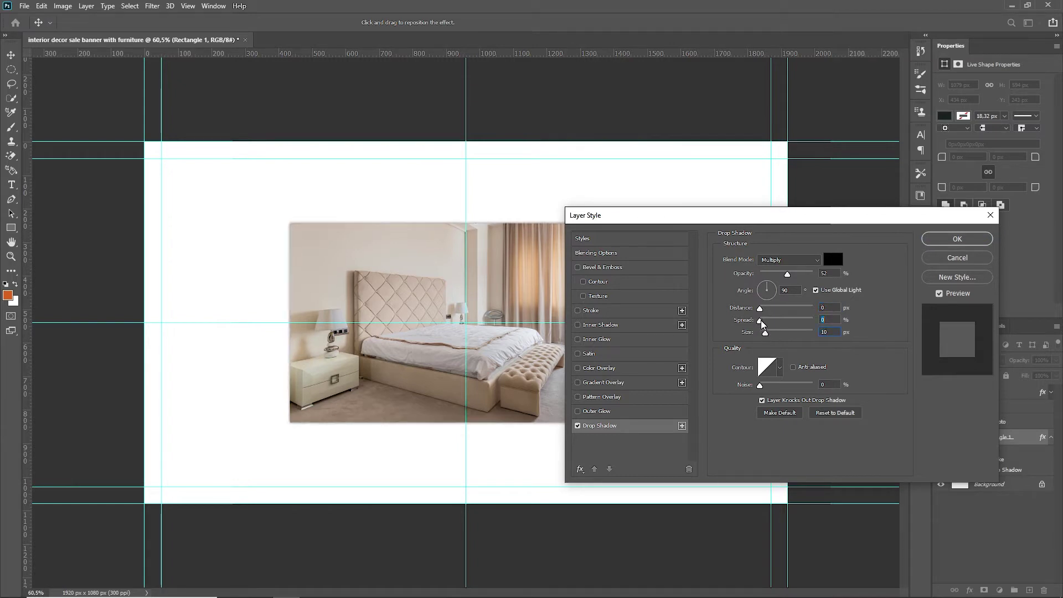
left_click_drag(793, 274, 783, 275)
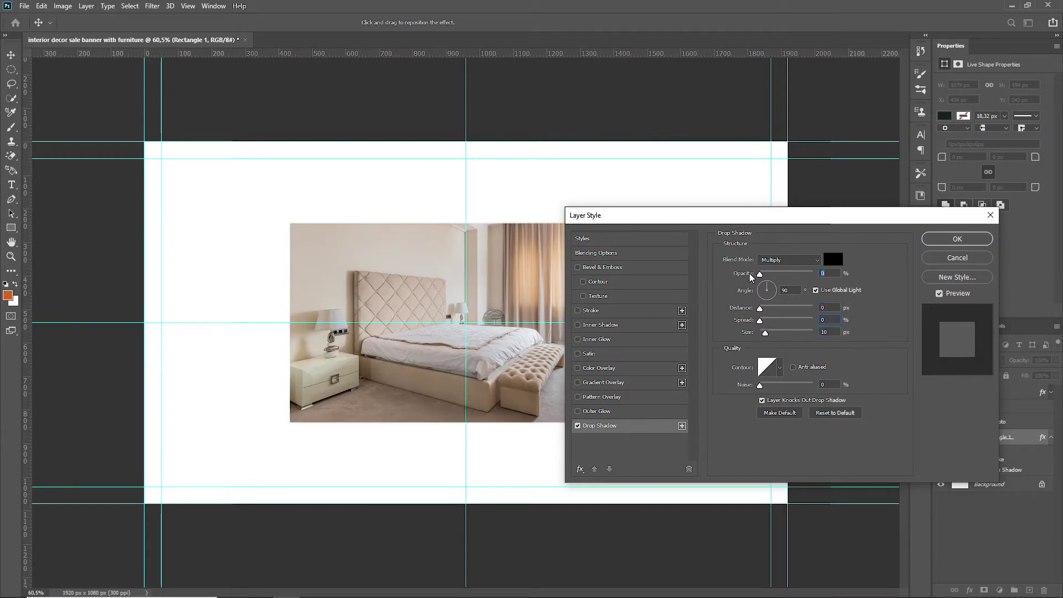
left_click(941, 240)
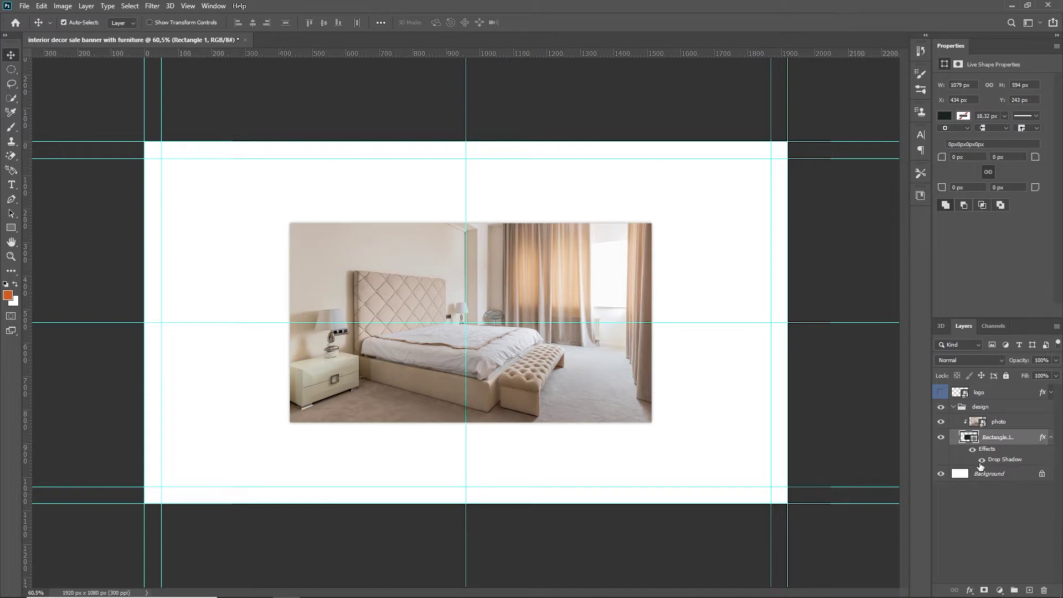
left_click(981, 461)
left_click(982, 462)
- Add a light beige (#dacfc7) Solid Color fill layer above the Background
left_click(982, 462)
left_click(989, 475)
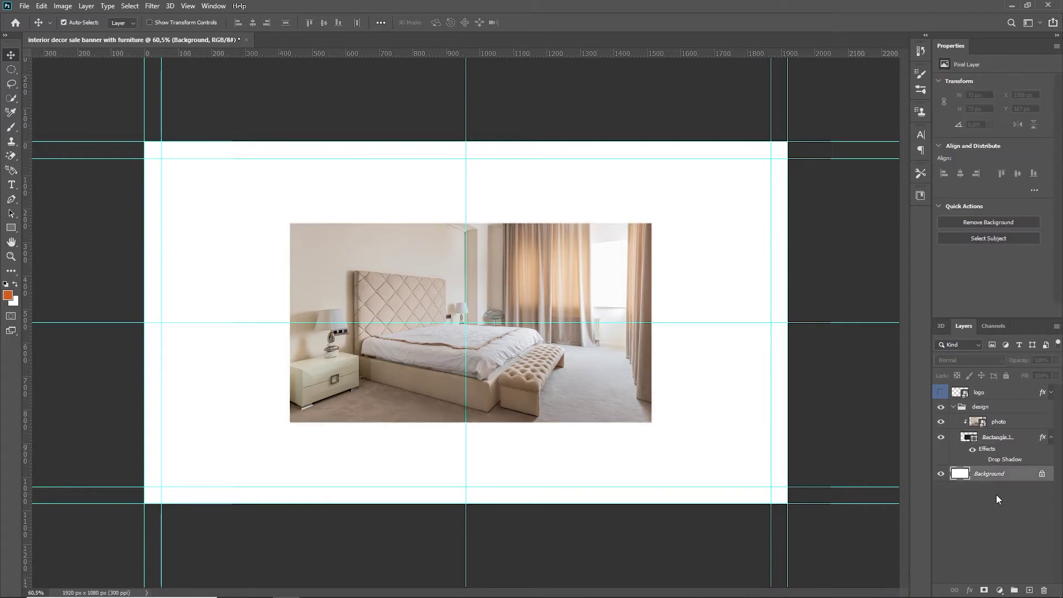
left_click(999, 591)
left_click(991, 390)
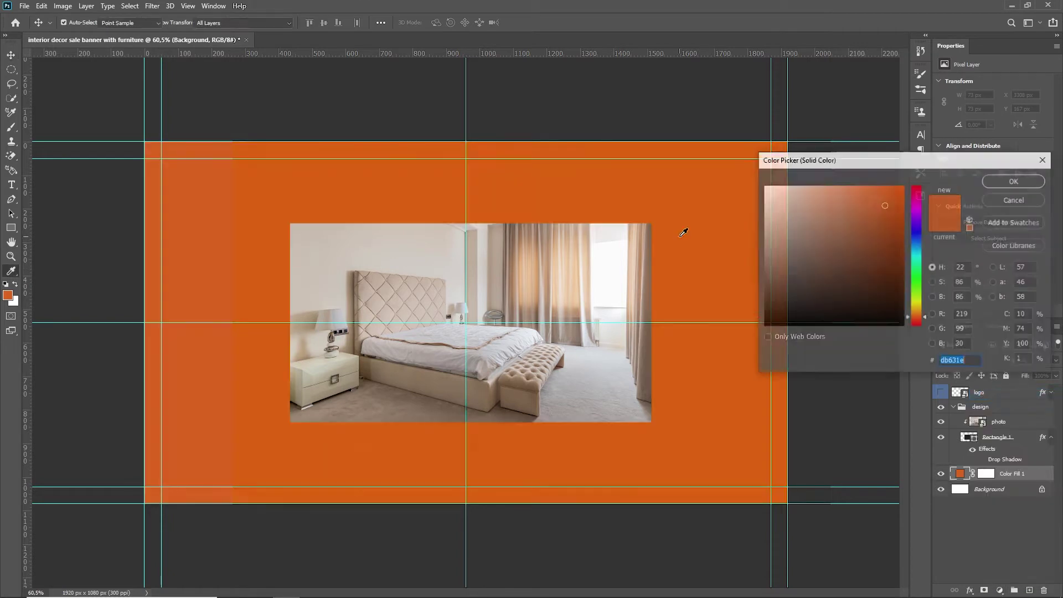
left_click_drag(797, 273, 728, 202)
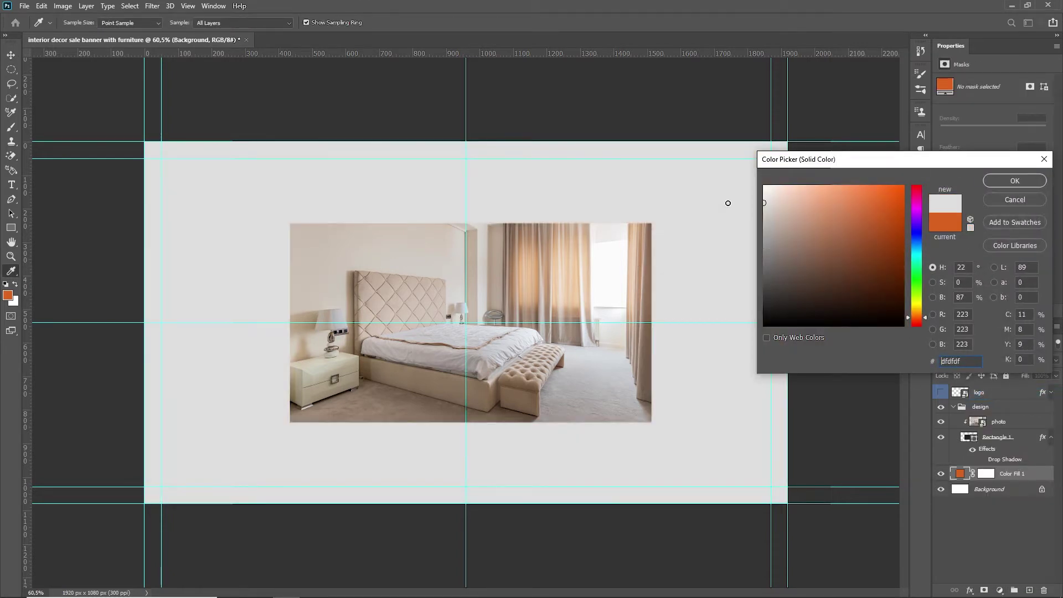
left_click(467, 401)
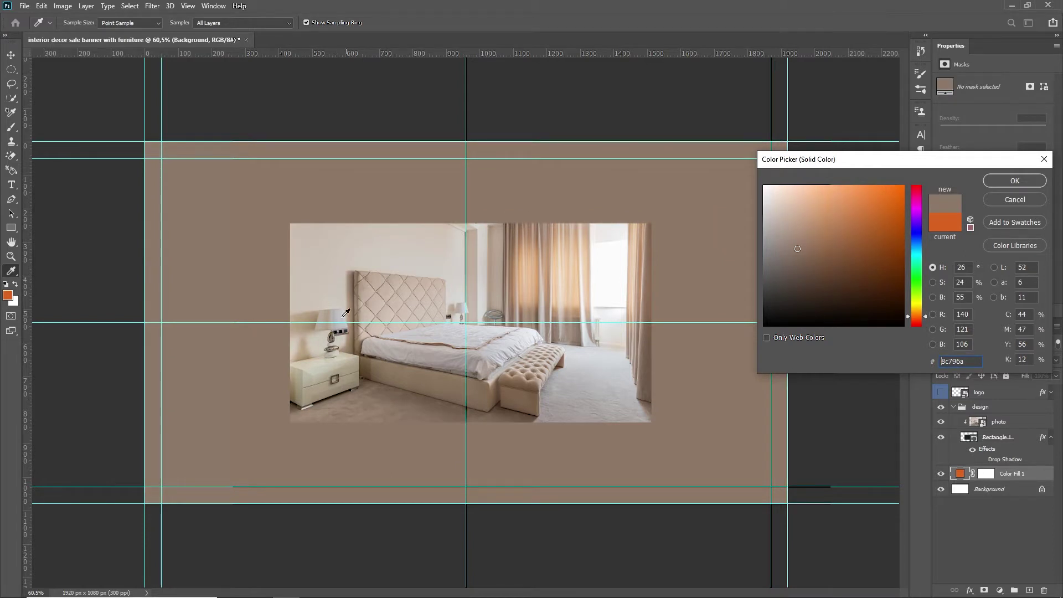
mouse_move(800, 250)
left_mouse_down()
mouse_move(774, 222)
mouse_move(774, 232)
mouse_move(788, 206)
mouse_move(774, 193)
left_mouse_up()
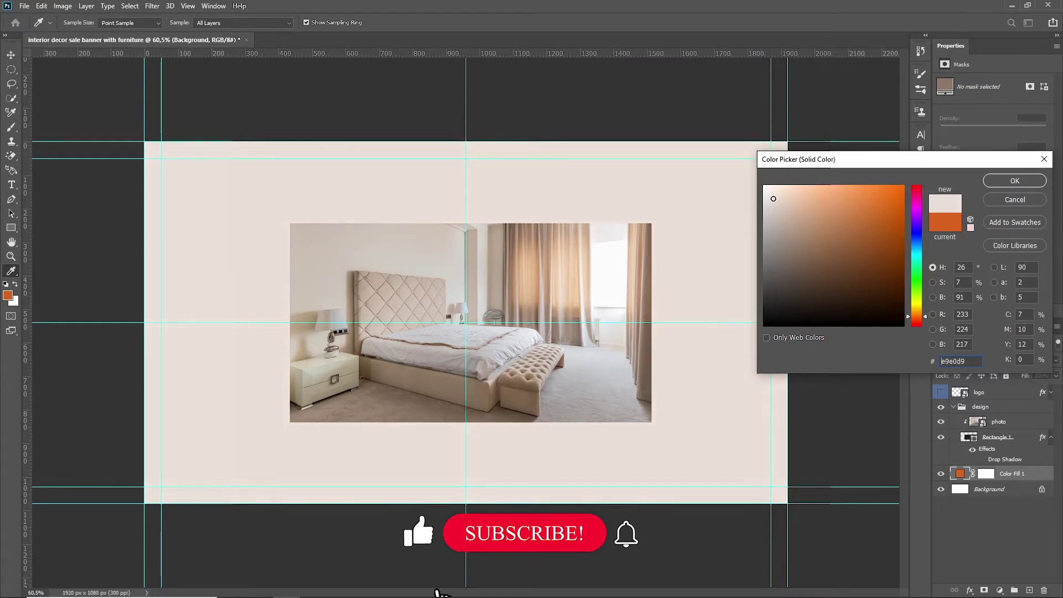
left_click_drag(774, 192, 776, 206)
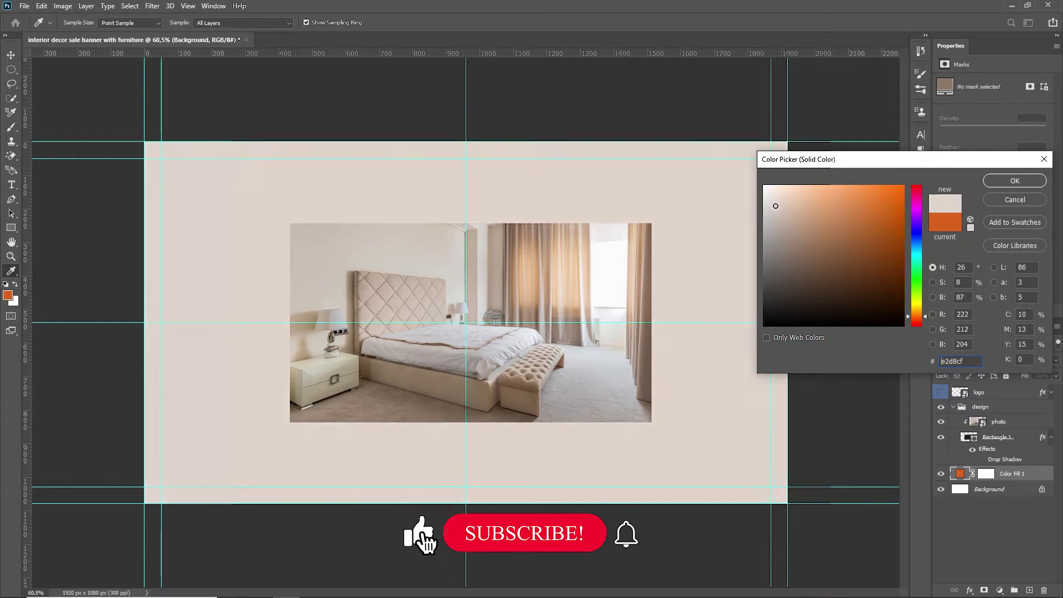
left_click(1015, 181)
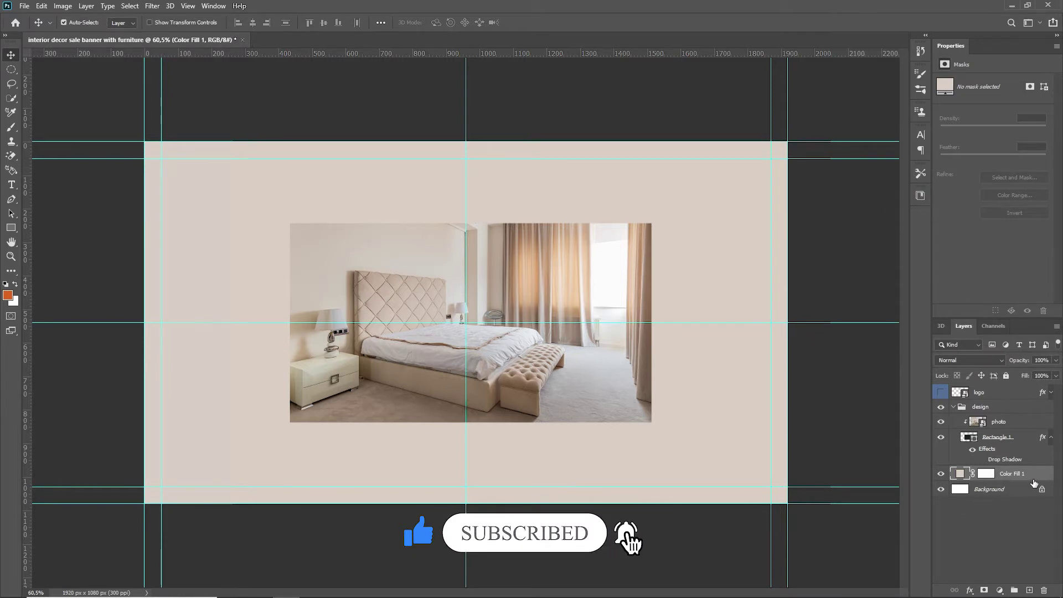
- Lock the beige fill layer and add a new empty layer above the photo
left_click(1006, 376)
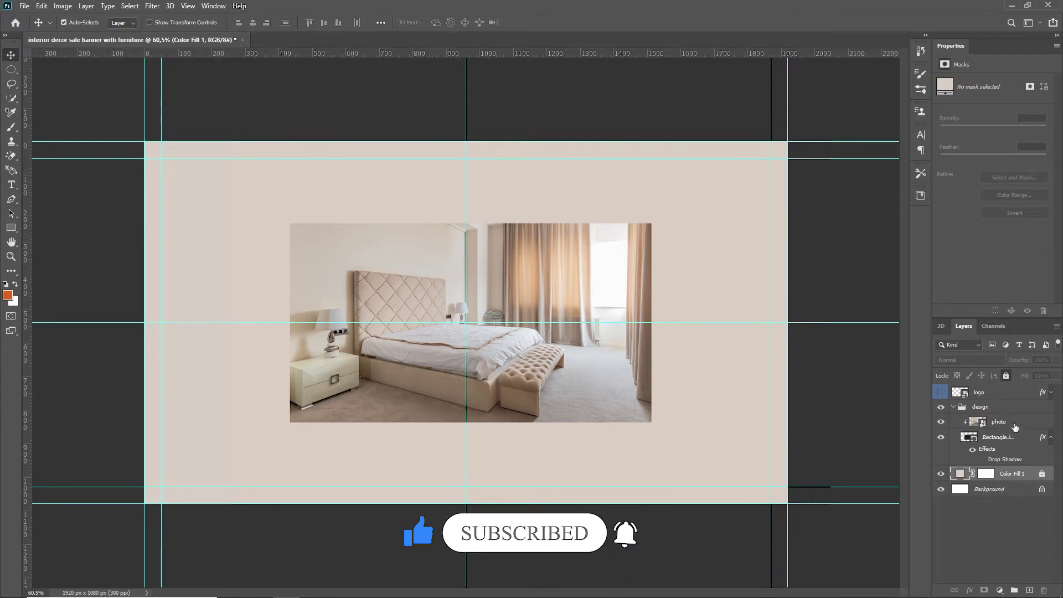
left_click(1015, 427)
left_click(1030, 590)
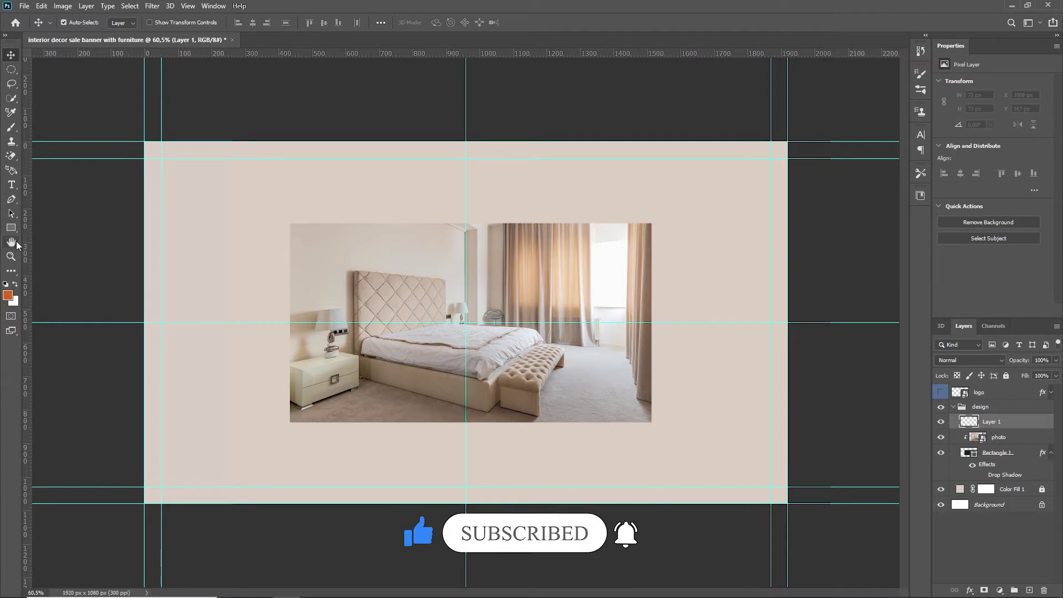
- Draw a long 1540×24 px dark bar near the top of the banner
key("ctrl+plus")
left_click(11, 227)
left_click_drag(197, 143, 764, 151)
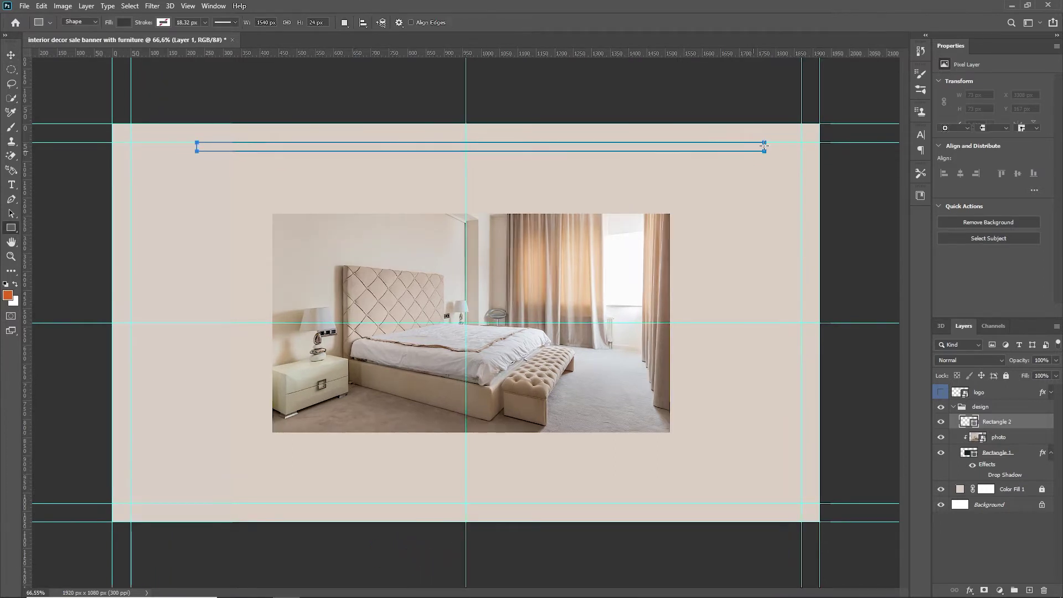
left_click(494, 225)
left_click(568, 224)
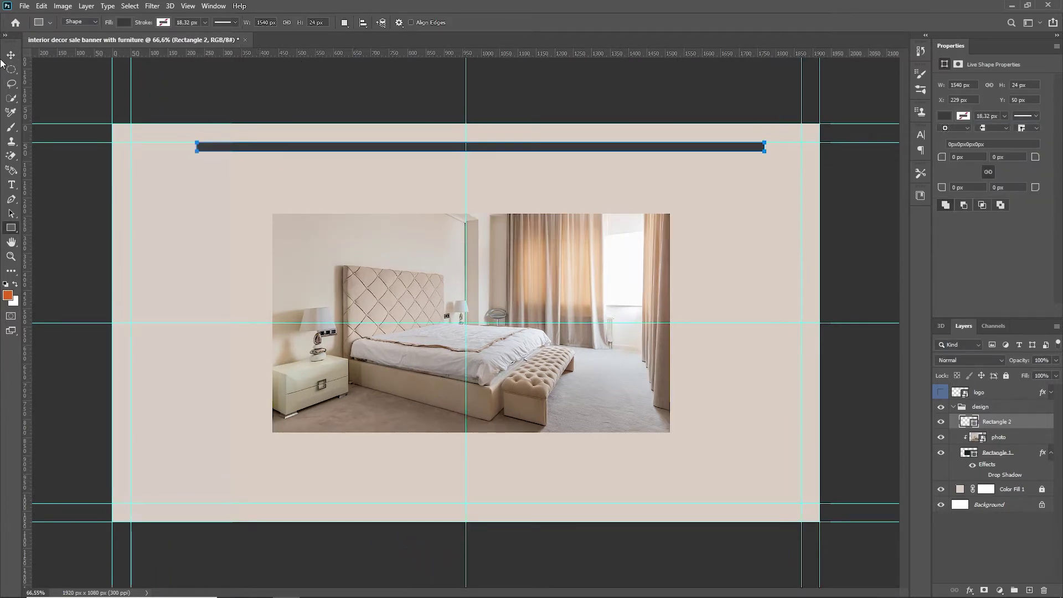
key("v")
scroll(543, 129, "up", 3)
scroll(408, 107, "up", 2)
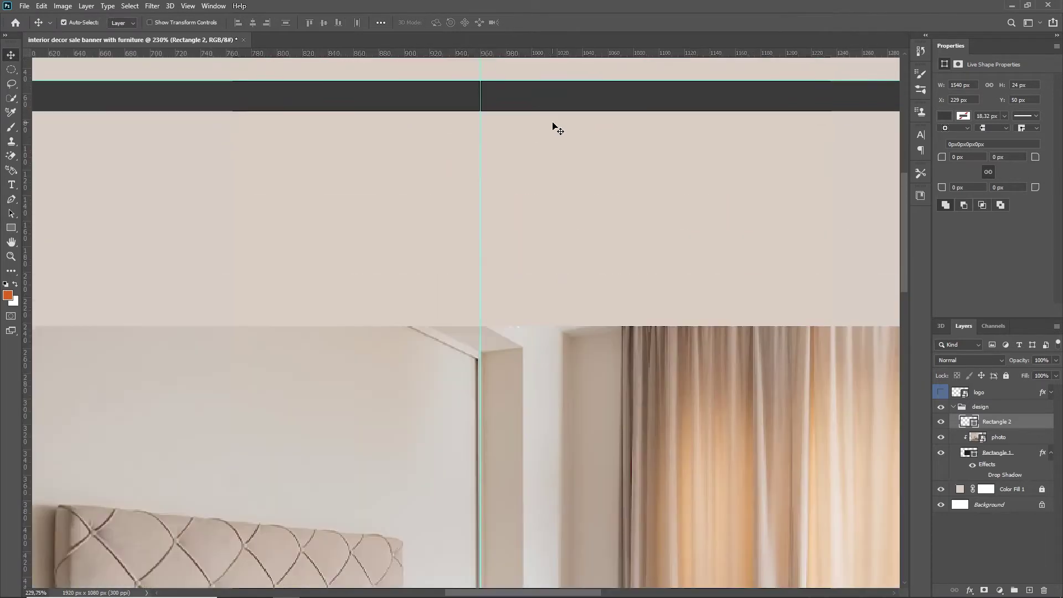
scroll(550, 133, "up", 2)
- Reduce the bar's height to about 4 px so it becomes a thin line
key("ctrl+t")
left_click_drag(493, 237, 493, 218)
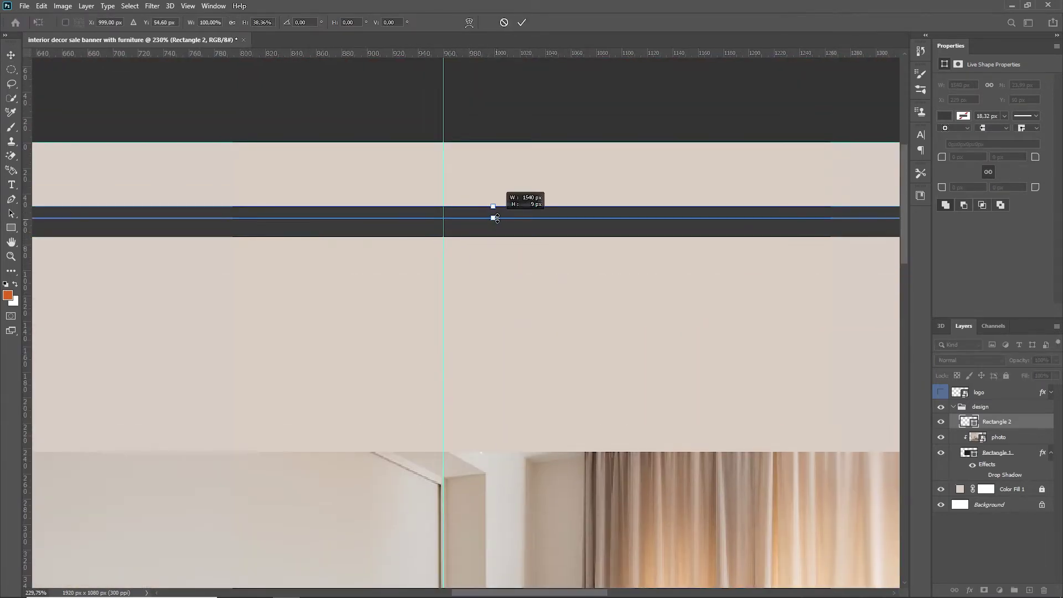
left_click(525, 22)
scroll(515, 204, "down", 2)
scroll(516, 205, "down", 3)
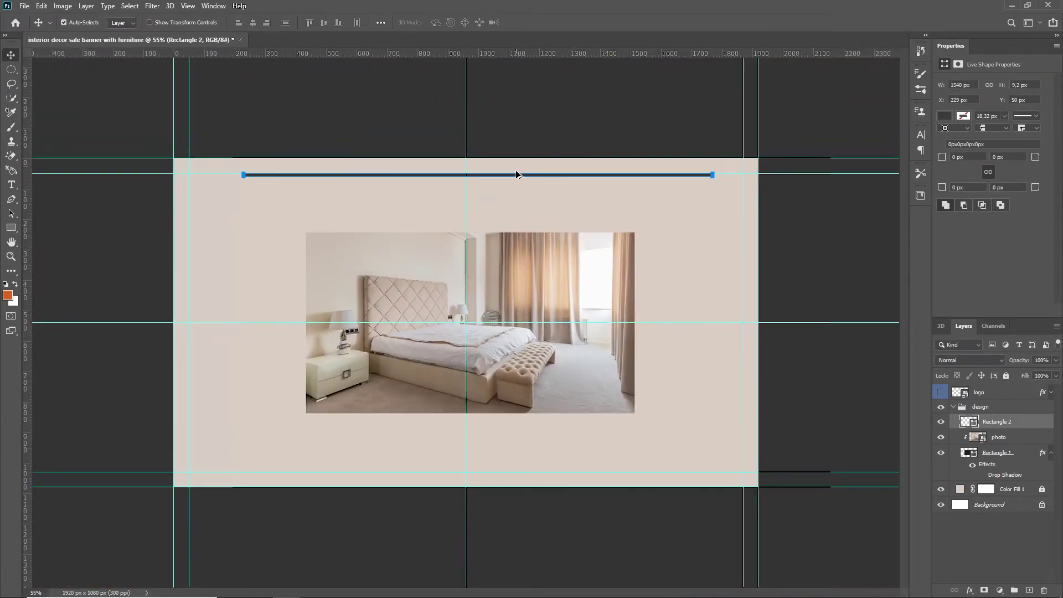
scroll(468, 94, "up", 5)
scroll(466, 100, "up", 5)
scroll(482, 108, "up", 5)
key("ctrl+t")
left_click_drag(586, 112, 586, 91)
left_click(522, 22)
scroll(527, 83, "down", 5)
scroll(528, 102, "down", 3)
scroll(534, 191, "up", 2)
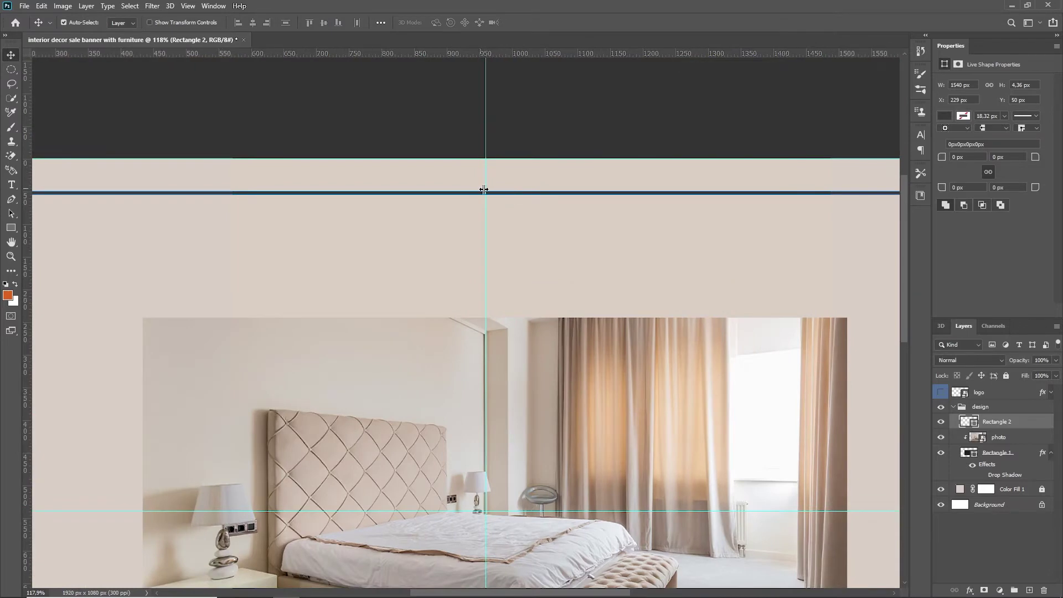
scroll(531, 194, "up", 1)
scroll(532, 200, "down", 3)
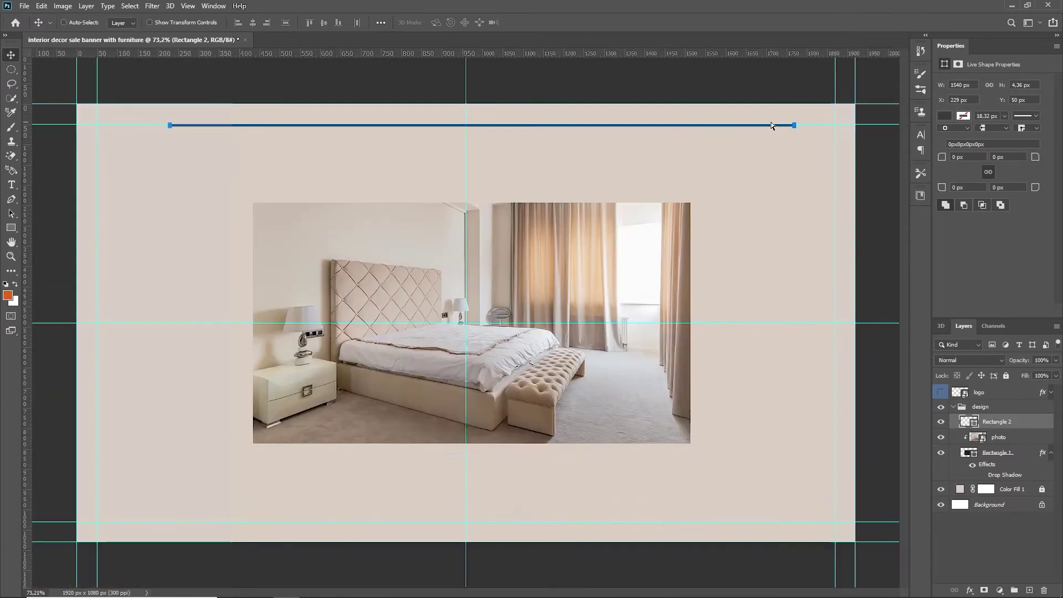
- Centre the thin line horizontally above the bedroom photo
key("ctrl+t")
left_click(515, 232)
left_click(1017, 437)
scroll(467, 88, "up", 3)
scroll(442, 254, "up", 1)
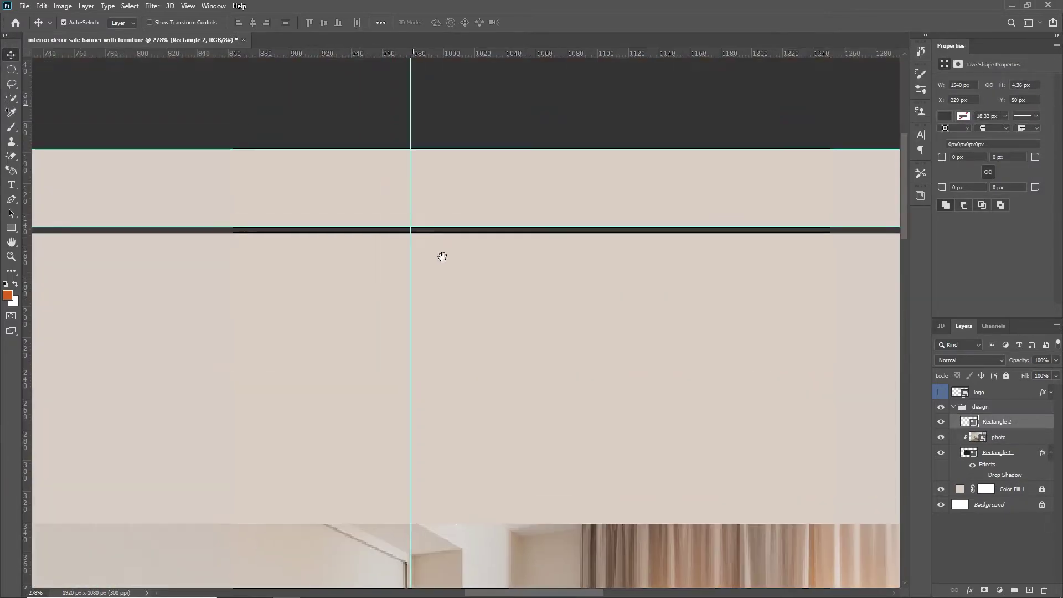
key("ctrl+t")
left_click_drag(524, 232, 463, 235)
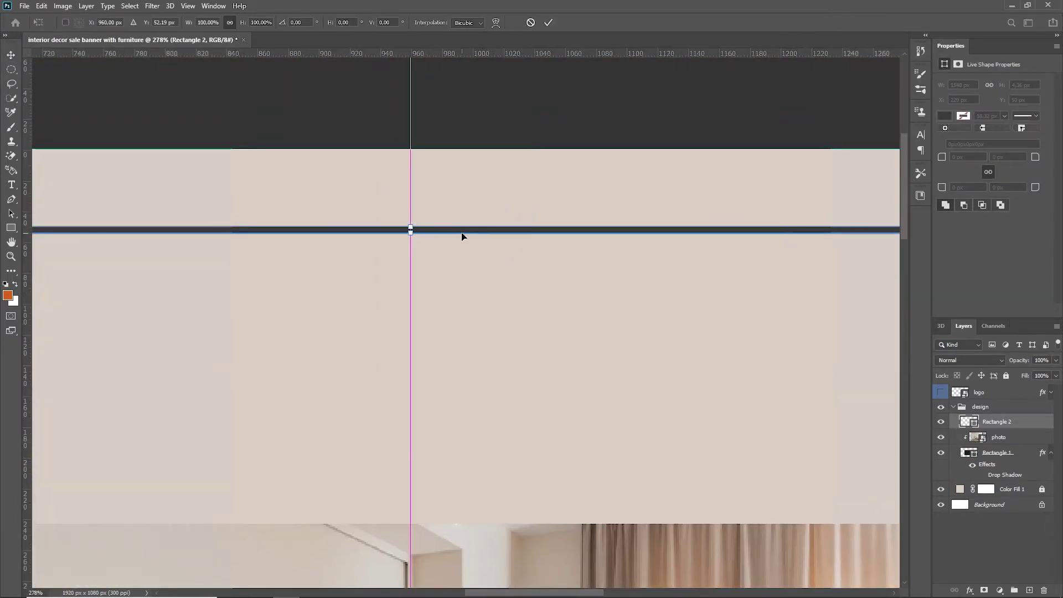
scroll(463, 234, "down", 3)
scroll(498, 86, "down", 2)
left_click(551, 22)
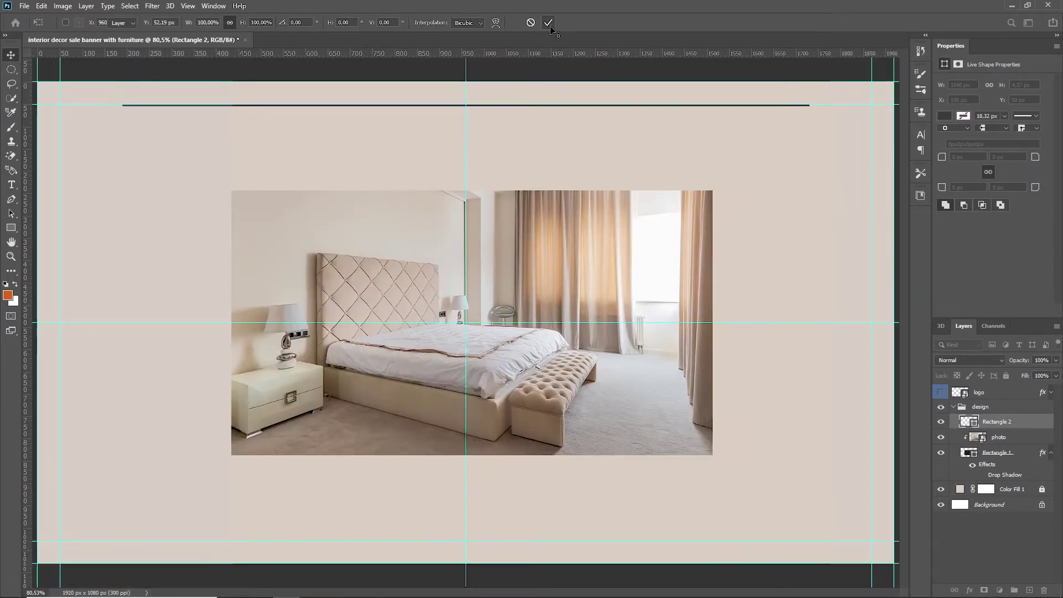
scroll(607, 157, "down", 3)
scroll(570, 166, "up", 2)
scroll(570, 167, "up", 1)
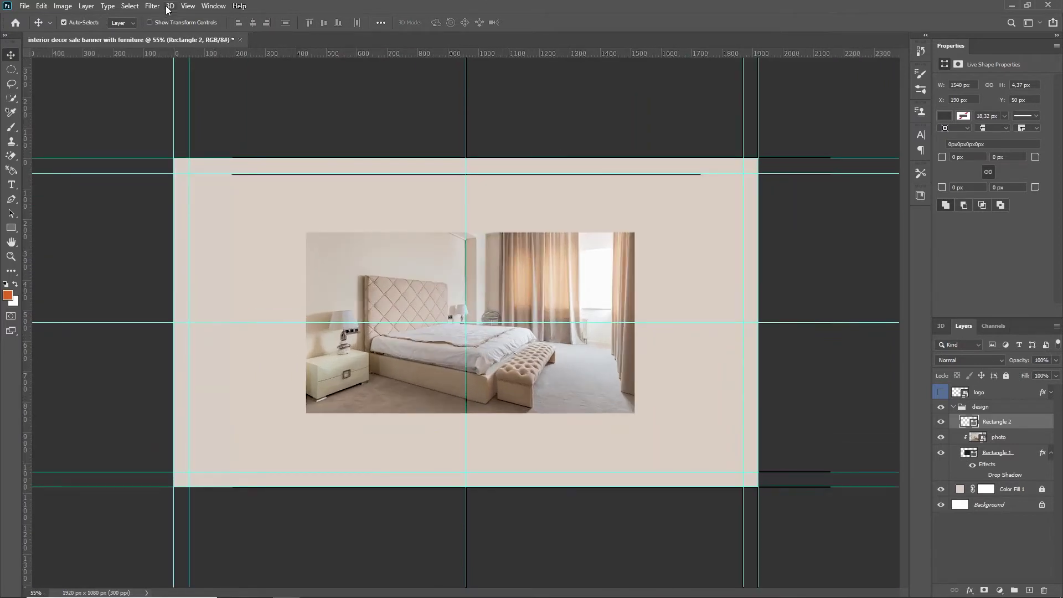
- Replace the guide layout with a ten-column grid
left_click(188, 5)
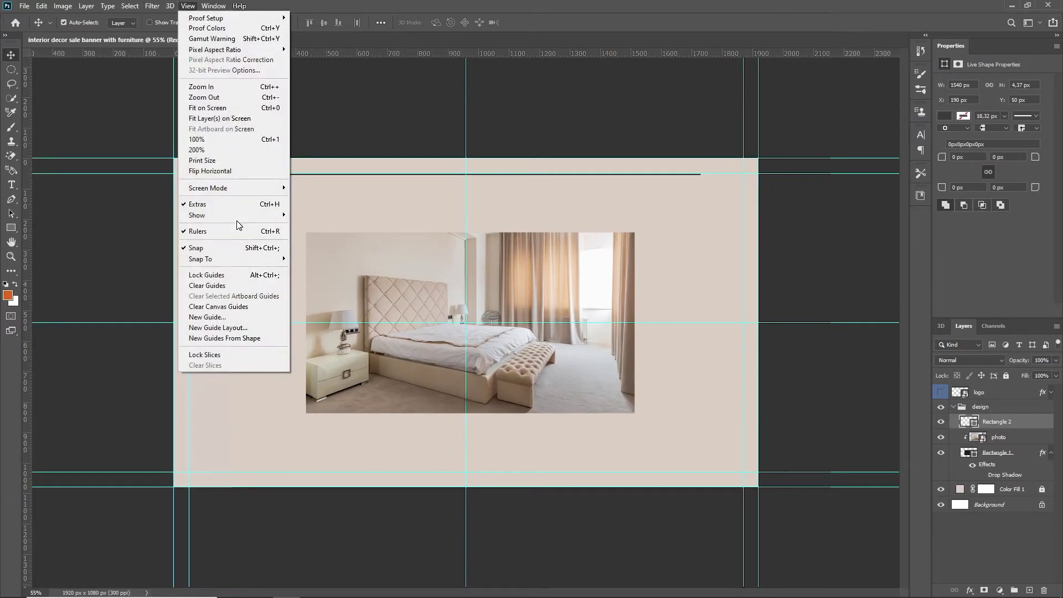
left_click(238, 329)
double_click(329, 138)
type("4")
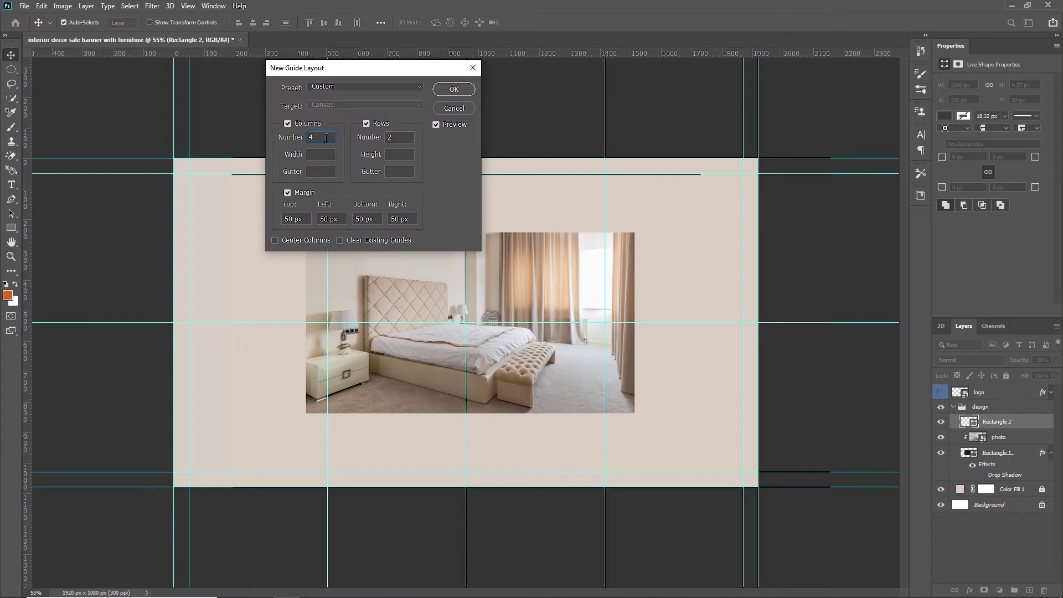
type("5")
type("8")
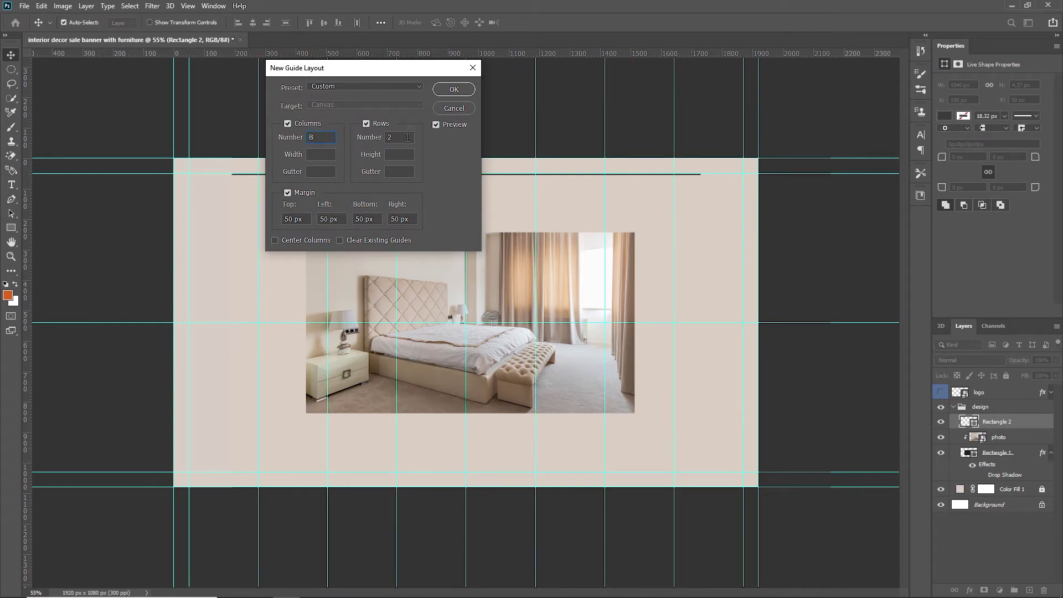
key("XF86AudioLowerVolume")
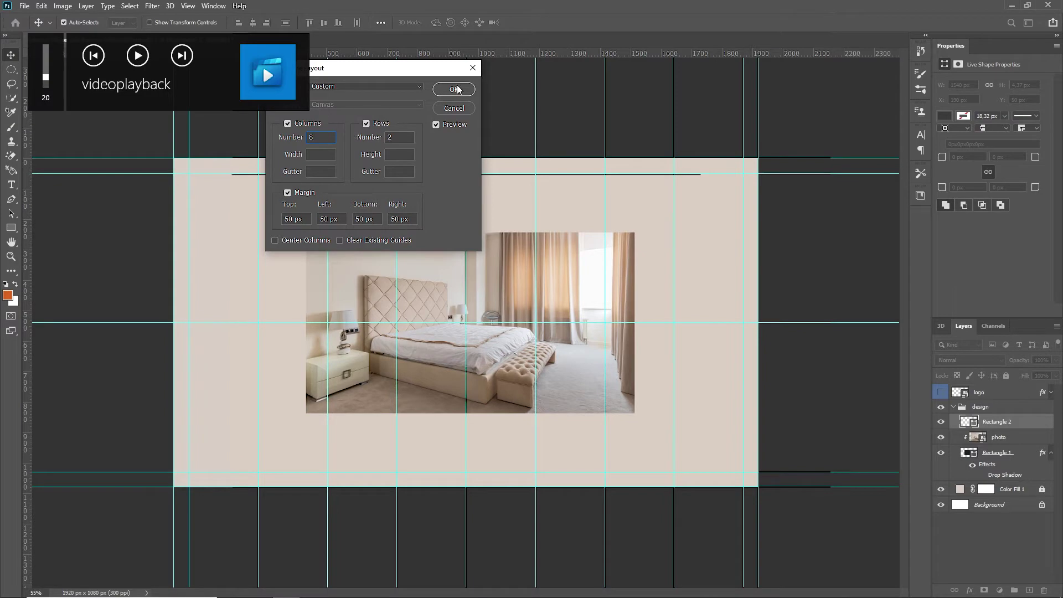
left_click(456, 89)
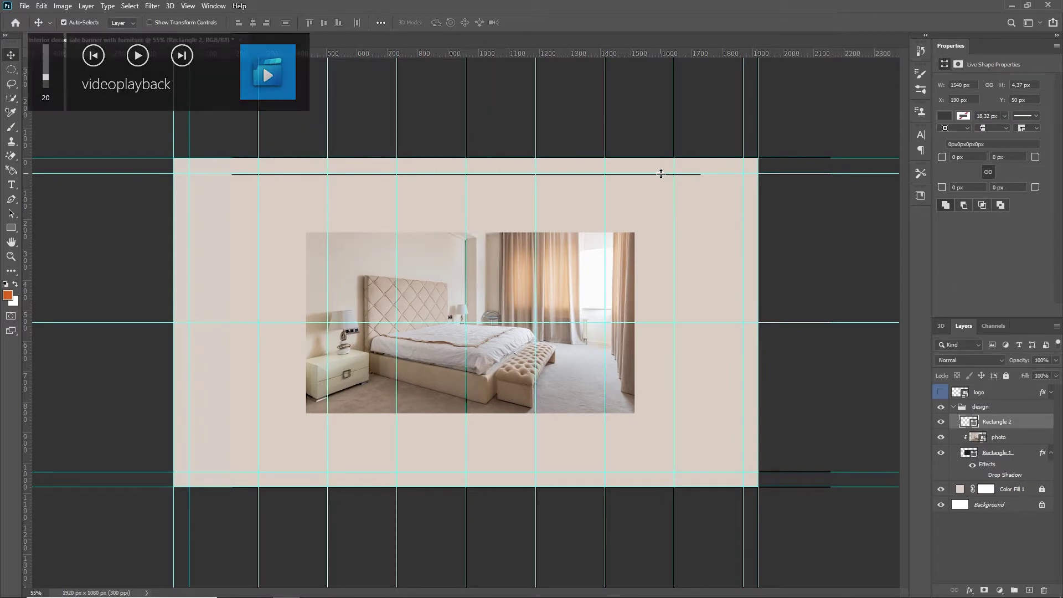
left_click(188, 6)
key("ctrl+z")
left_click(188, 6)
left_click(247, 331)
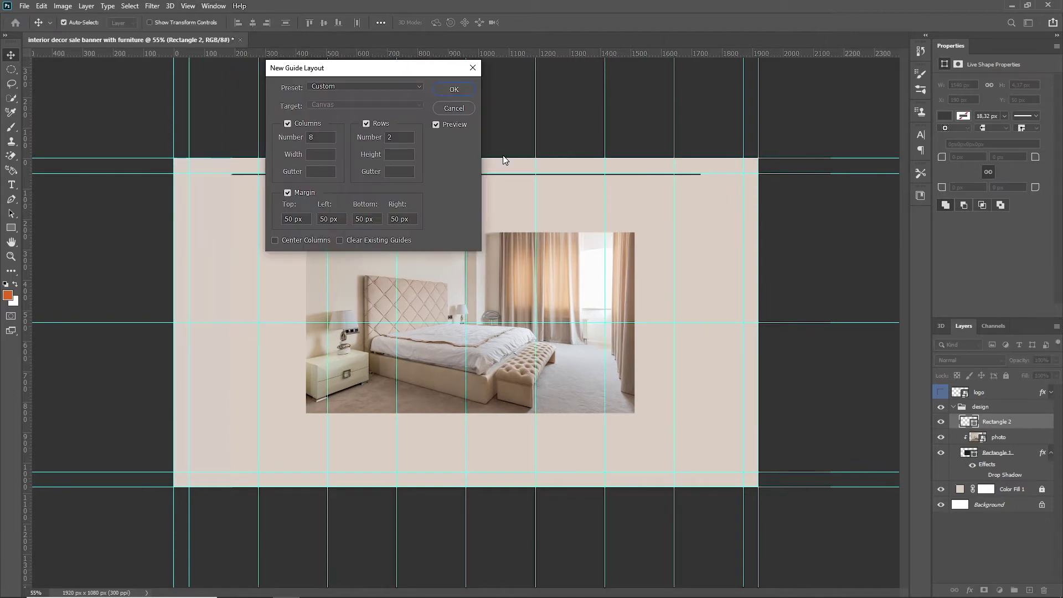
type("10")
left_click(454, 89)
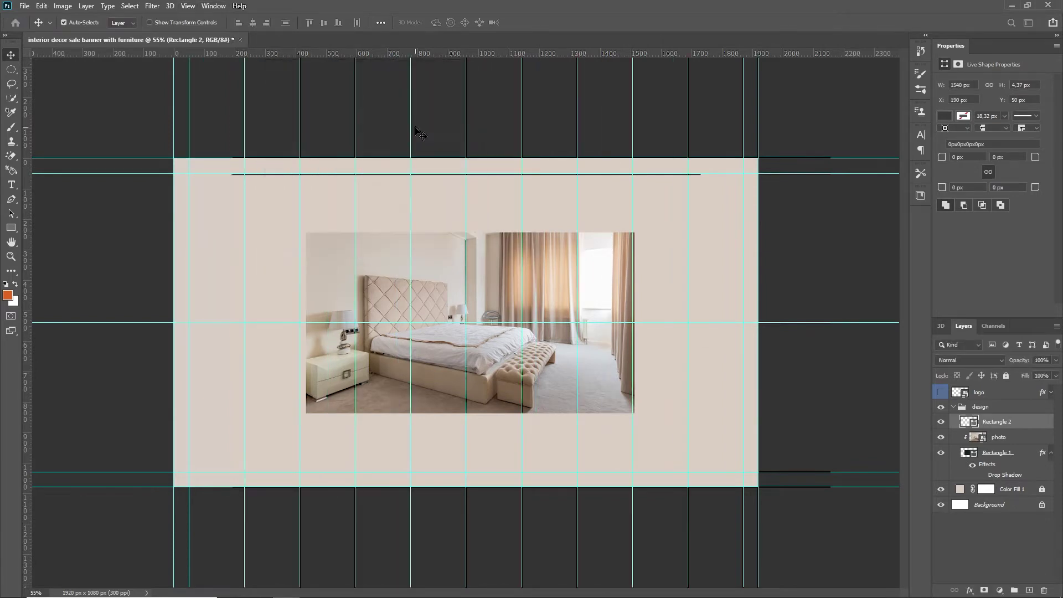
- Trim the top line's ends inward to the column guides, about 1456 px wide
key("ctrl+t")
left_click_drag(701, 174, 687, 173)
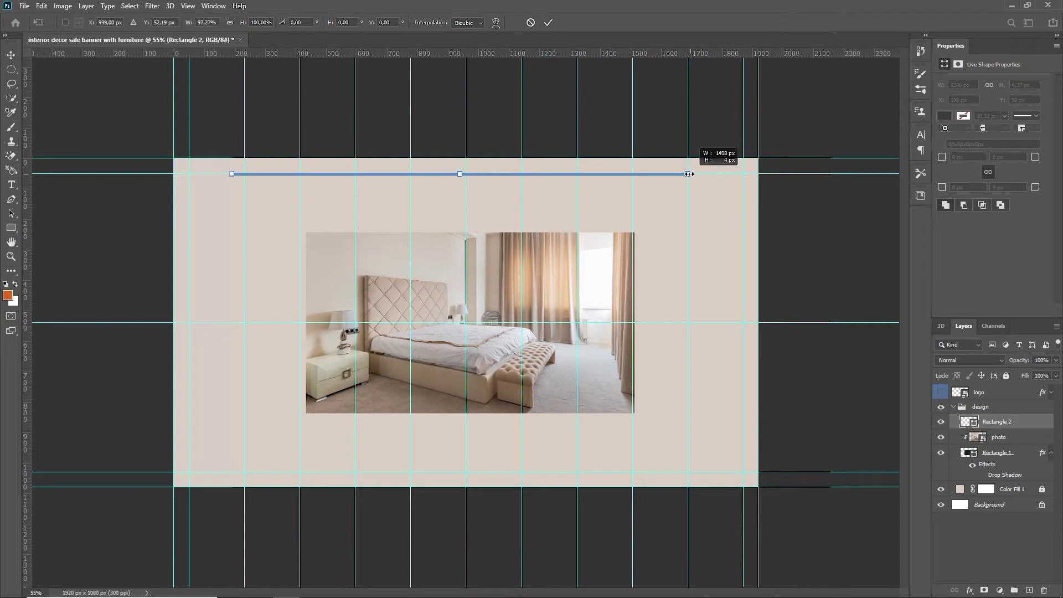
left_click_drag(231, 174, 245, 174)
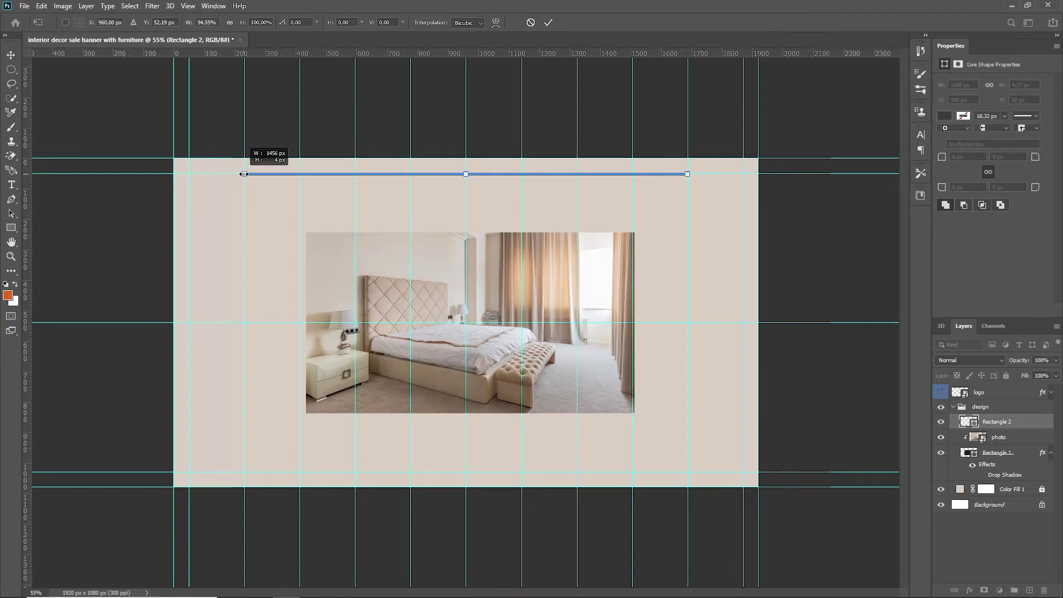
left_click(548, 22)
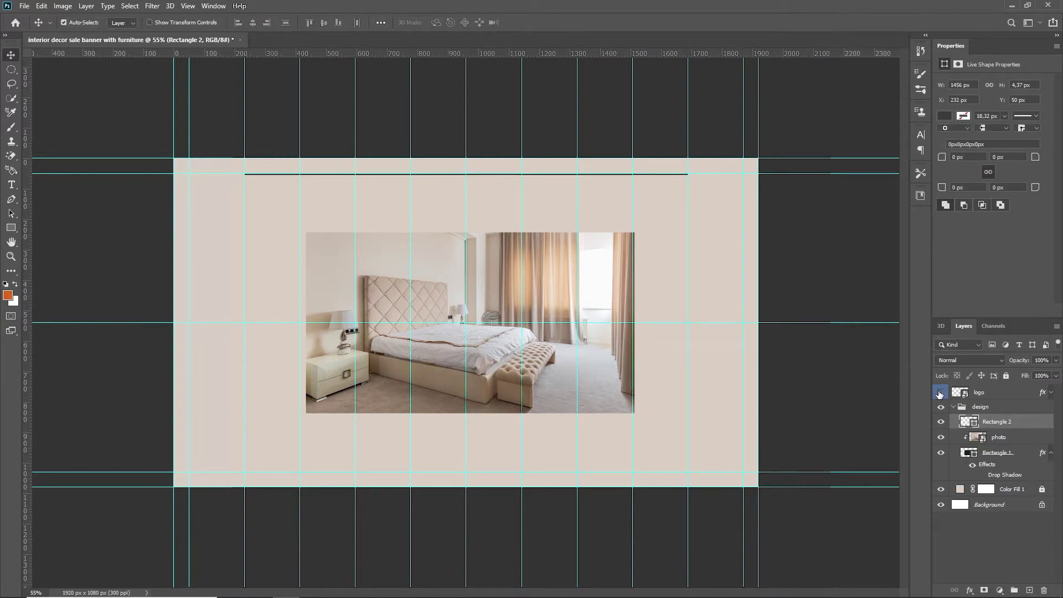
- Move the column logo to the top-right corner beside the end of the top line
left_click(1009, 398)
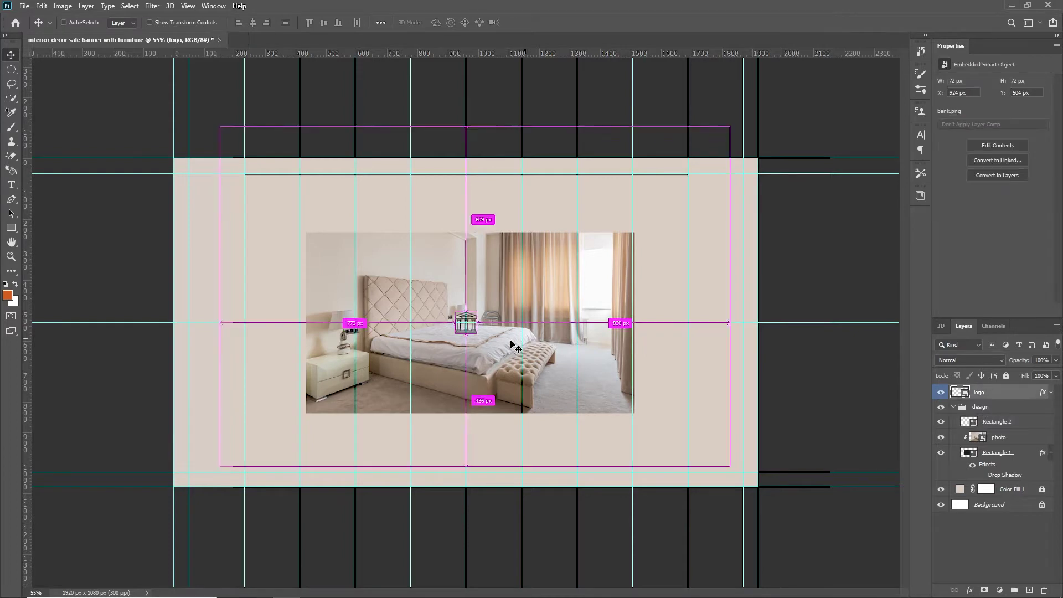
key("ctrl+t")
left_click_drag(466, 326, 717, 176)
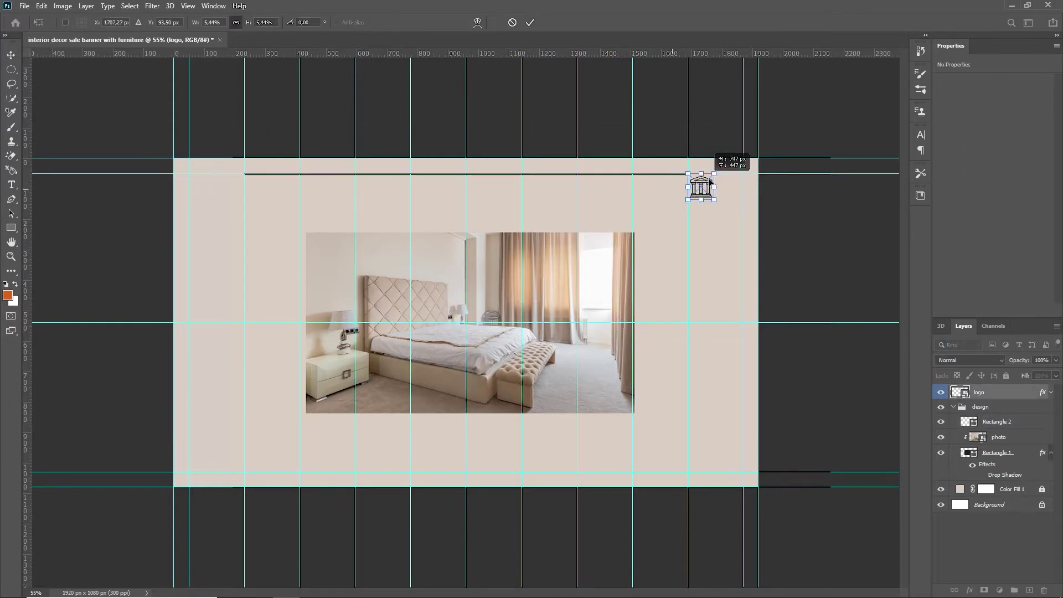
key("ctrl+plus")
scroll(732, 156, "up", 3)
scroll(798, 131, "up", 3)
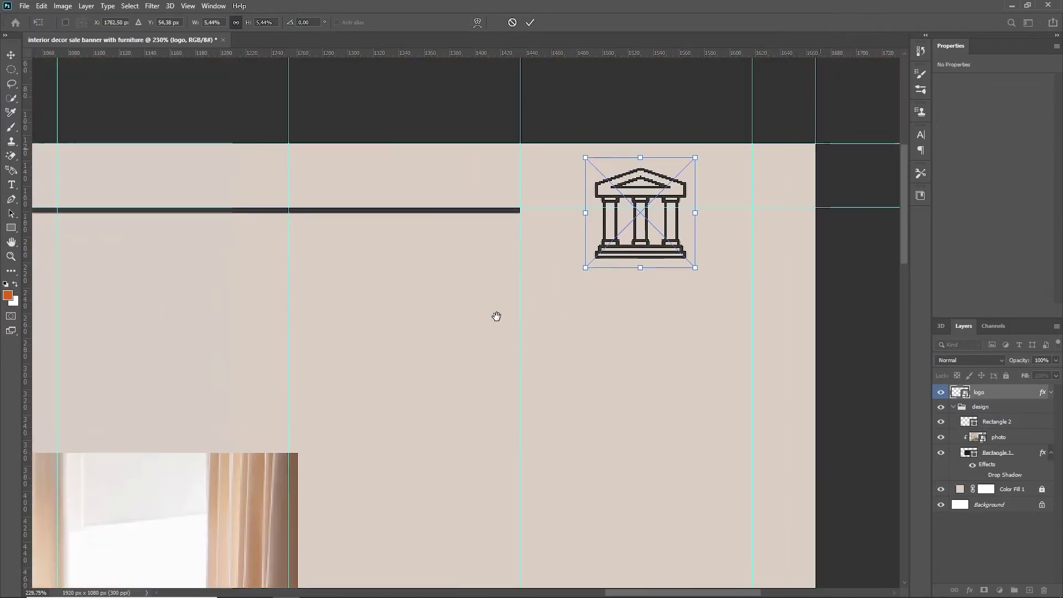
scroll(497, 314, "up", 3)
scroll(570, 301, "up", 2)
mouse_move(568, 297)
left_mouse_down()
mouse_move(598, 333)
mouse_move(641, 335)
mouse_move(577, 335)
mouse_move(640, 339)
mouse_move(611, 348)
left_mouse_up()
key("Return")
scroll(595, 215, "down", 5)
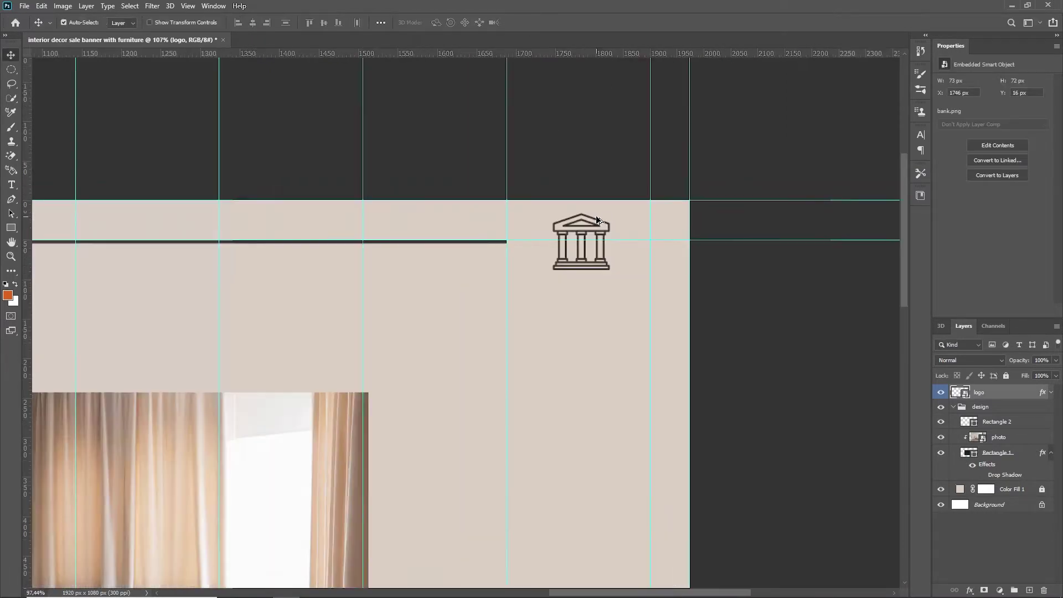
key("ctrl+minus")
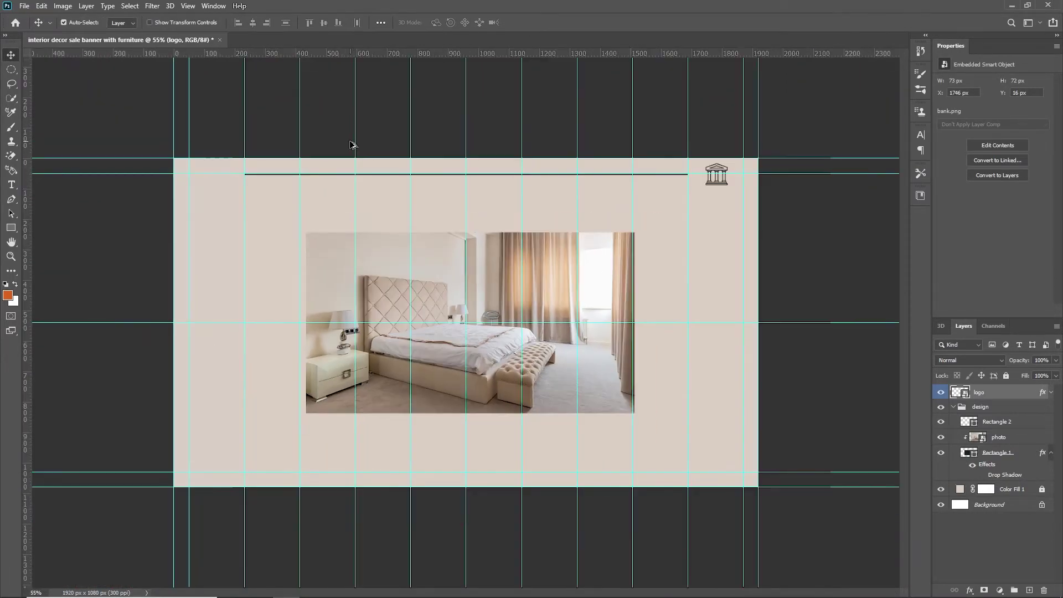
scroll(585, 240, "up", 2)
scroll(717, 174, "up", 2)
scroll(717, 174, "up", 2)
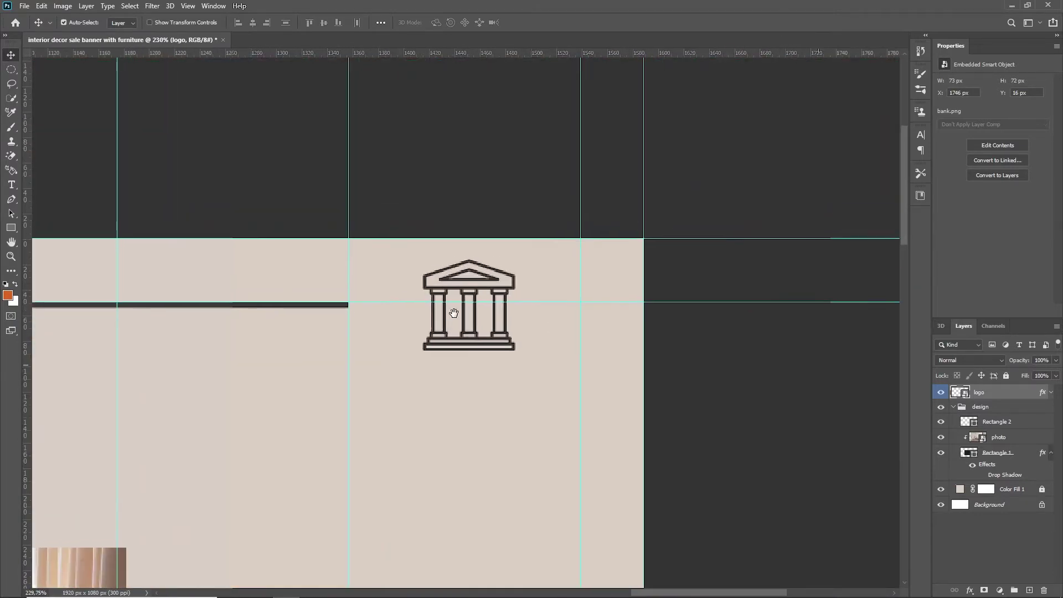
scroll(487, 287, "up", 1)
- Shrink the logo slightly and fine-tune its alignment with the line's end
key("ctrl+t")
left_click_drag(480, 244, 476, 281)
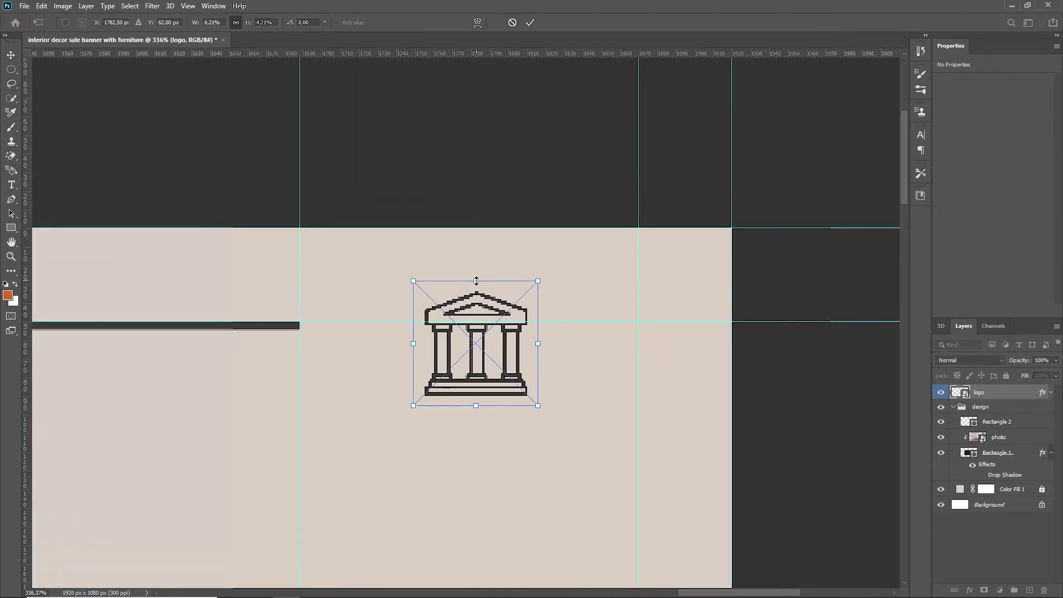
left_click_drag(506, 401, 516, 375)
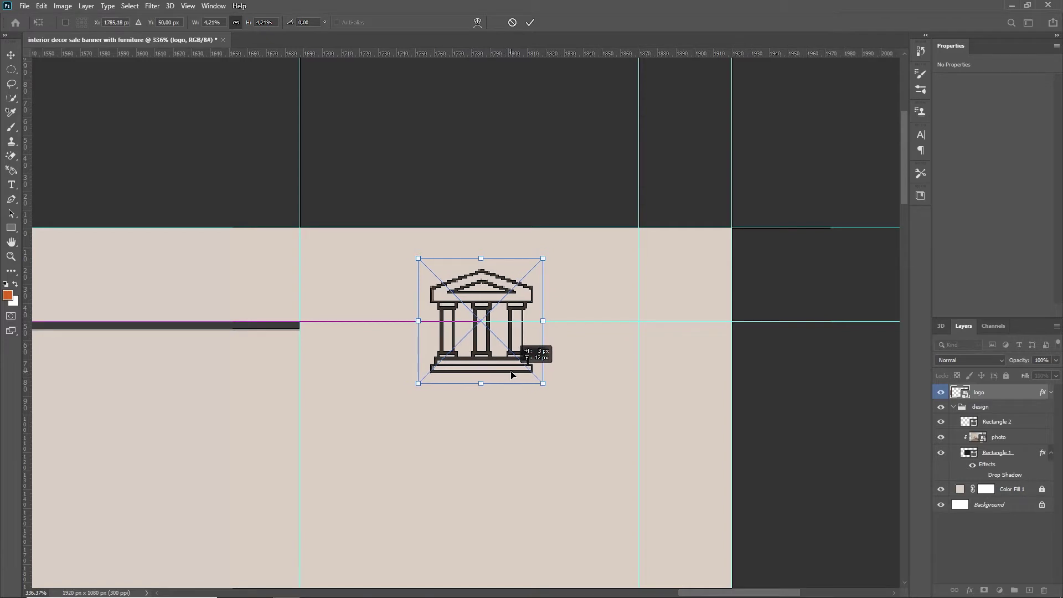
left_click_drag(516, 374, 524, 375)
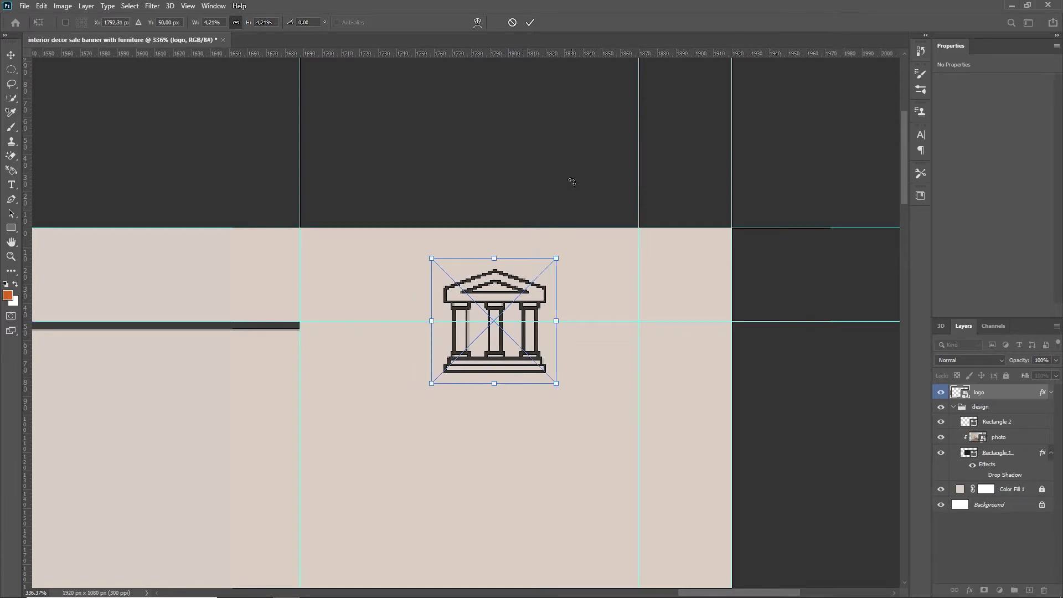
left_click_drag(503, 338, 491, 338)
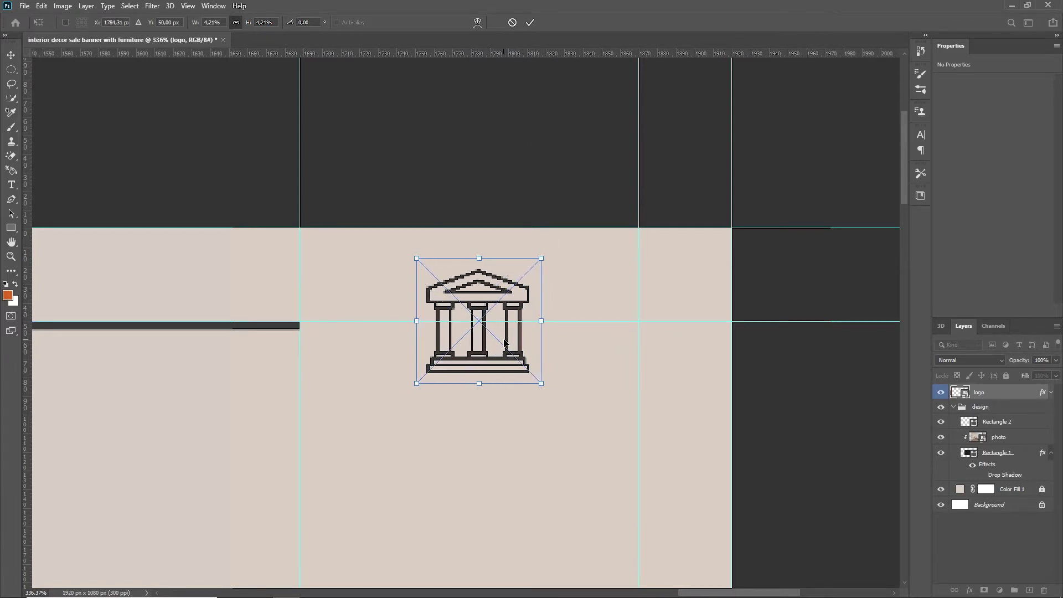
left_click(530, 22)
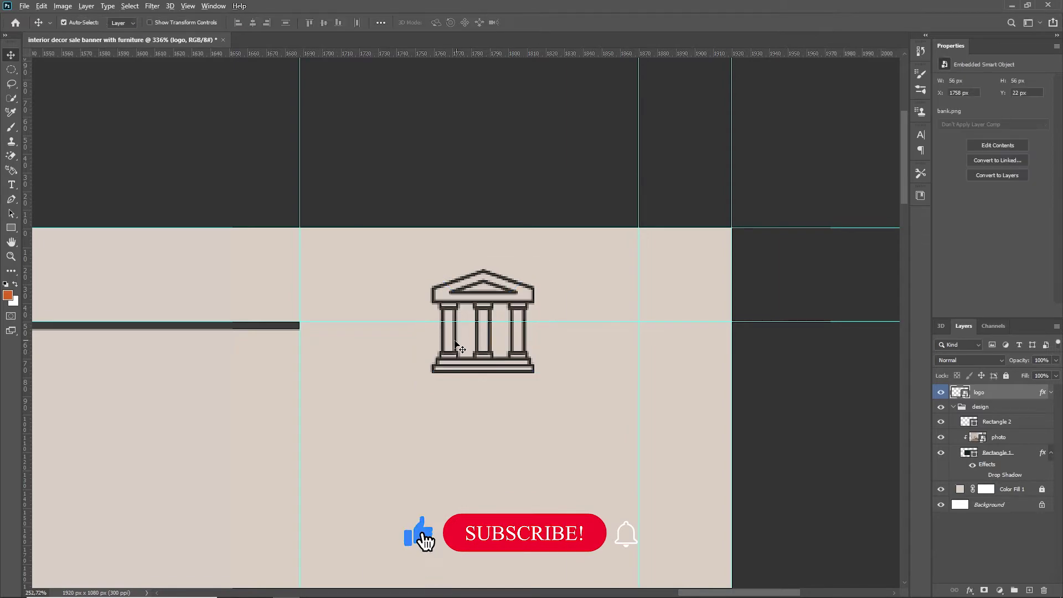
key("ctrl+0")
scroll(224, 175, "down", 2)
scroll(182, 140, "up", 3)
scroll(221, 240, "up", 2)
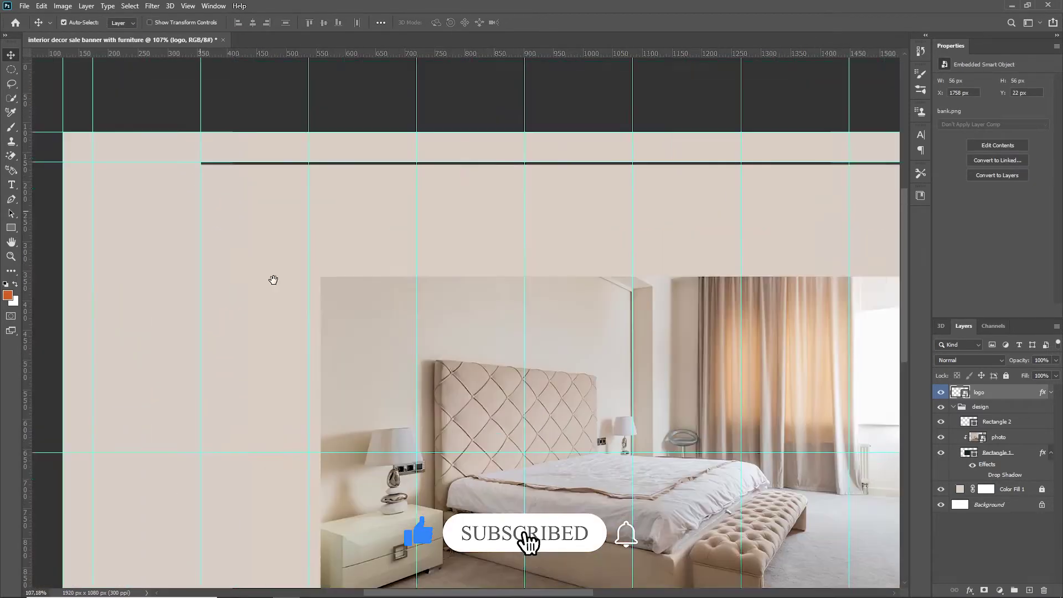
scroll(568, 375, "down", 1)
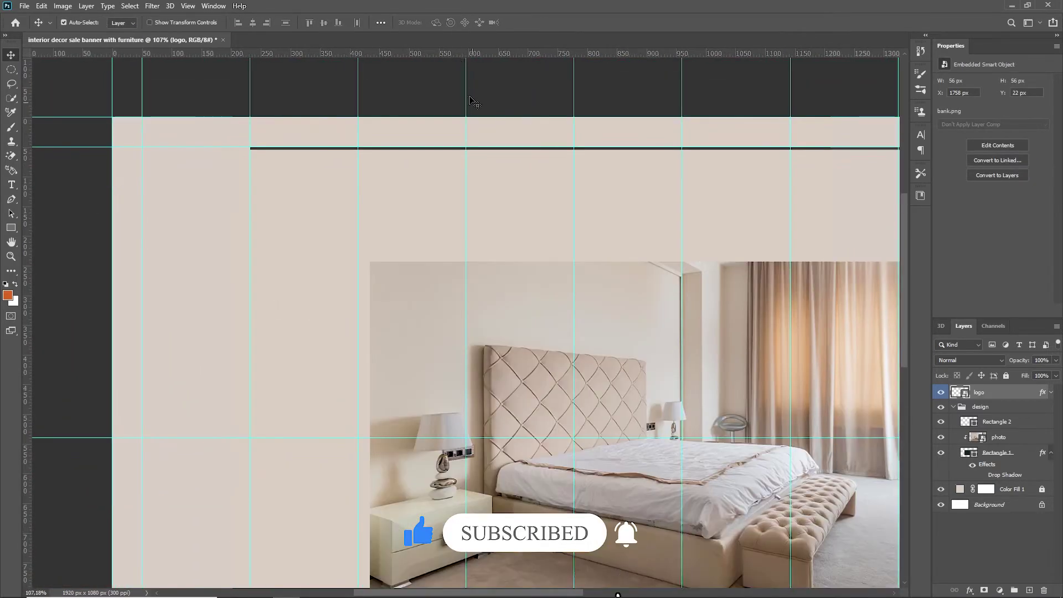
scroll(573, 223, "down", 2)
left_click(1002, 422)
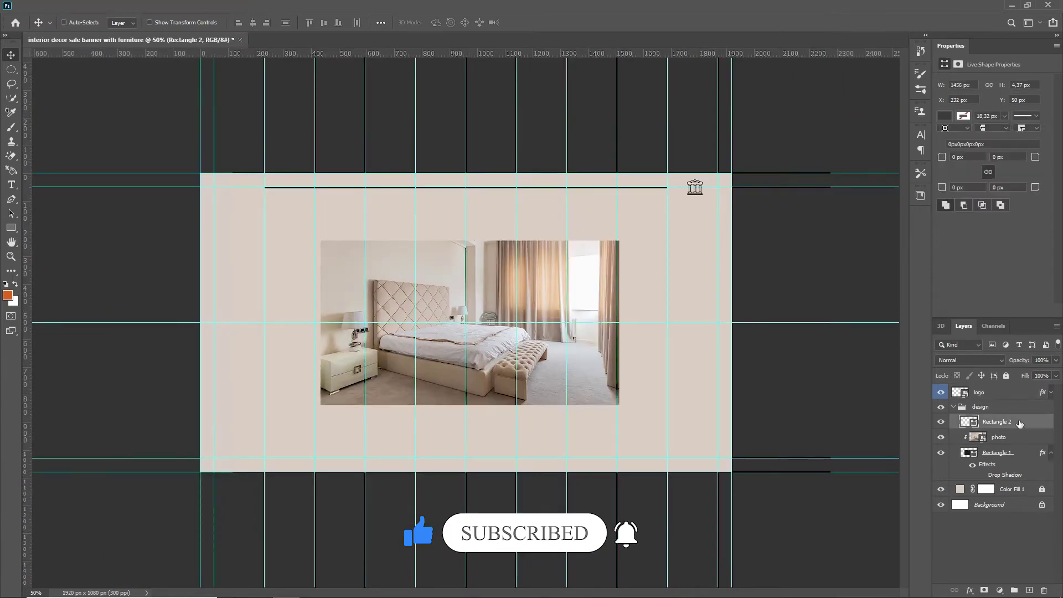
- Duplicate the top line and name the two layers Rectangle top and Rectangle bot
key("ctrl+j")
double_click(997, 436)
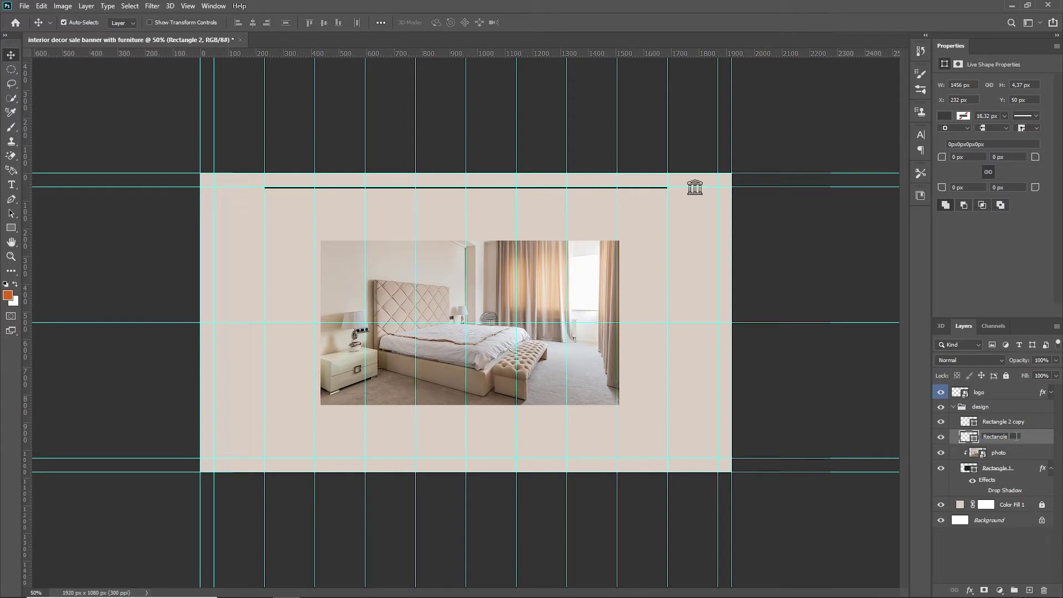
type("top")
key("Return")
double_click(1019, 422)
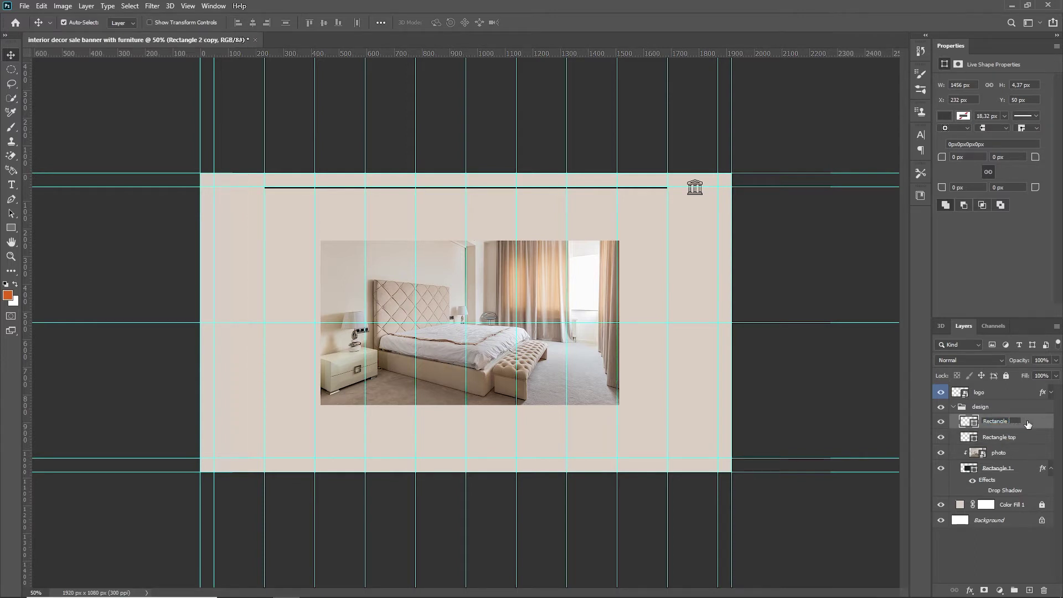
type("bot")
key("Return")
- Move the Rectangle bot copy down onto the banner's bottom guide
key("ctrl+t")
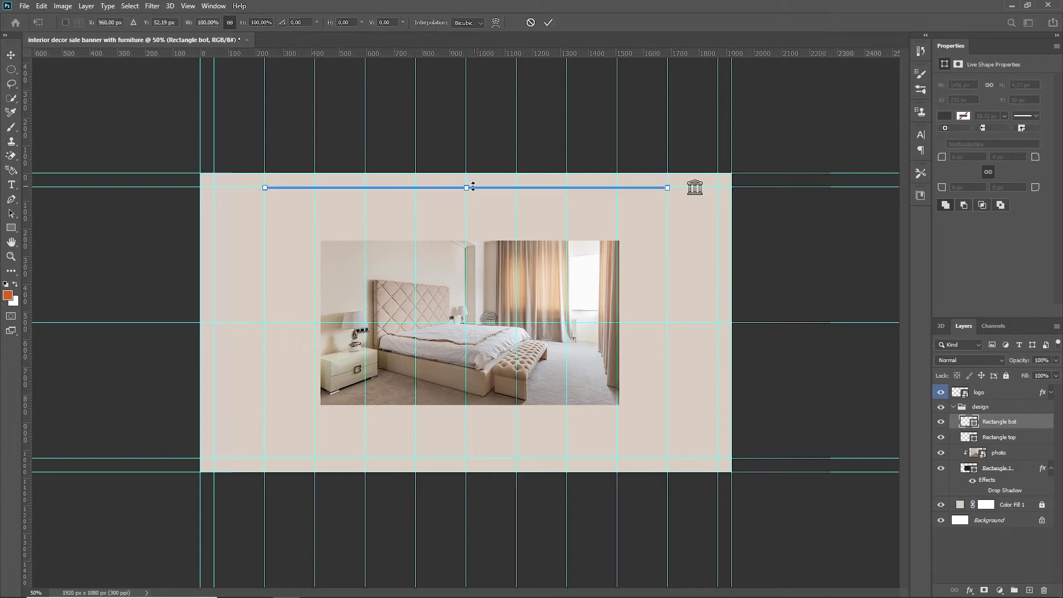
scroll(477, 188, "up", 3)
scroll(463, 162, "up", 3)
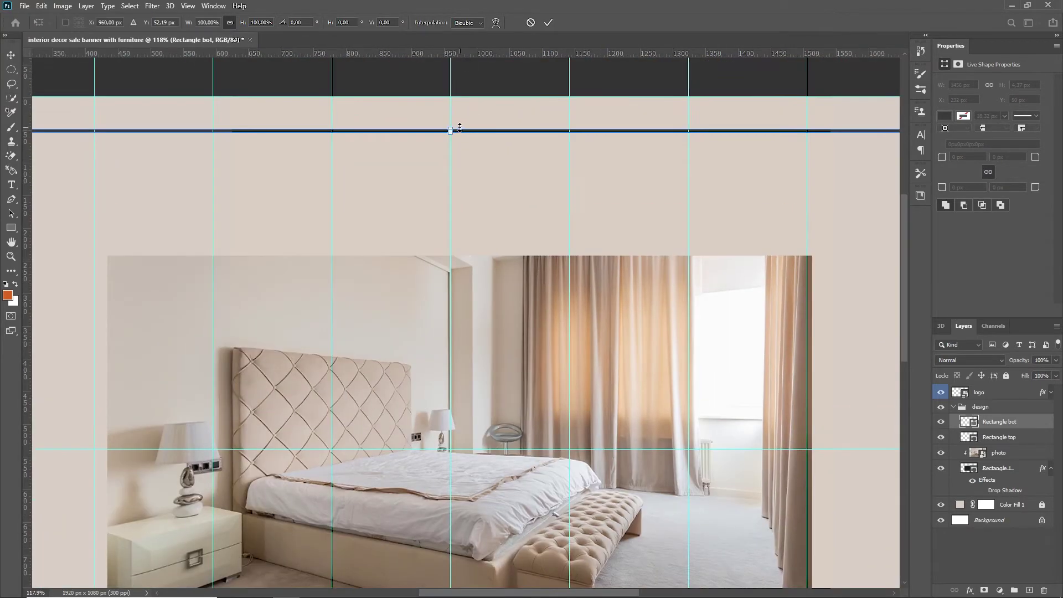
scroll(456, 131, "up", 2)
scroll(448, 146, "up", 2)
mouse_move(448, 147)
left_mouse_down()
mouse_move(473, 525)
mouse_move(470, 95)
mouse_move(468, 526)
left_mouse_up()
left_click_drag(467, 526, 470, 99)
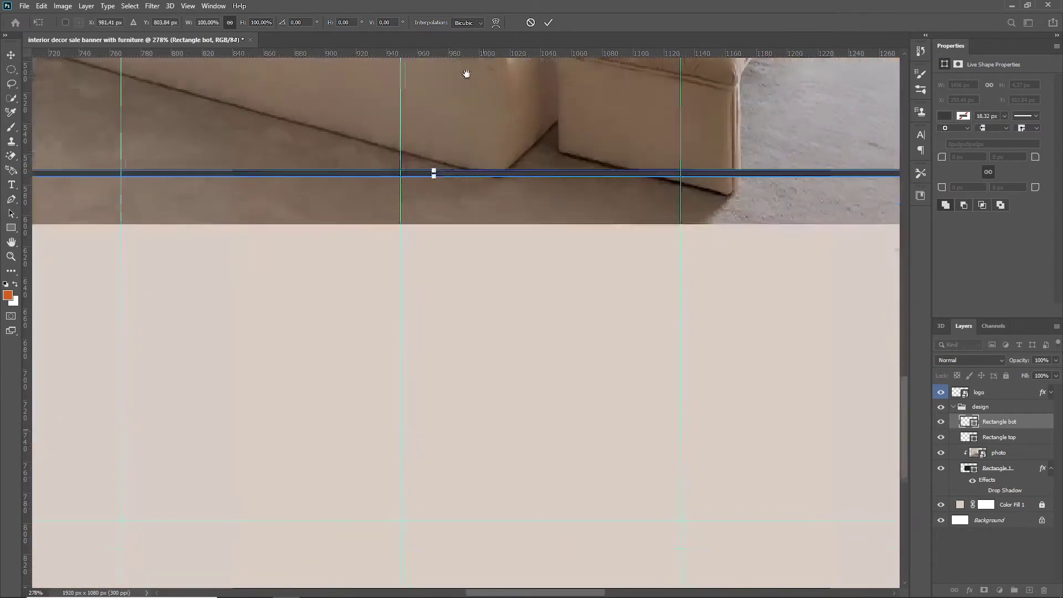
left_click_drag(434, 171, 432, 429)
left_click_drag(432, 377, 465, 202)
scroll(399, 323, "up", 2)
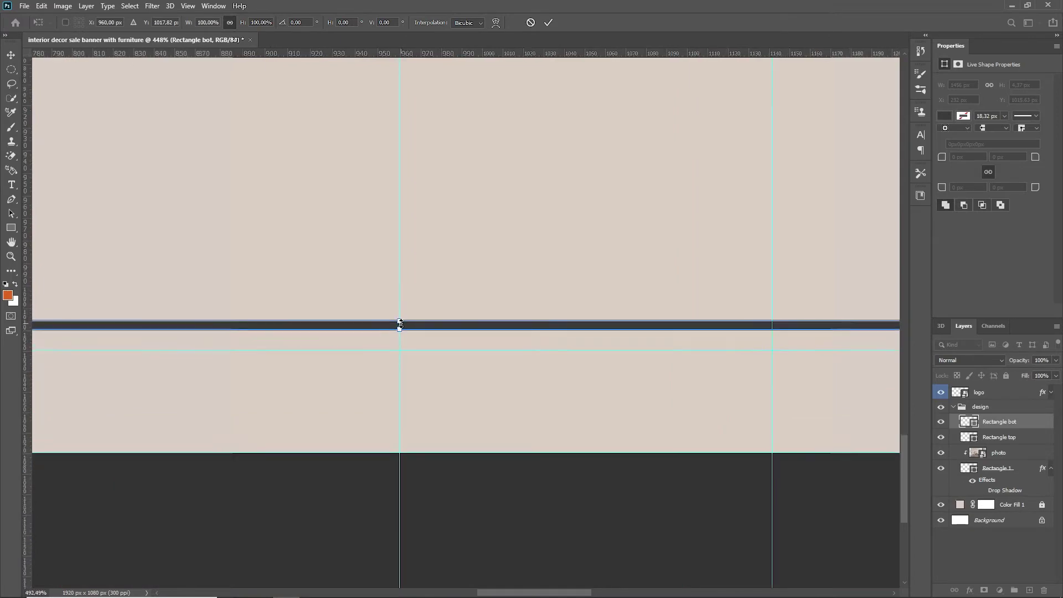
scroll(399, 323, "up", 2)
left_click_drag(399, 324, 399, 354)
left_click(548, 22)
- Lengthen the top line with Free Transform
scroll(529, 141, "down", 5)
scroll(527, 145, "down", 5)
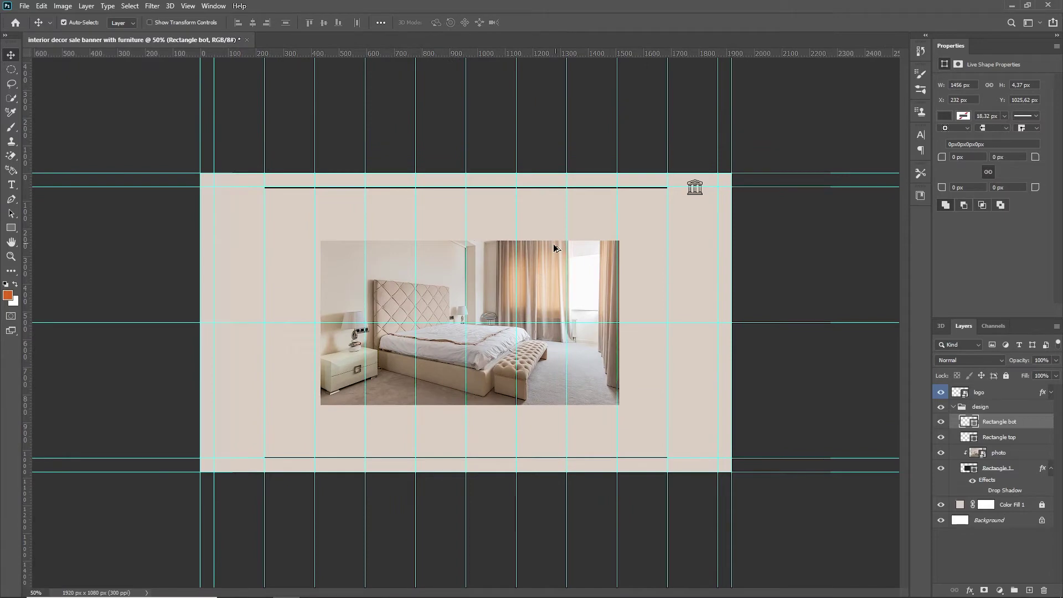
scroll(676, 172, "up", 2)
scroll(527, 274, "up", 3)
scroll(587, 268, "up", 1)
scroll(582, 269, "up", 1)
left_click(583, 268)
key("ctrl+t")
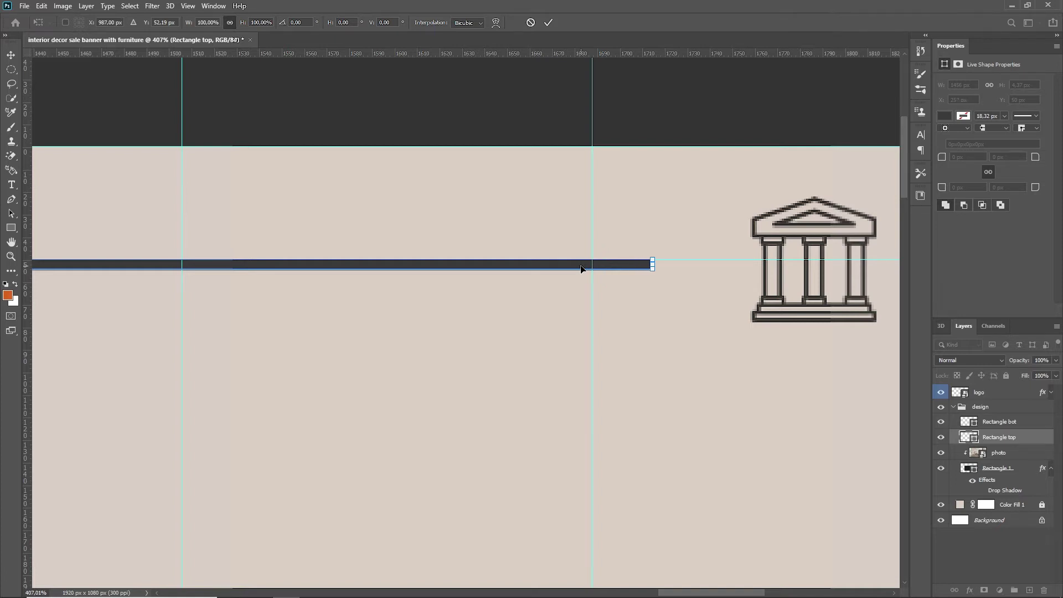
left_click(549, 23)
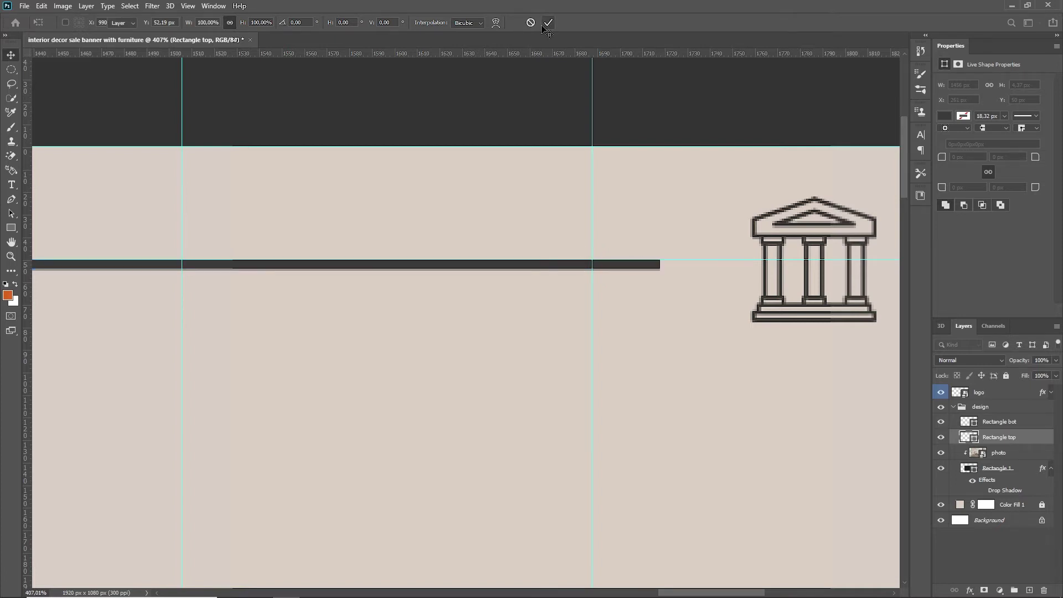
- Nudge the bottom line a few pixels left and collapse the design group
scroll(554, 272, "down", 10)
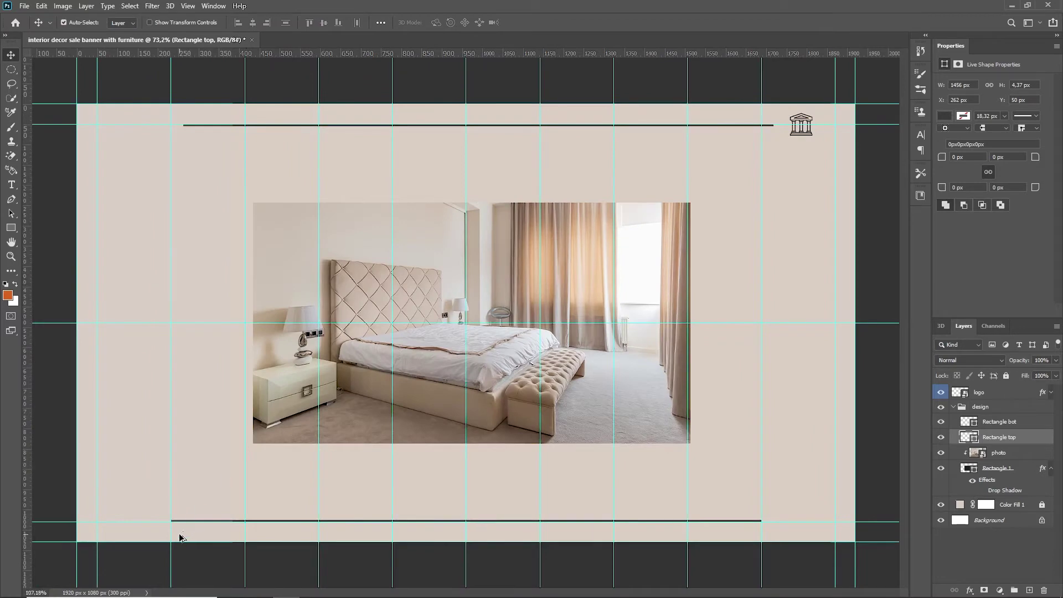
scroll(180, 537, "up", 5)
scroll(167, 558, "up", 5)
left_click(379, 362)
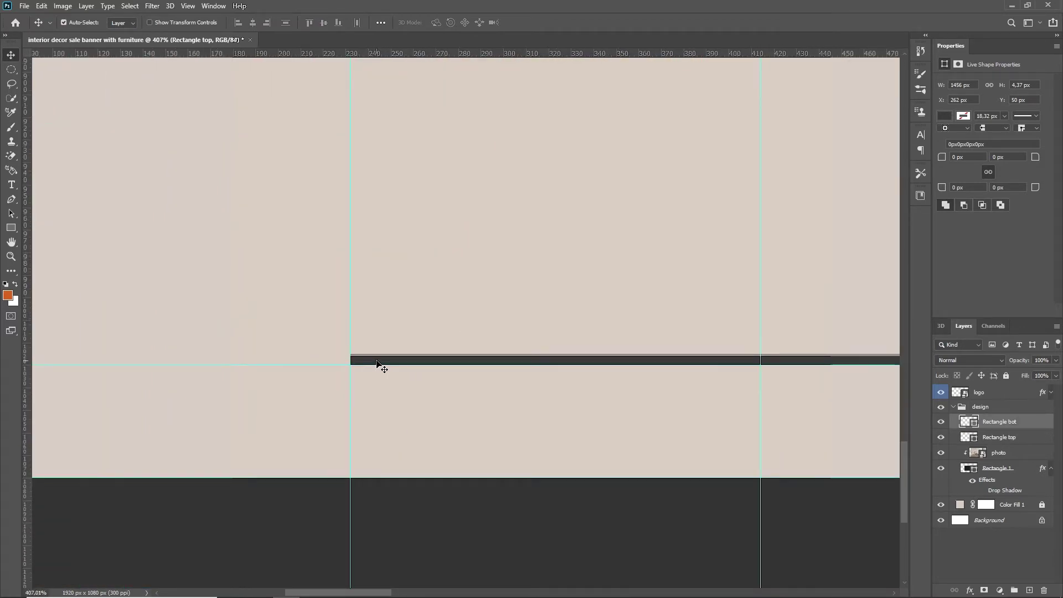
scroll(685, 360, "left", 5)
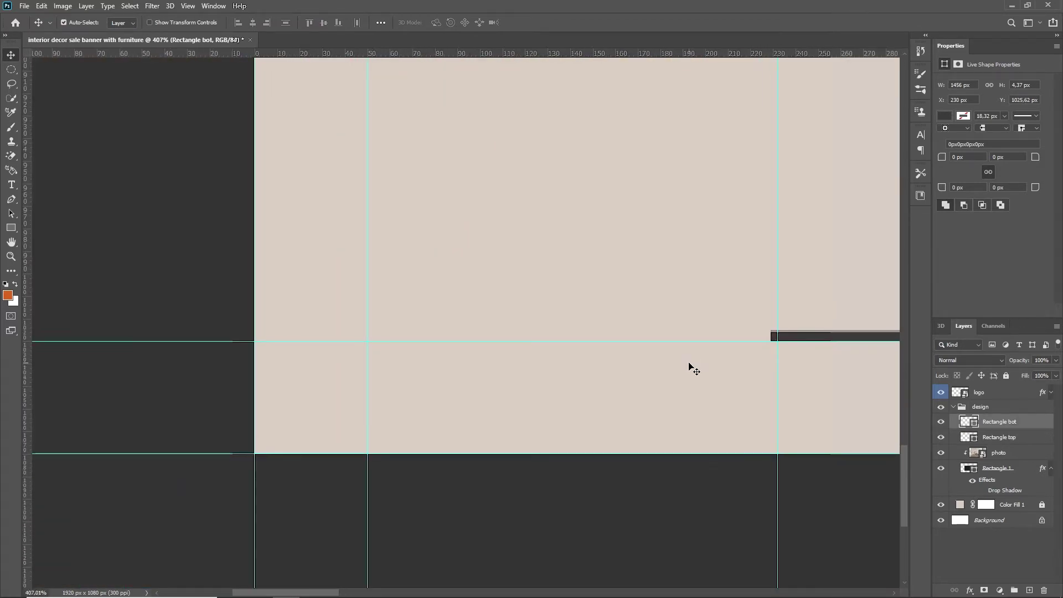
key("Left")
key("Left")
key("Left")
key("Left")
key("Left")
key("Left")
key("Left")
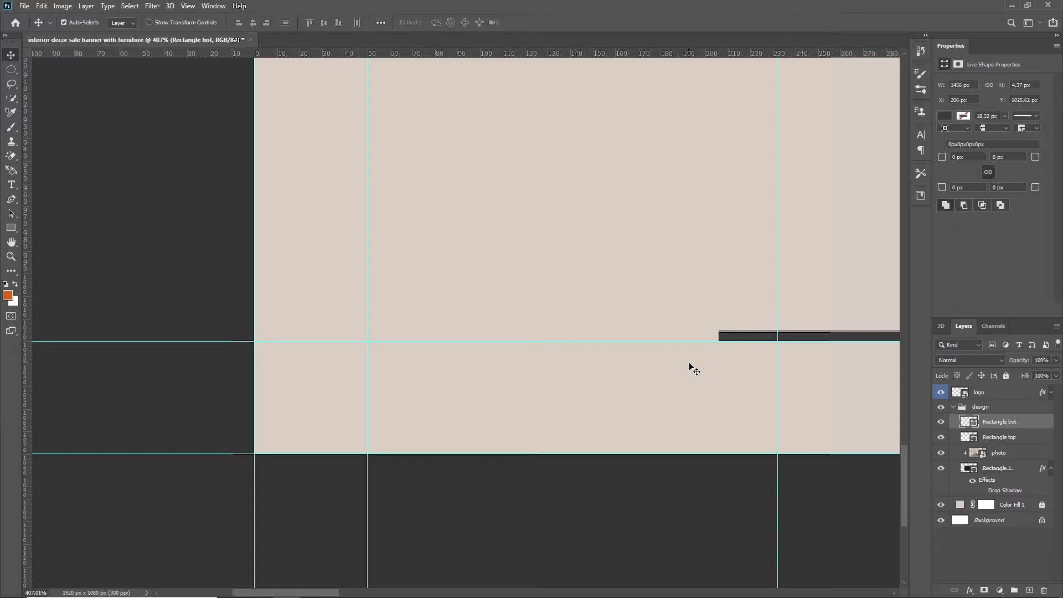
scroll(696, 344, "down", 5)
scroll(693, 343, "down", 5)
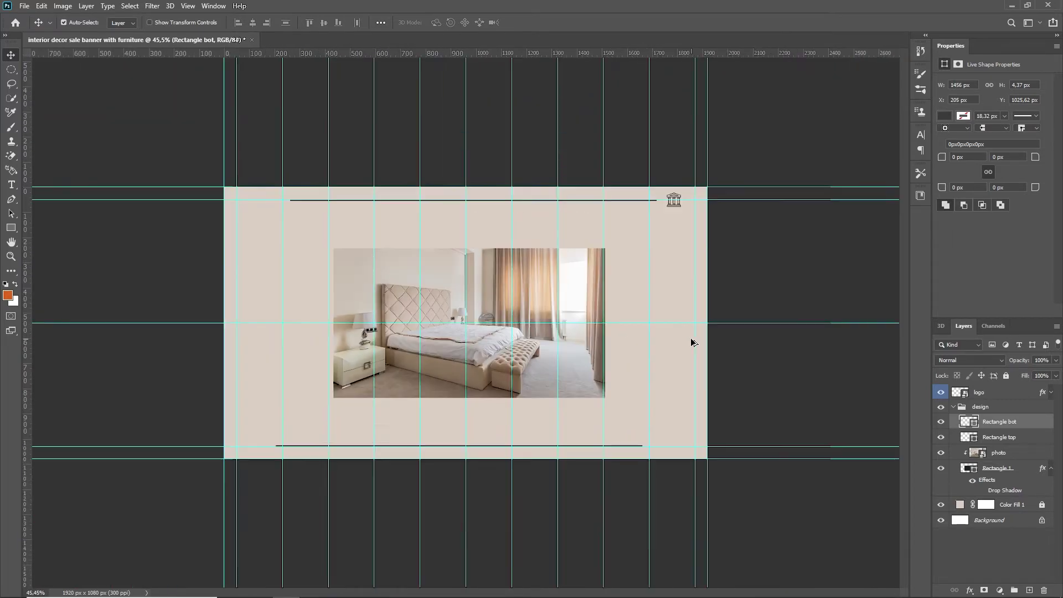
scroll(360, 176, "up", 2)
scroll(118, 126, "up", 2)
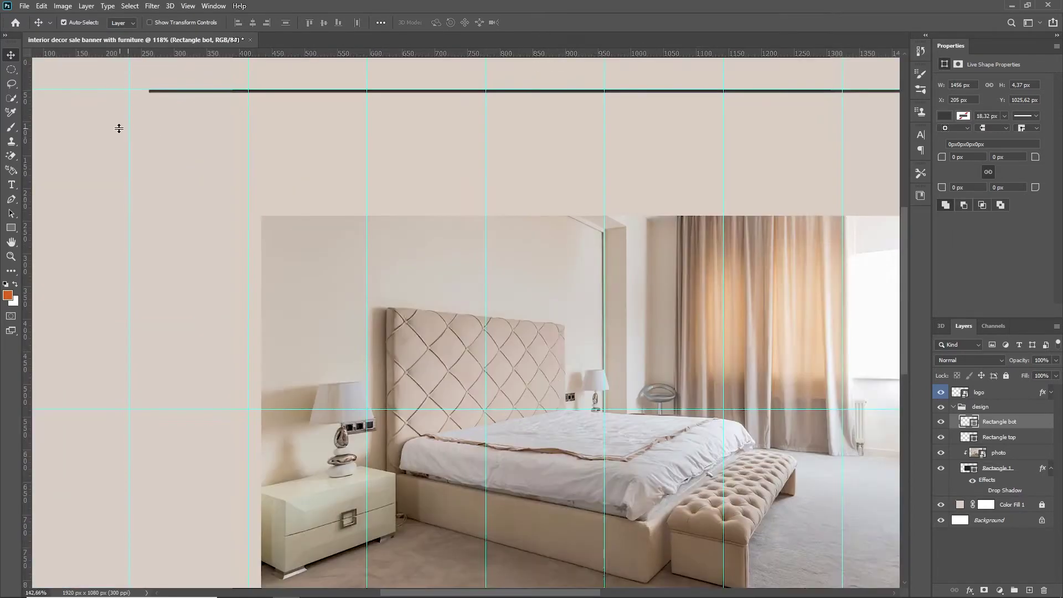
scroll(314, 313, "up", 2)
scroll(197, 299, "up", 2)
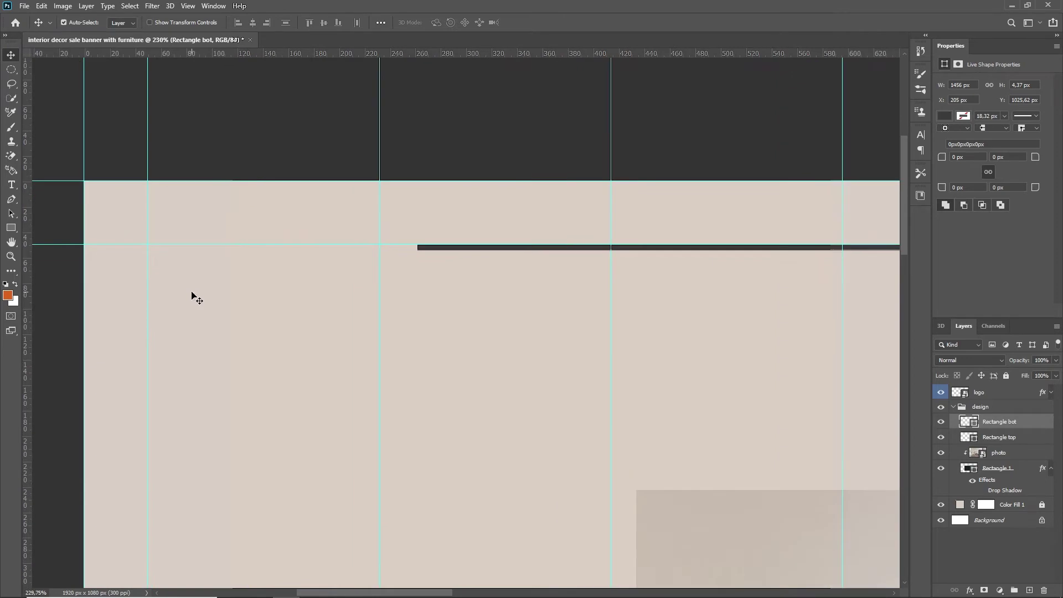
left_click(975, 409)
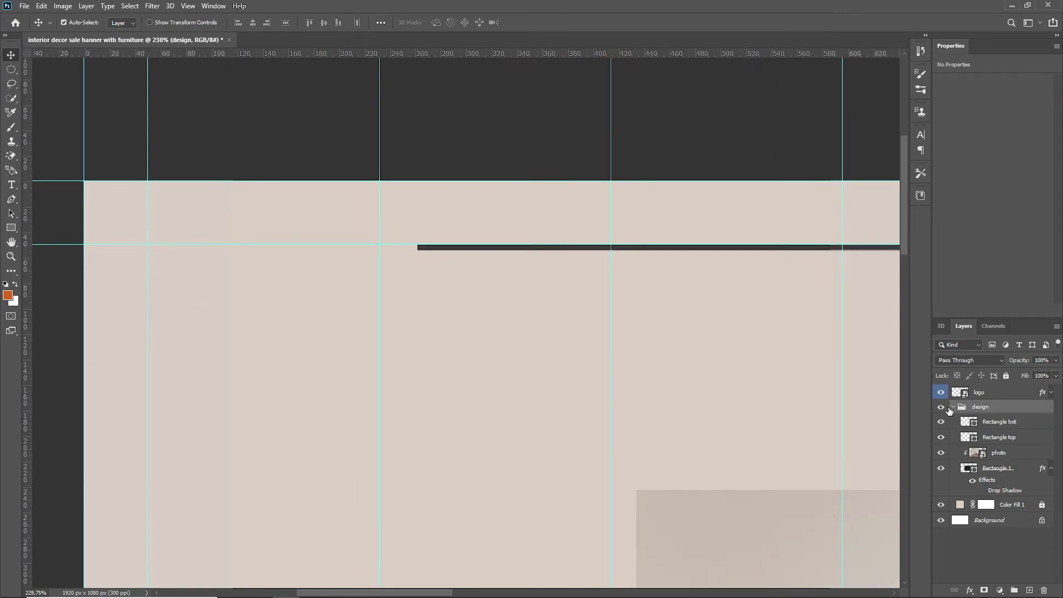
- Lock the design group and create a new group named texts with an empty layer
left_click(1006, 376)
left_click(1014, 589)
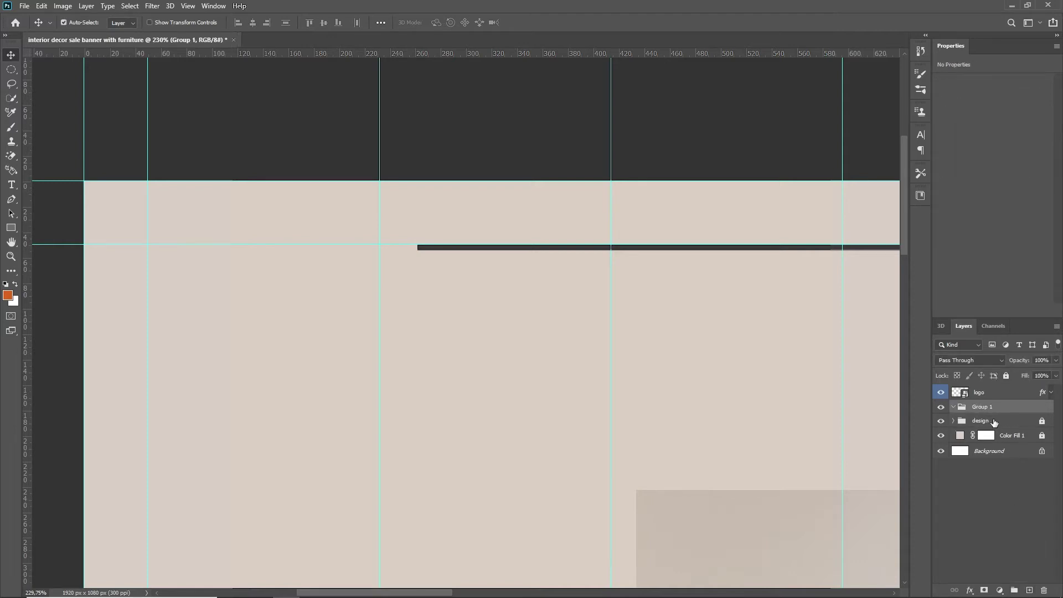
type("texts")
key("Return")
left_click(1029, 590)
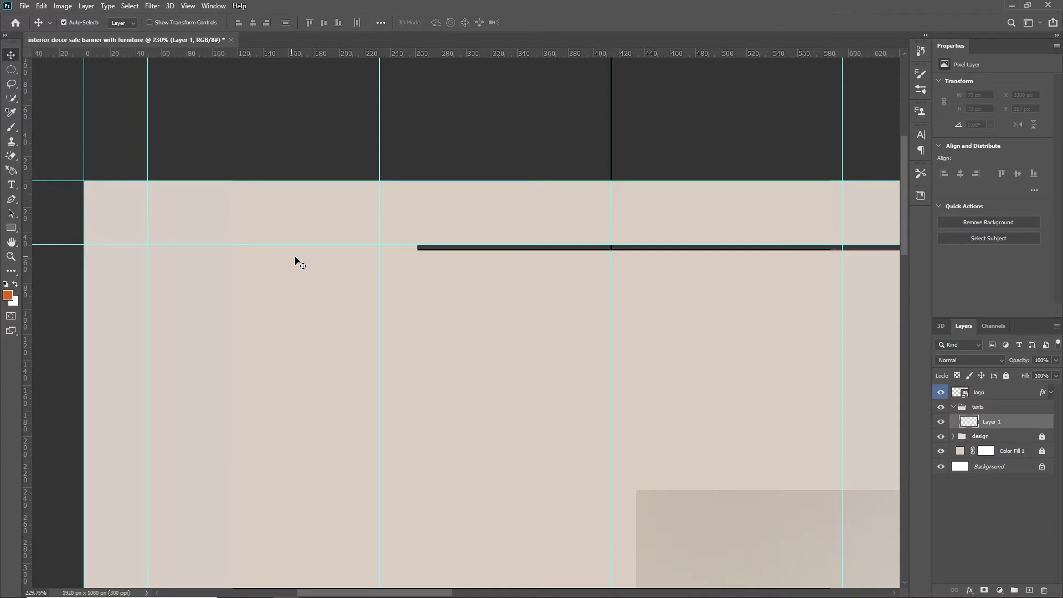
- Type the two-line heading 'Our Moders' / 'Designs' at top left and tighten its leading
key("t")
left_click(197, 265)
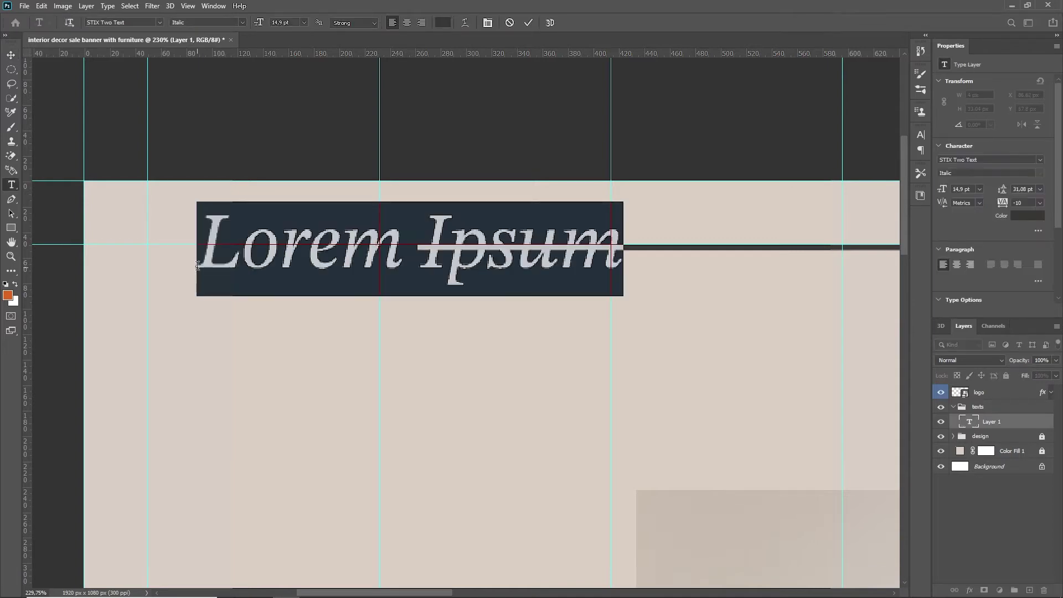
type("Our  M")
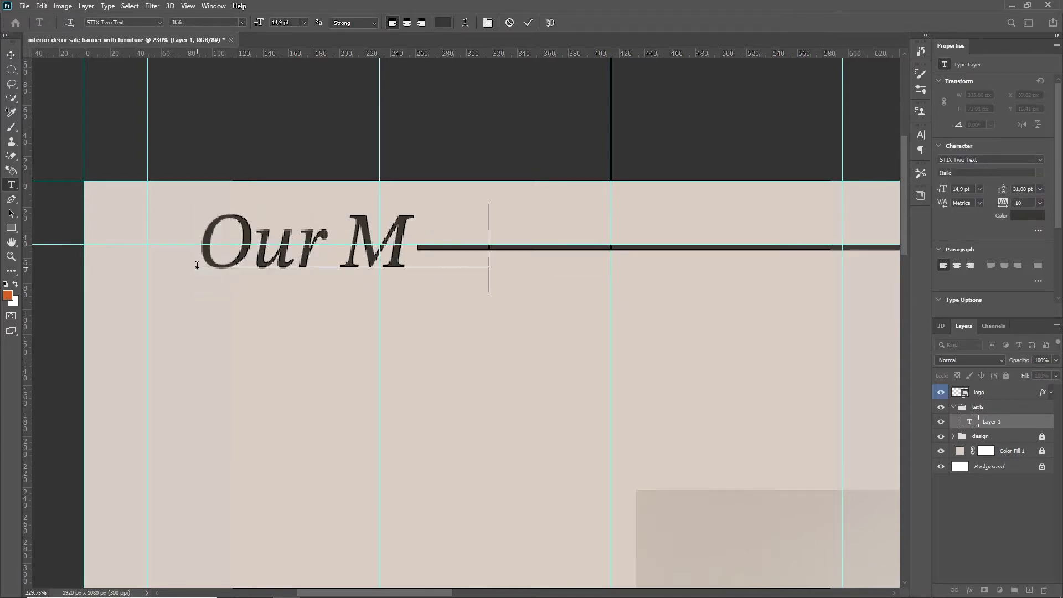
type("oders")
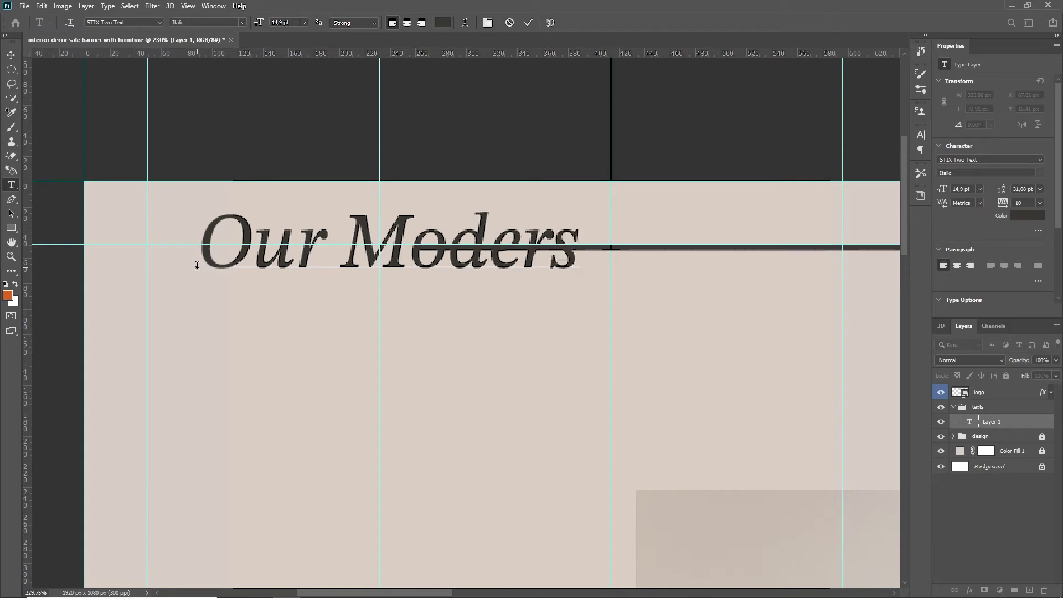
key("Return")
type("Des")
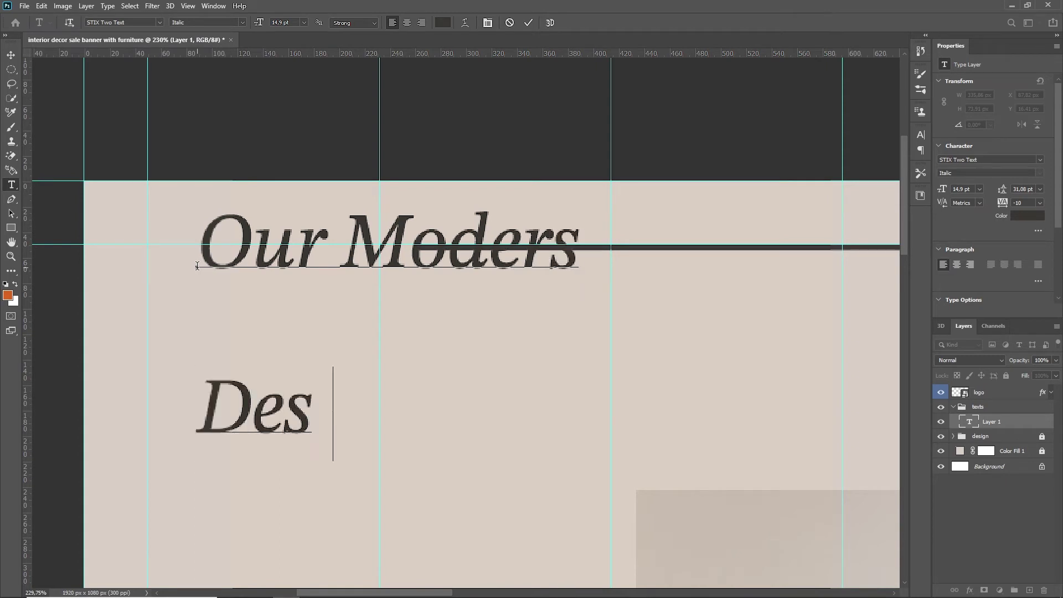
type("ign")
key("BackSpace")
type("s")
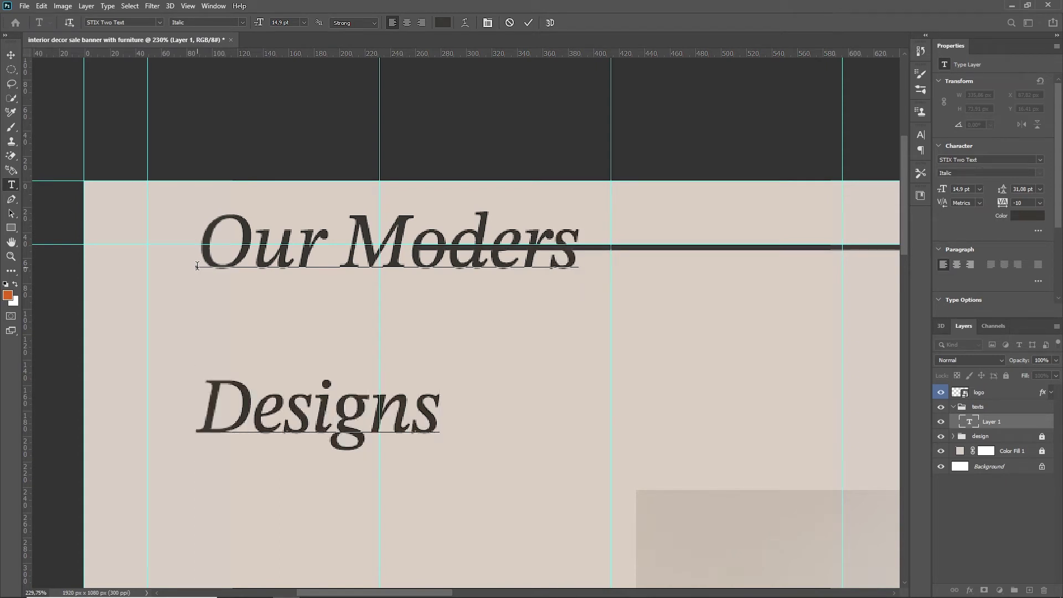
left_click(529, 23)
left_click_drag(1002, 189, 995, 194)
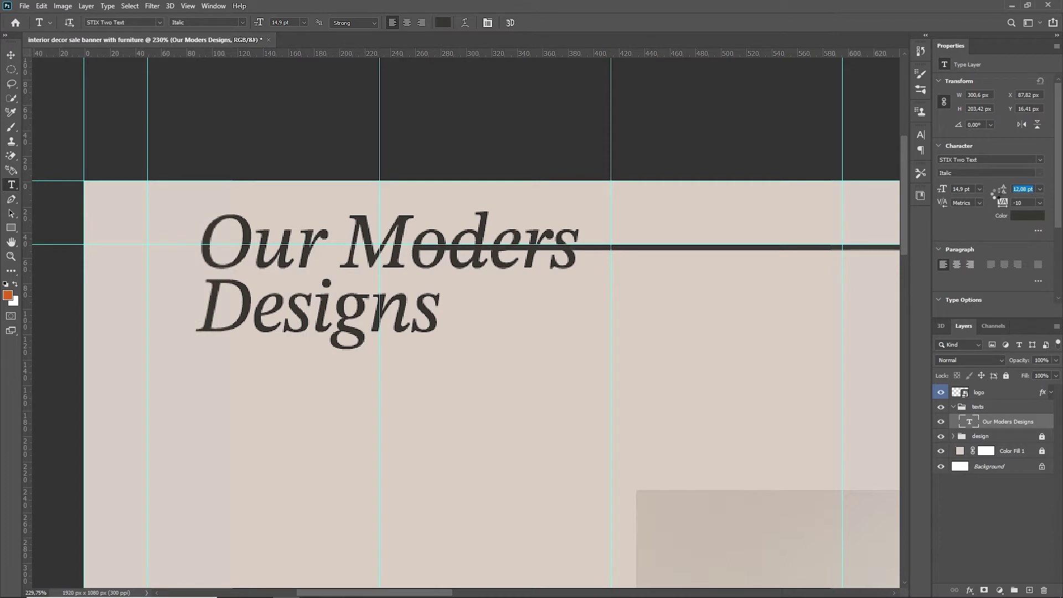
- Shift the Our Moders Designs heading slightly down and left
key("v")
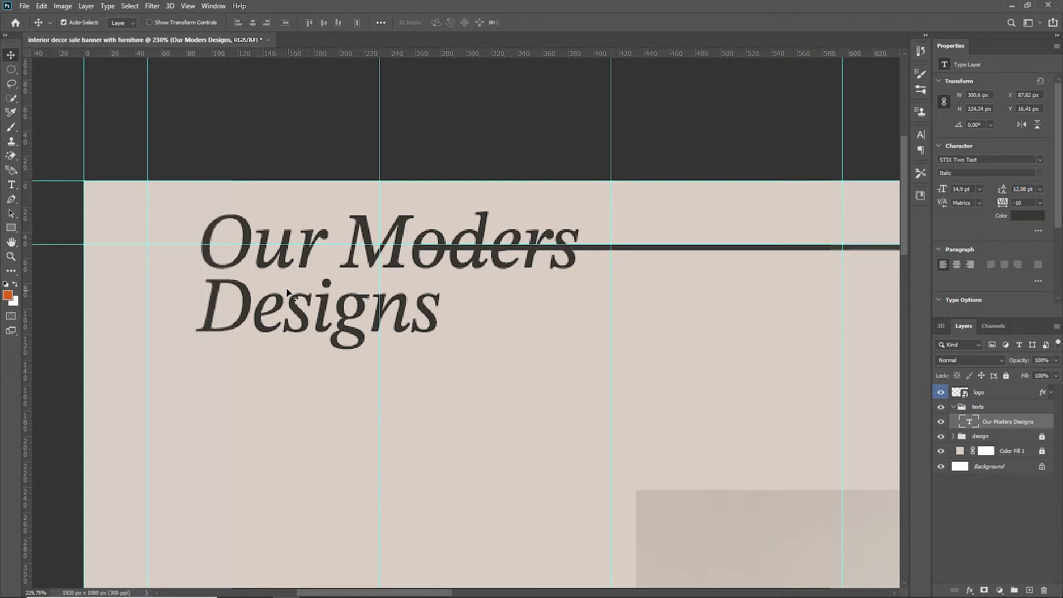
mouse_move(308, 320)
left_mouse_down()
mouse_move(244, 345)
mouse_move(254, 349)
left_mouse_up()
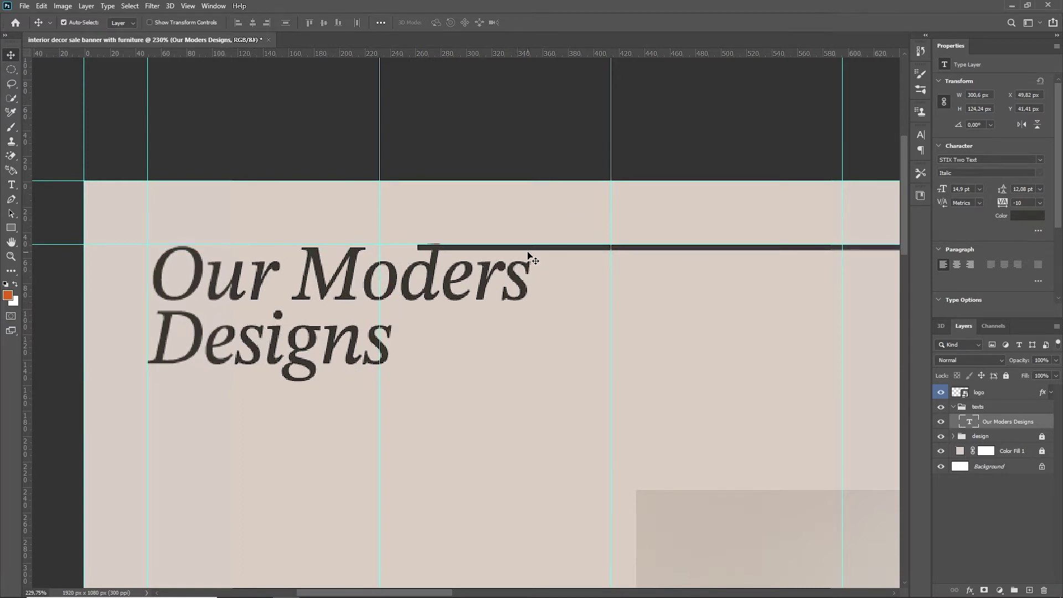
left_click_drag(580, 262, 327, 264)
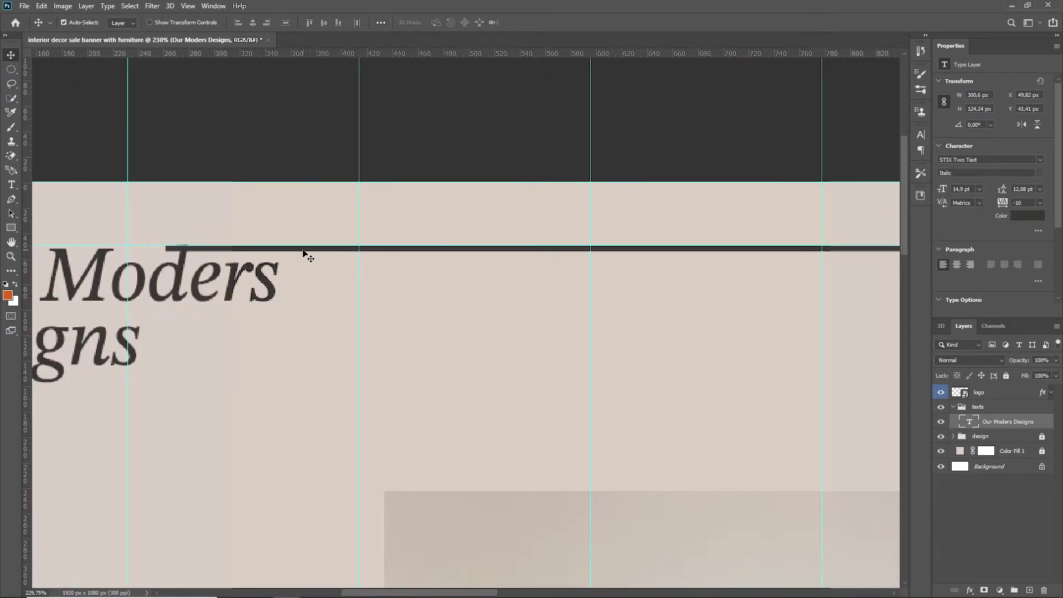
left_click(339, 252)
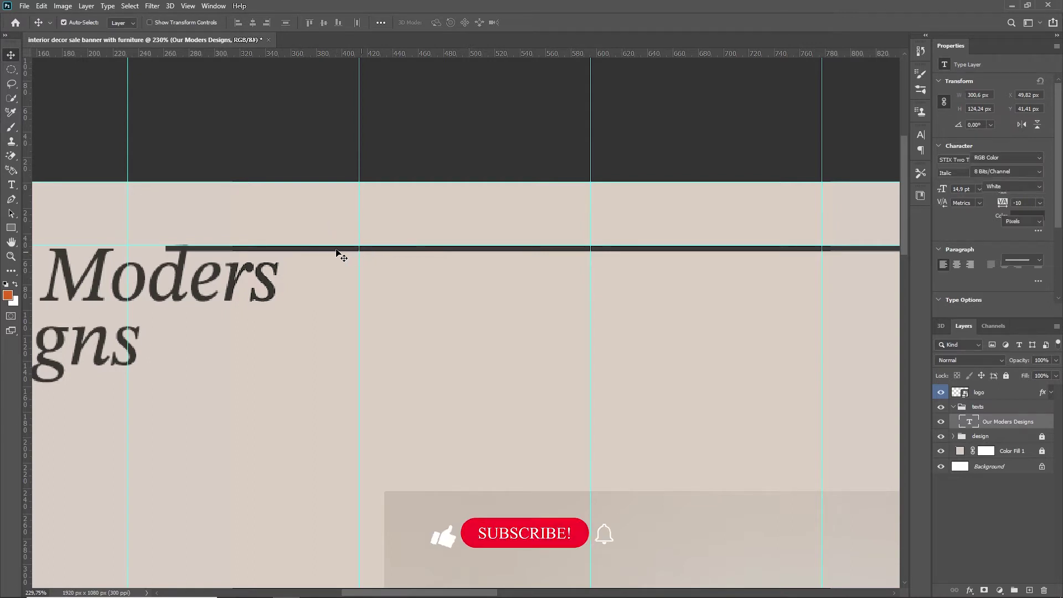
- Start Rectangle top just after the heading and nudge the temple logo right
left_click(997, 437)
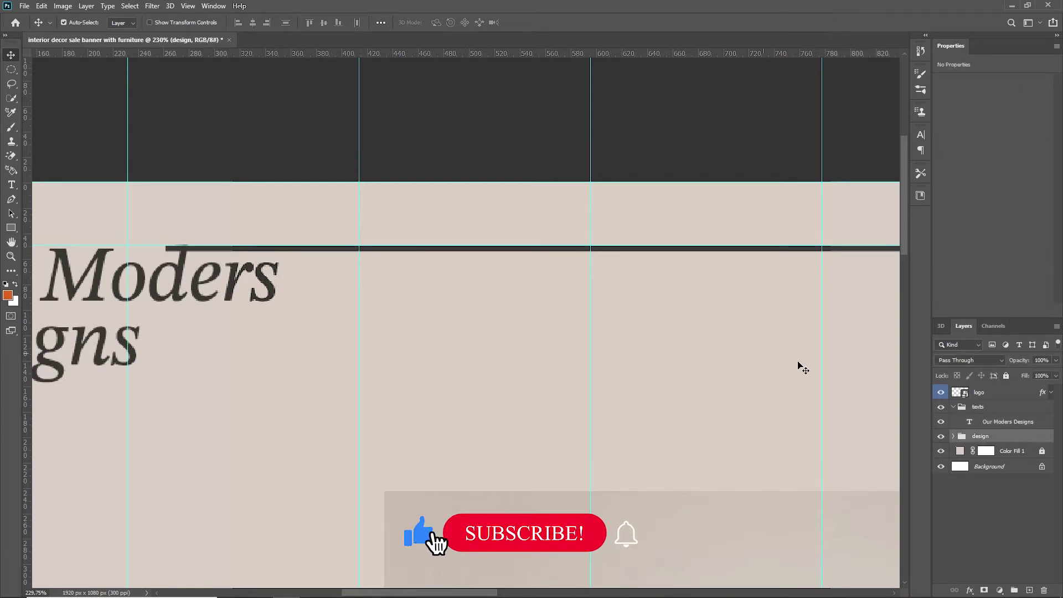
mouse_move(288, 253)
left_mouse_down()
mouse_move(379, 253)
mouse_move(358, 262)
left_mouse_up()
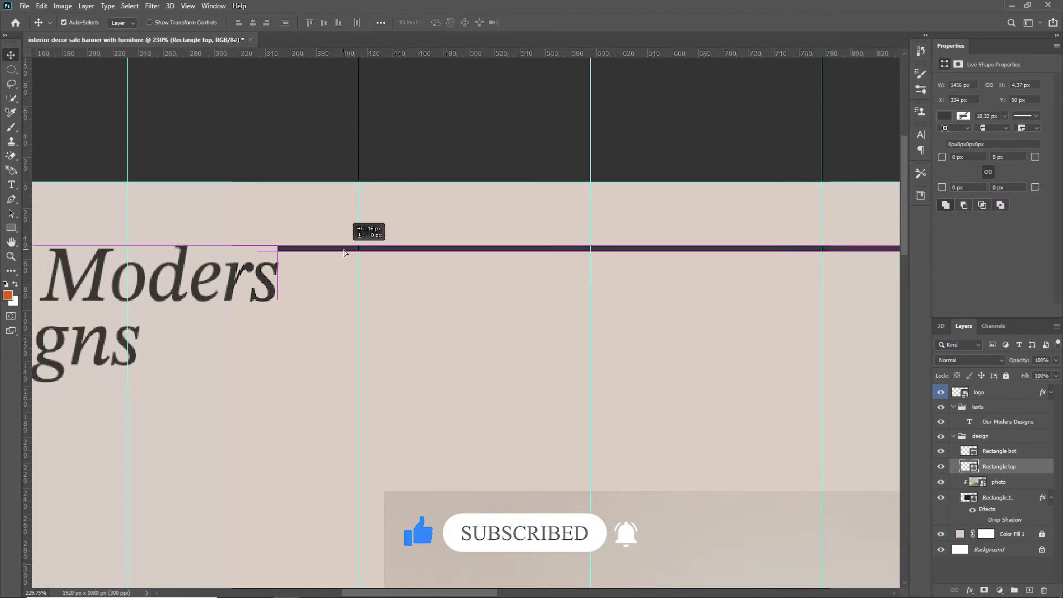
scroll(357, 260, "down", 5)
scroll(631, 300, "up", 5)
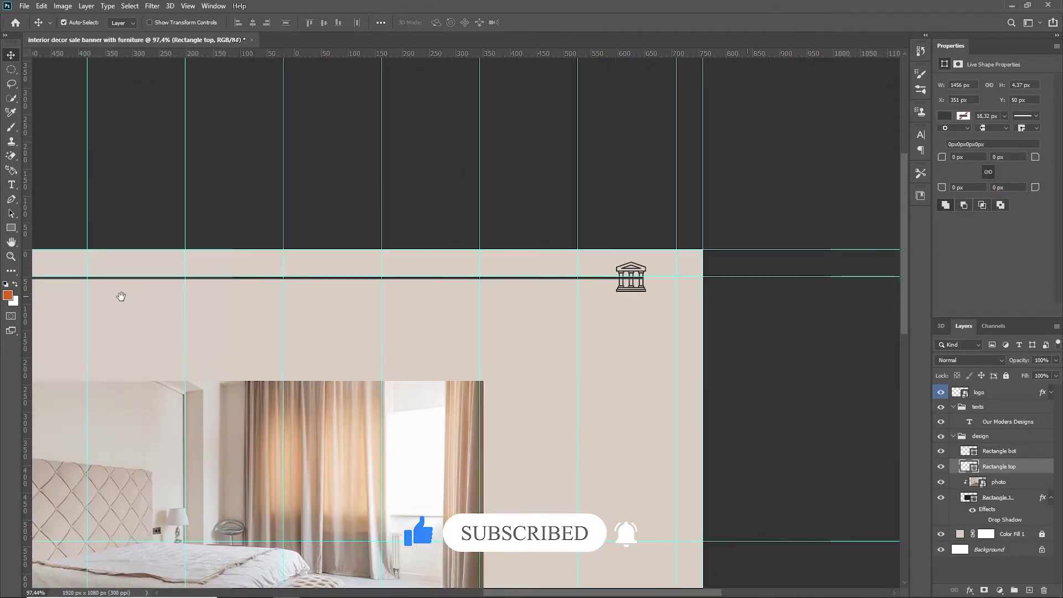
scroll(554, 293, "right", 3)
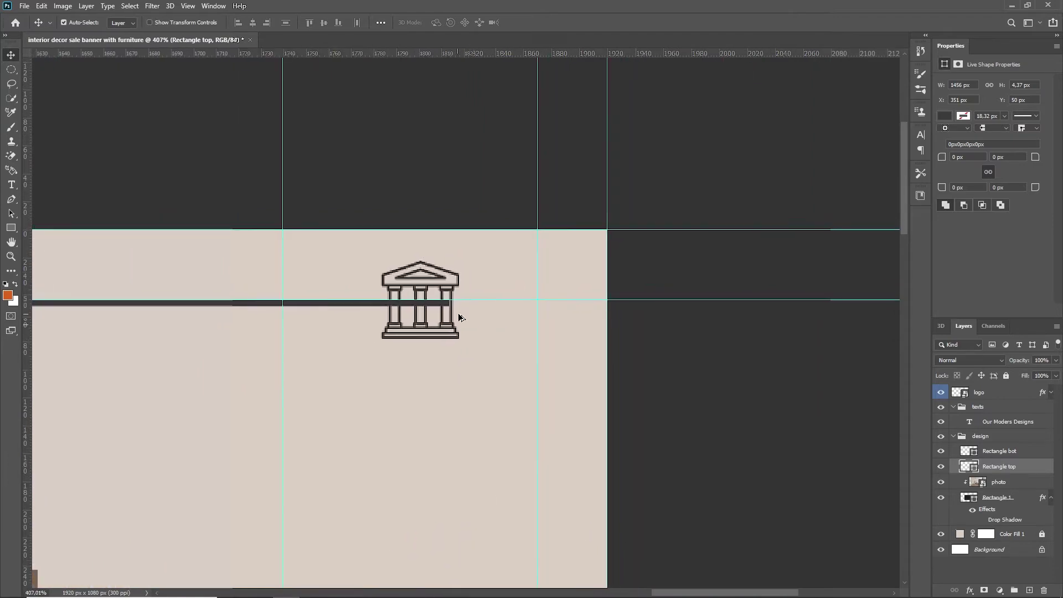
scroll(458, 315, "up", 4)
left_click_drag(450, 243, 601, 250)
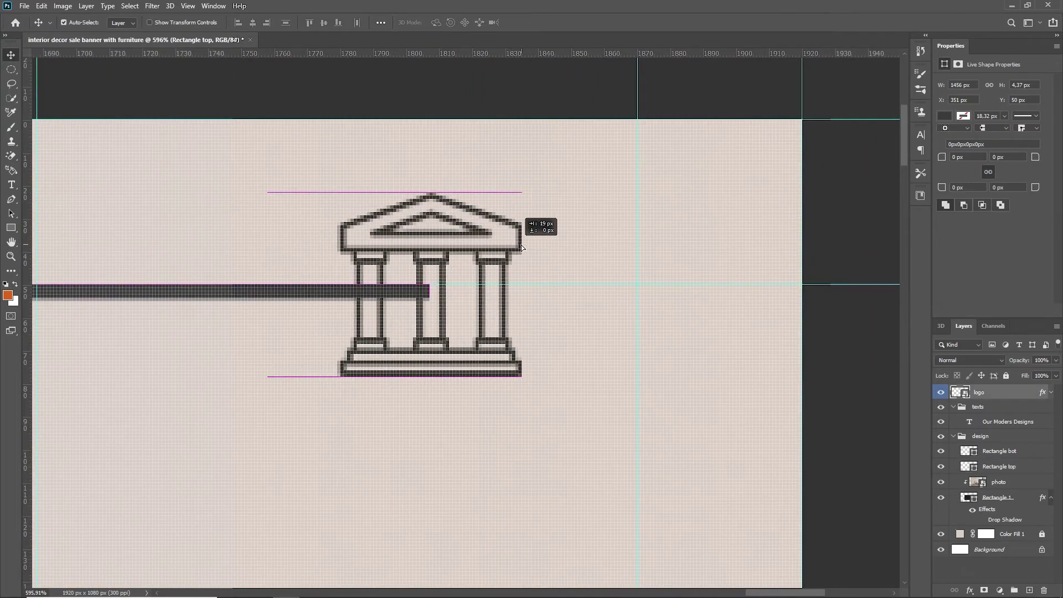
scroll(604, 254, "down", 6)
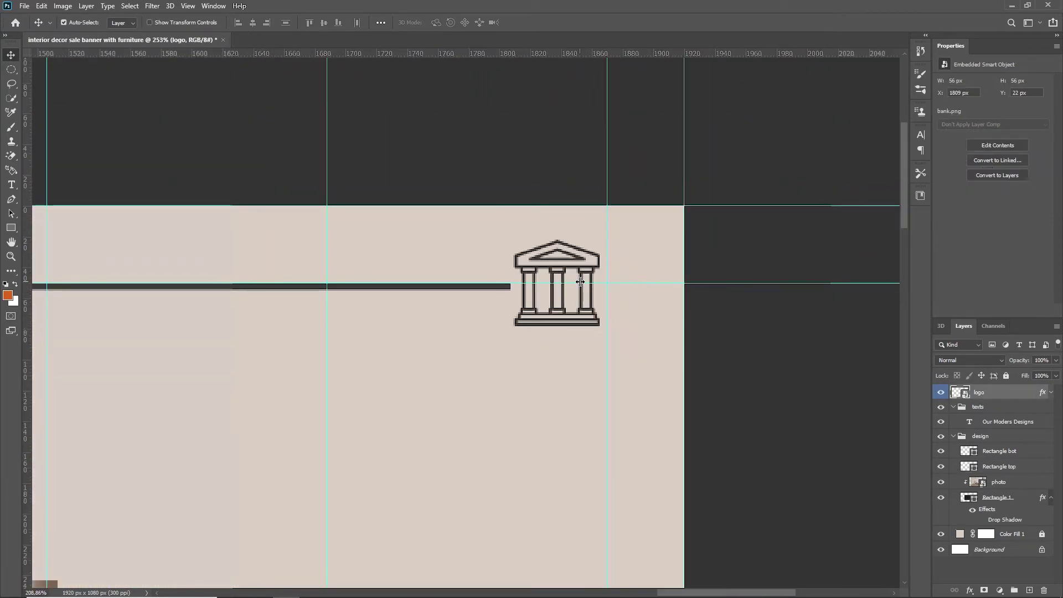
scroll(423, 284, "down", 4)
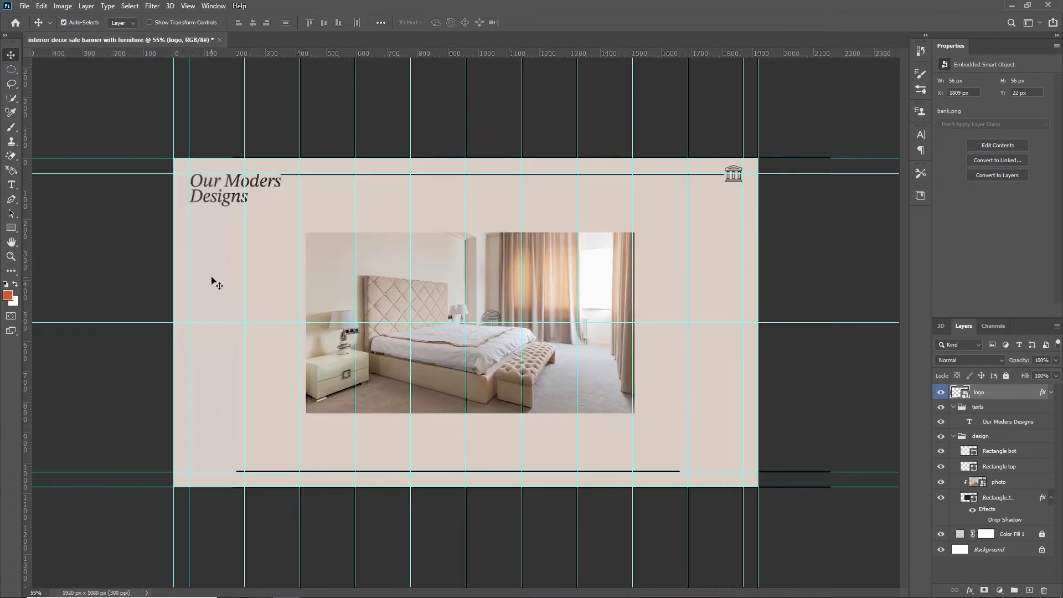
left_click_drag(217, 187, 678, 463)
scroll(687, 468, "up", 3)
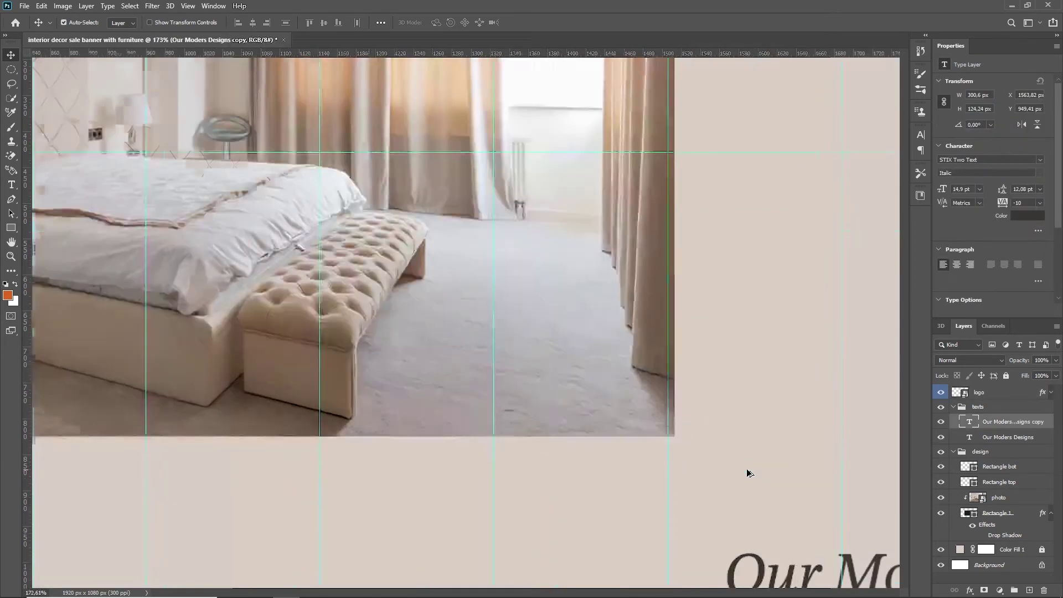
scroll(609, 415, "up", 3)
scroll(447, 327, "down", 1)
scroll(447, 327, "up", 3)
scroll(448, 327, "right", 2)
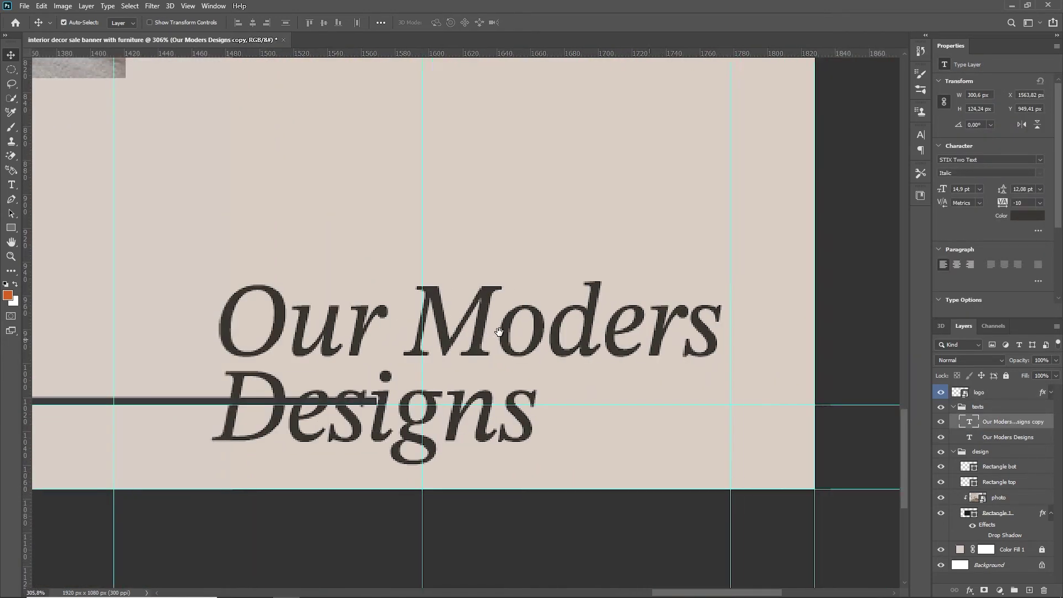
left_click_drag(484, 330, 490, 330)
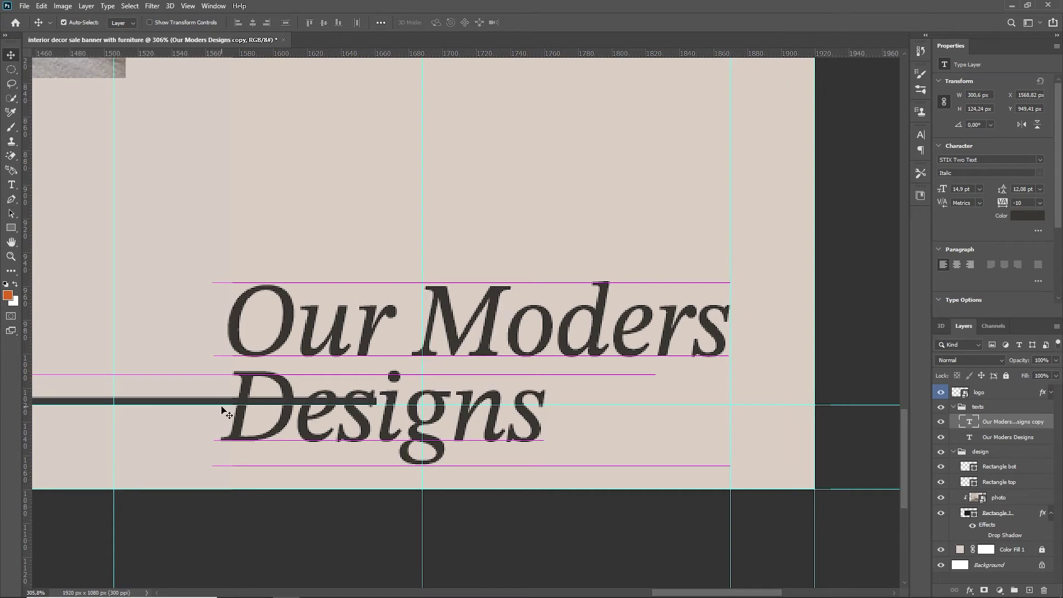
mouse_move(195, 411)
left_mouse_down()
mouse_move(441, 393)
mouse_move(311, 384)
left_mouse_up()
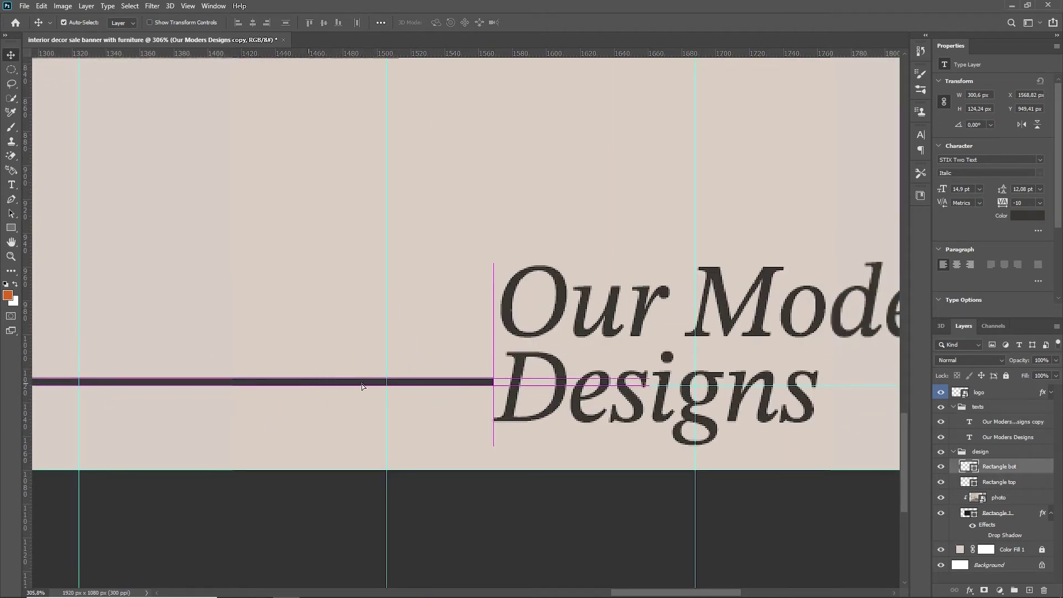
left_click(561, 370)
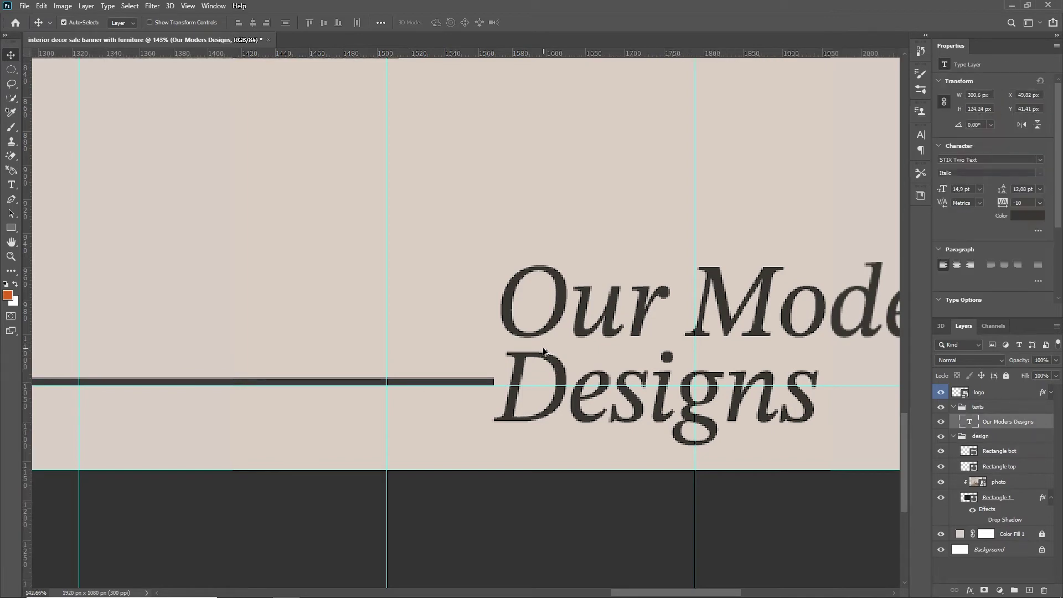
key("ctrl+0")
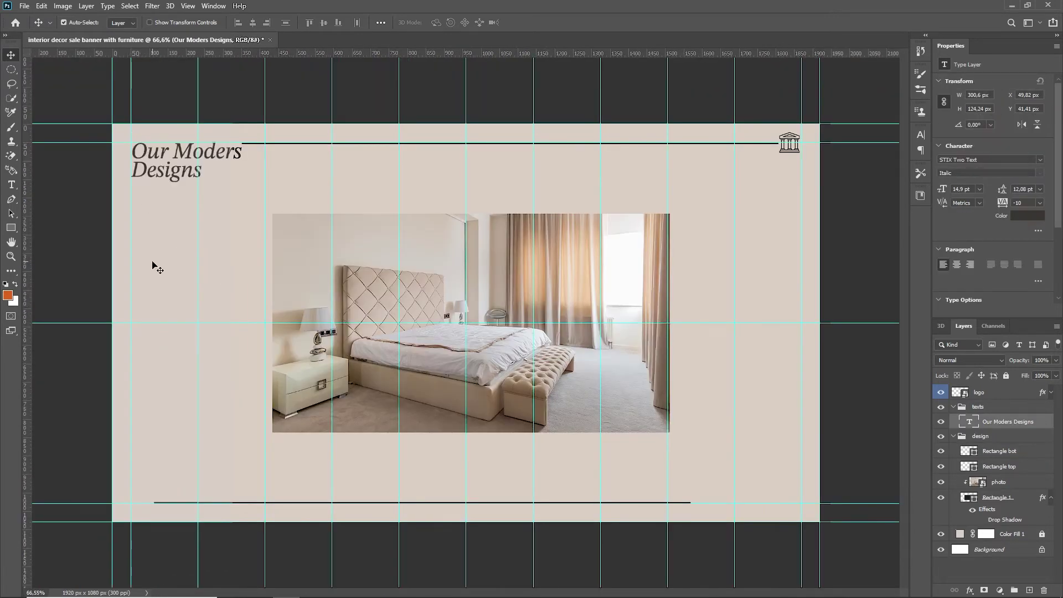
- Drag a duplicate of the heading to just below the original
scroll(140, 375, "up", 2)
scroll(138, 204, "up", 2)
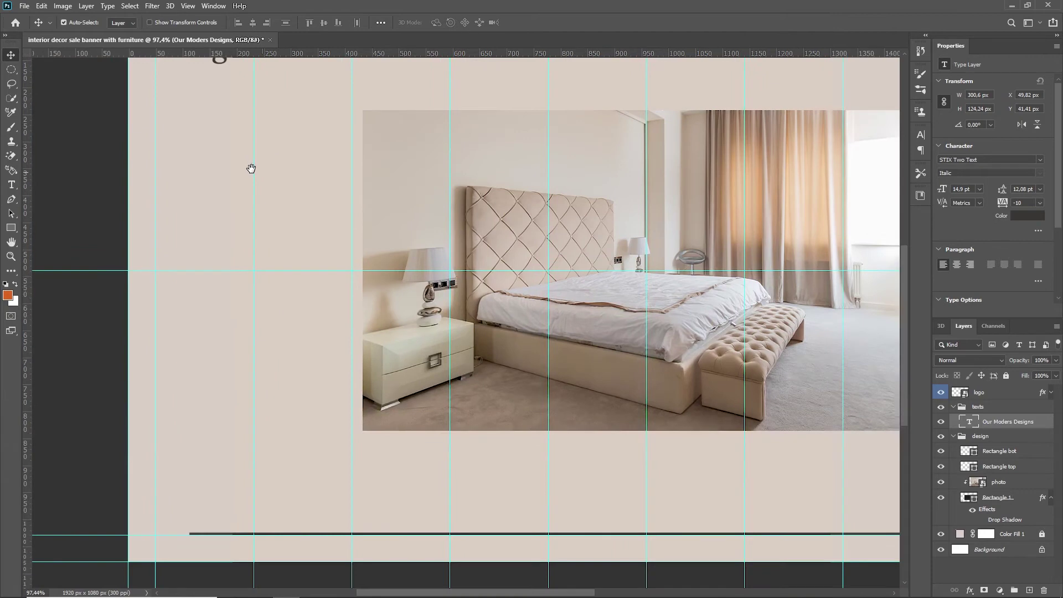
scroll(249, 166, "up", 2)
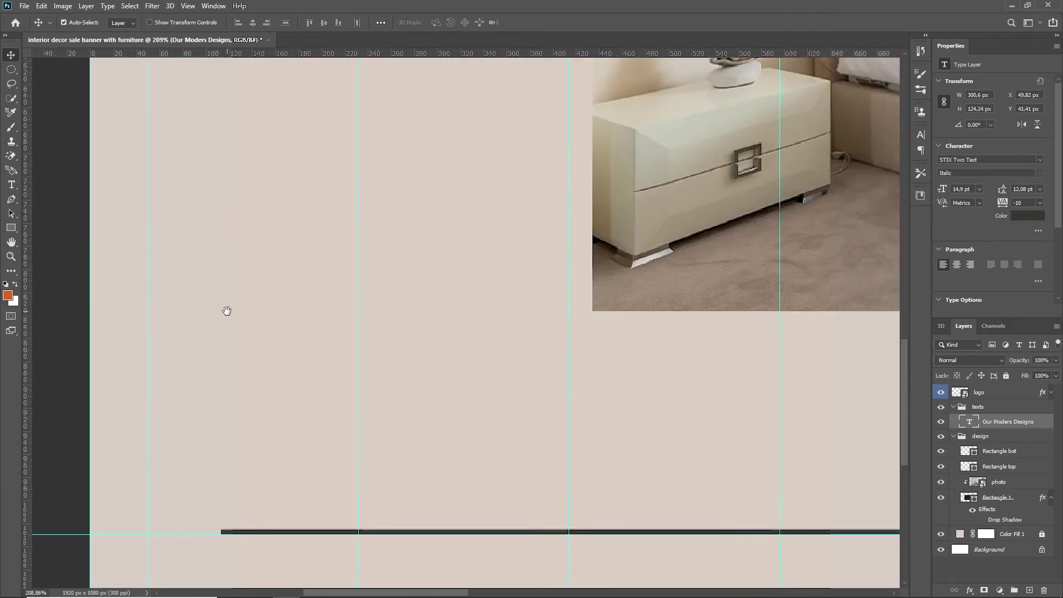
scroll(226, 309, "up", 5)
scroll(226, 309, "left", 2)
scroll(278, 273, "up", 5)
scroll(278, 273, "left", 2)
scroll(300, 469, "up", 5)
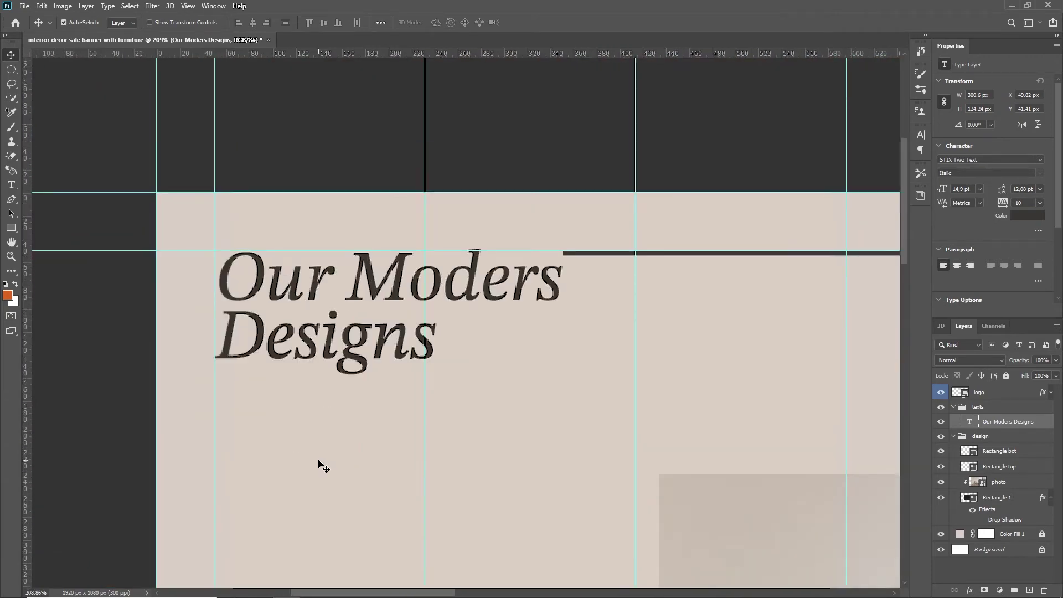
left_click_drag(325, 355, 318, 509, "alt")
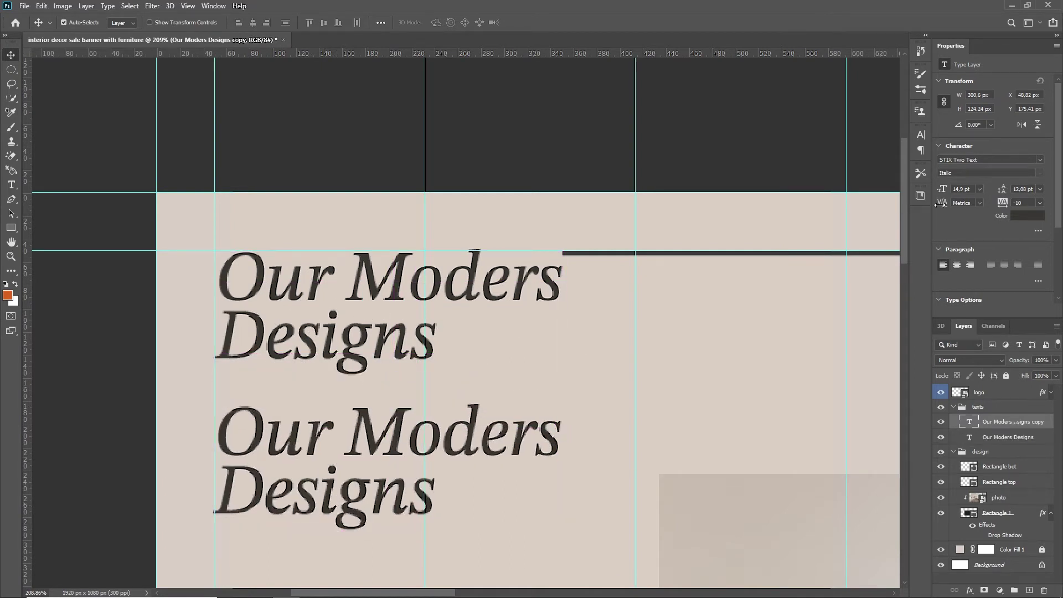
- Replace the copied heading's text with MID-CENTURY and select it all
key("t")
left_click(358, 489)
key("ctrl+a")
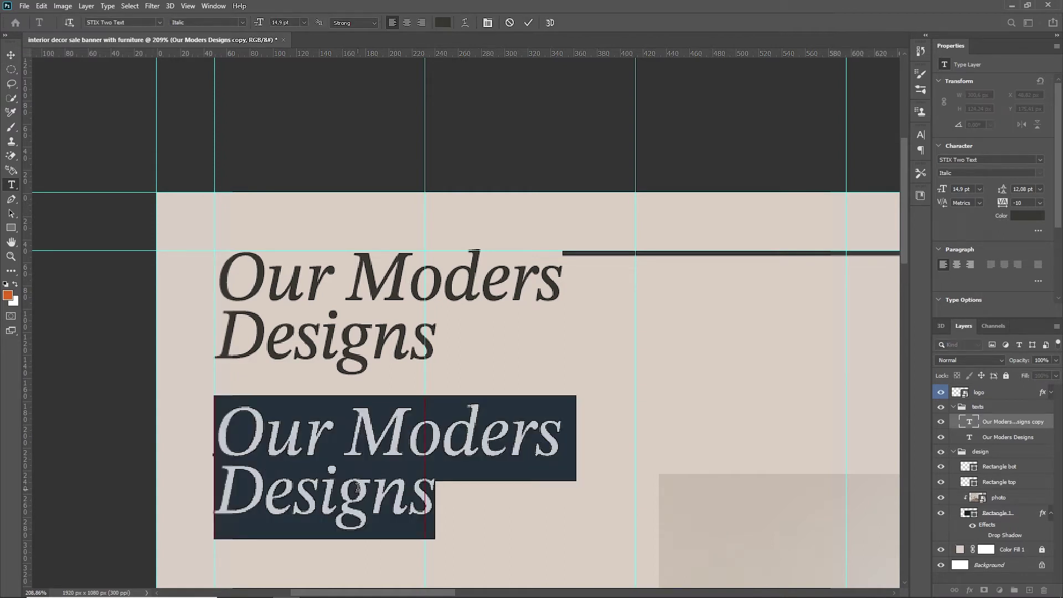
key("BackSpace")
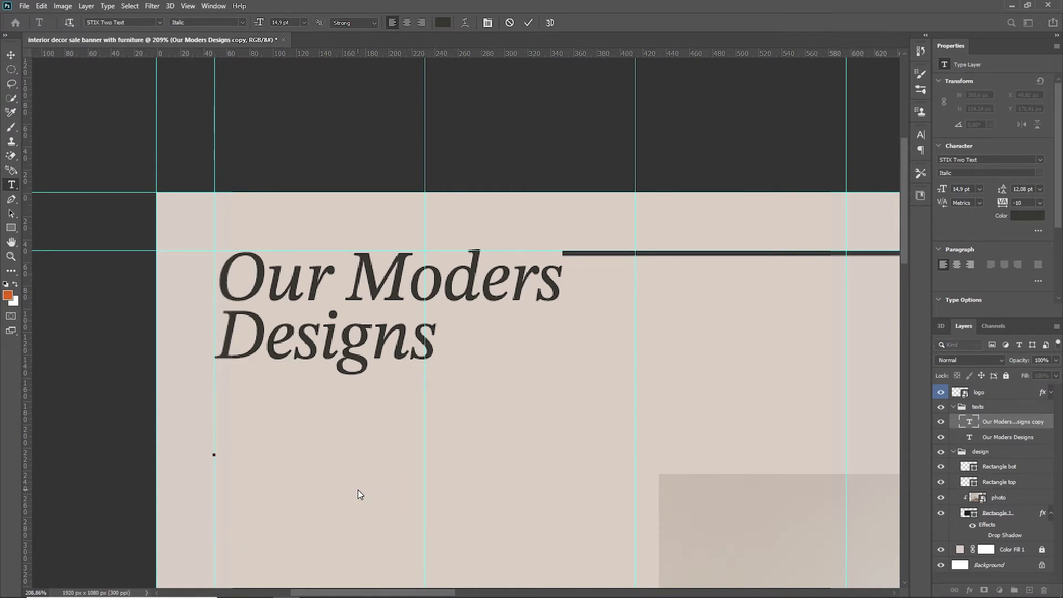
type("Min")
key("BackSpace")
key("BackSpace")
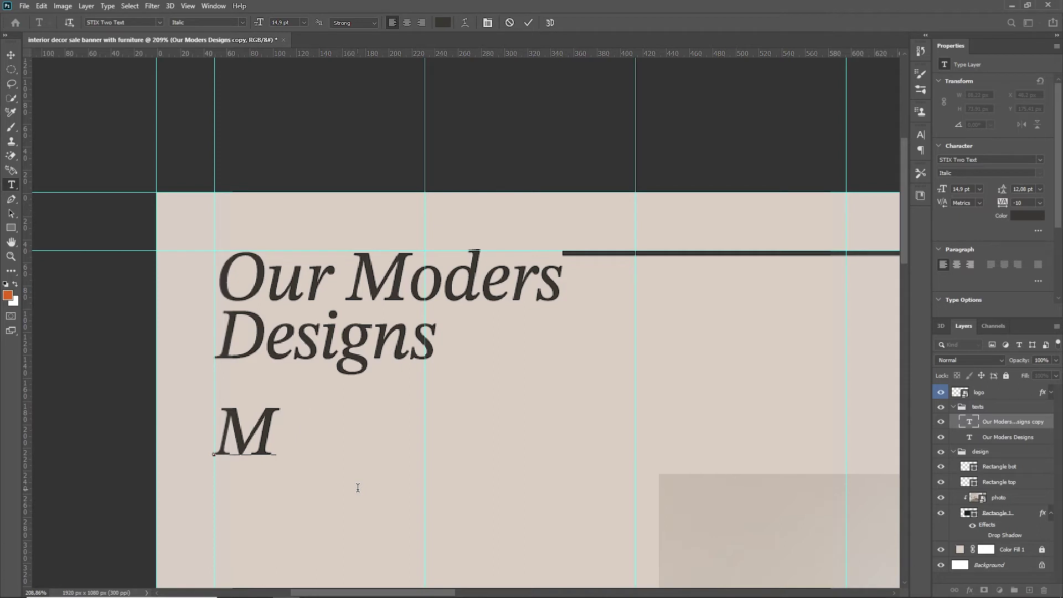
type("ID")
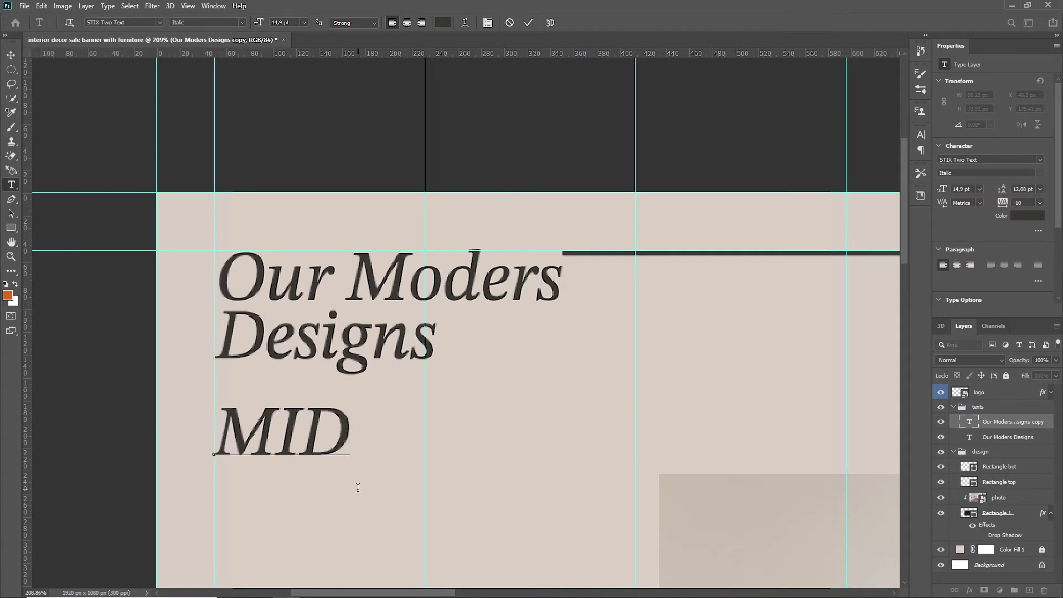
type("-CENT")
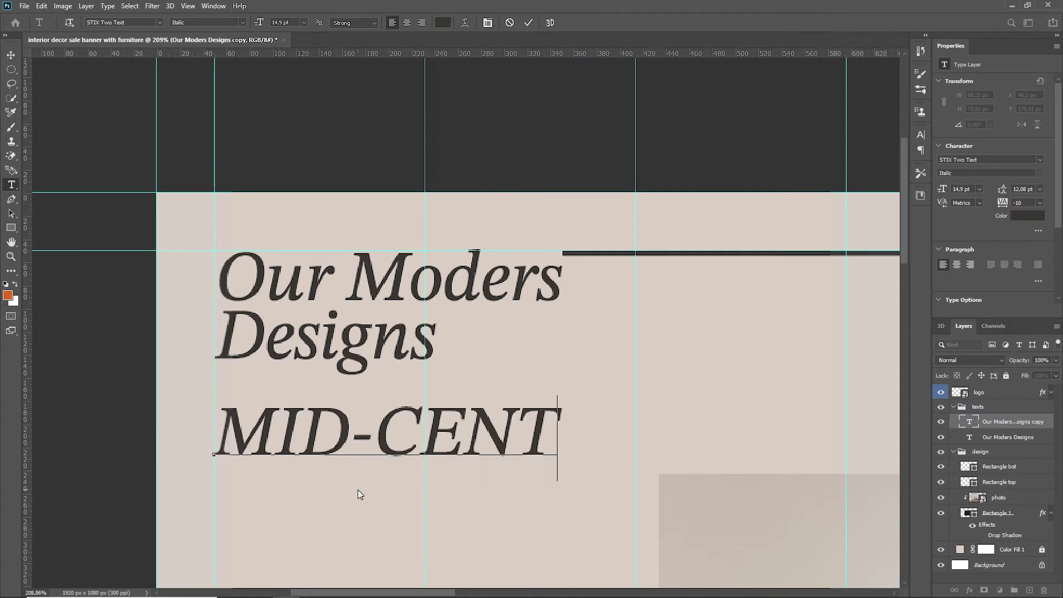
type("URY")
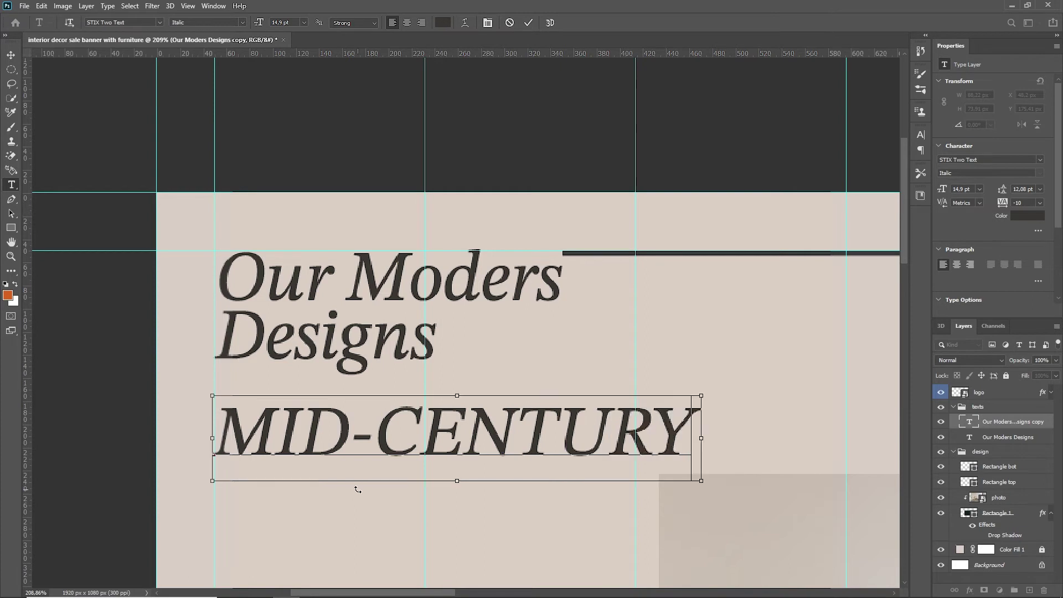
key("ctrl+a")
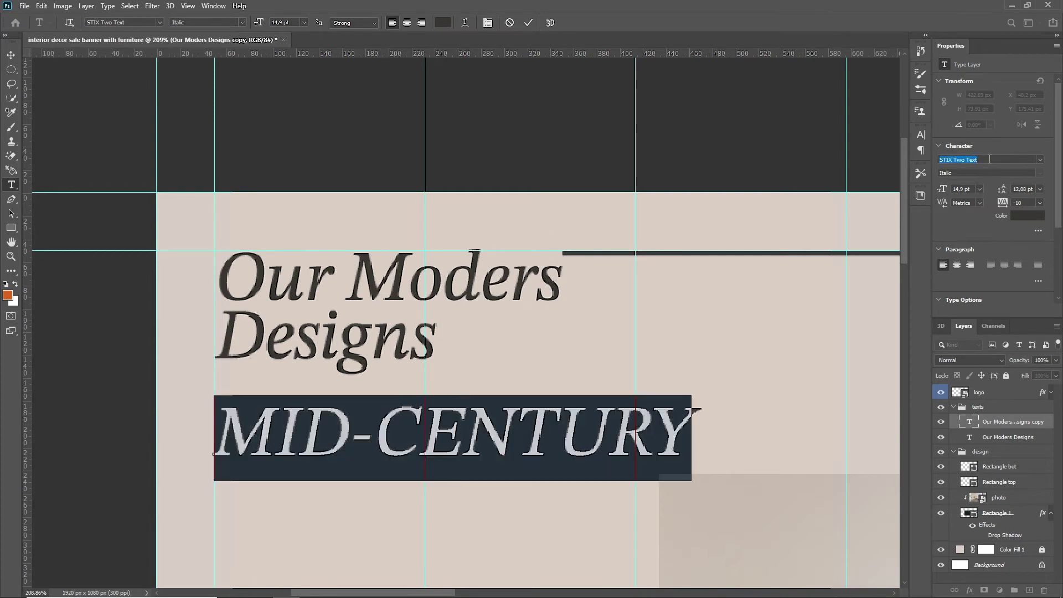
- Set MID-CENTURY in Cardo Regular at a smaller size
type("card")
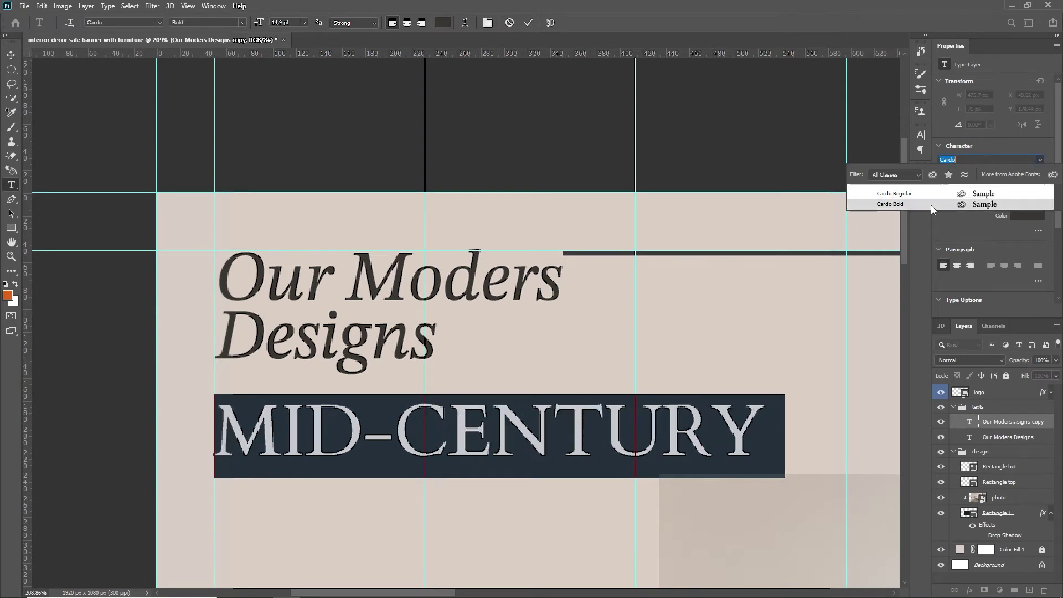
key("Escape")
left_click_drag(943, 189, 891, 195)
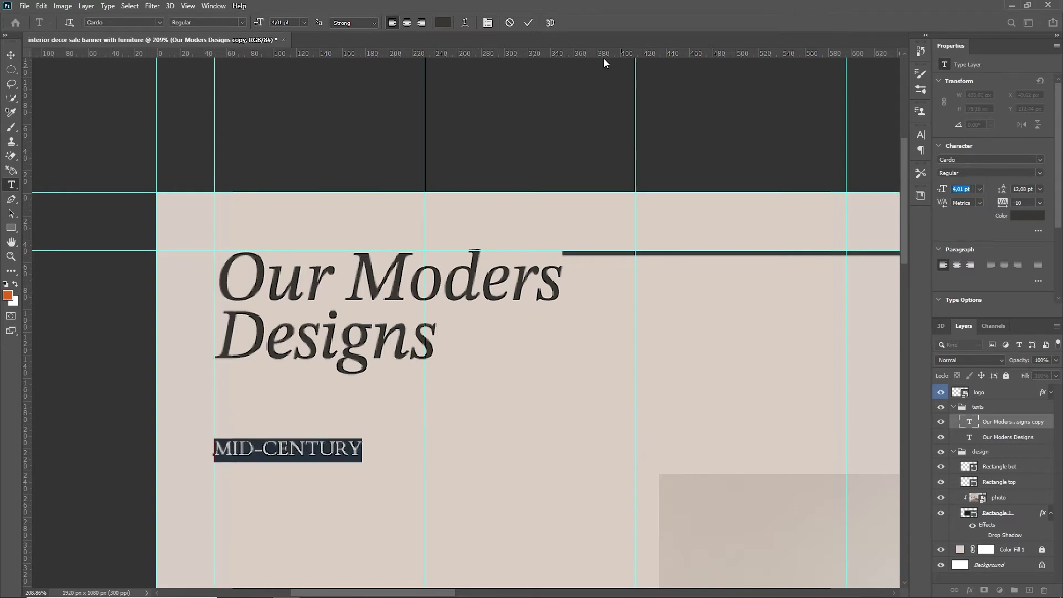
left_click(530, 22)
- Scale MID-CENTURY up to about 142 percent and fit the banner in view
key("v")
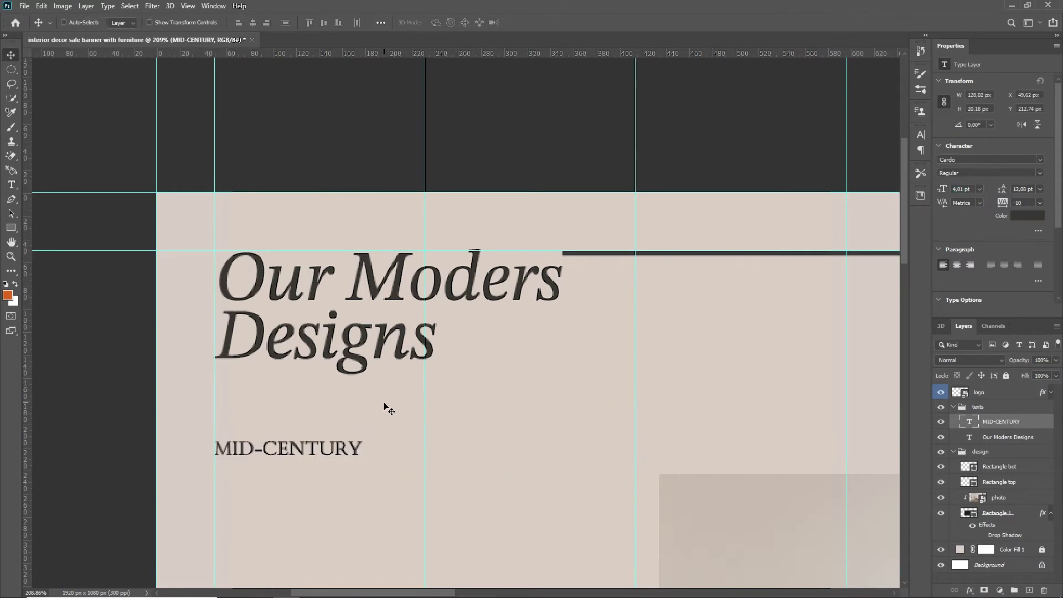
key("ctrl+t")
left_click_drag(365, 450, 425, 450)
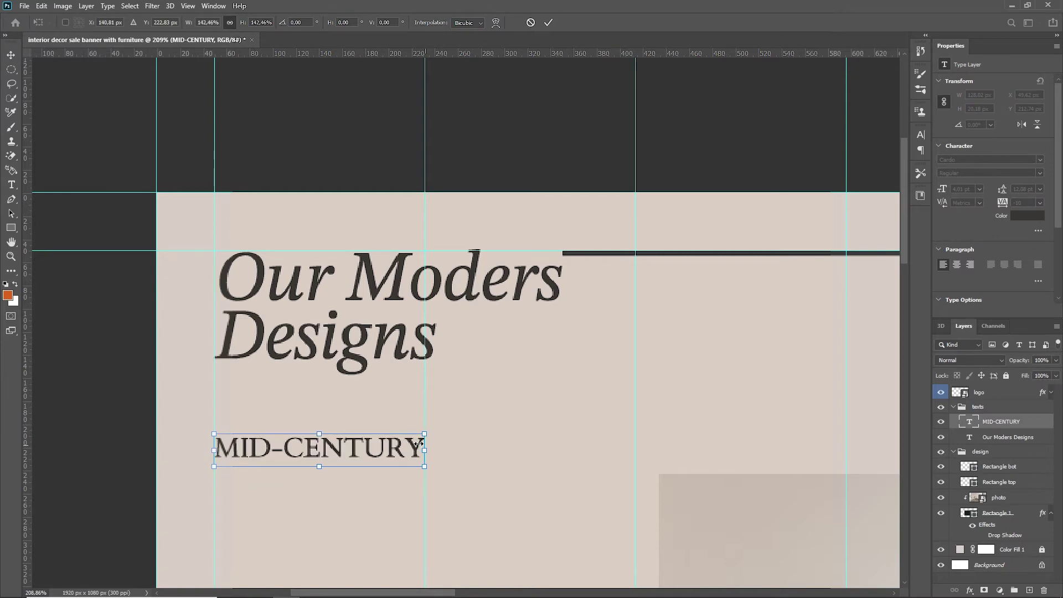
left_click(549, 23)
key("ctrl+0")
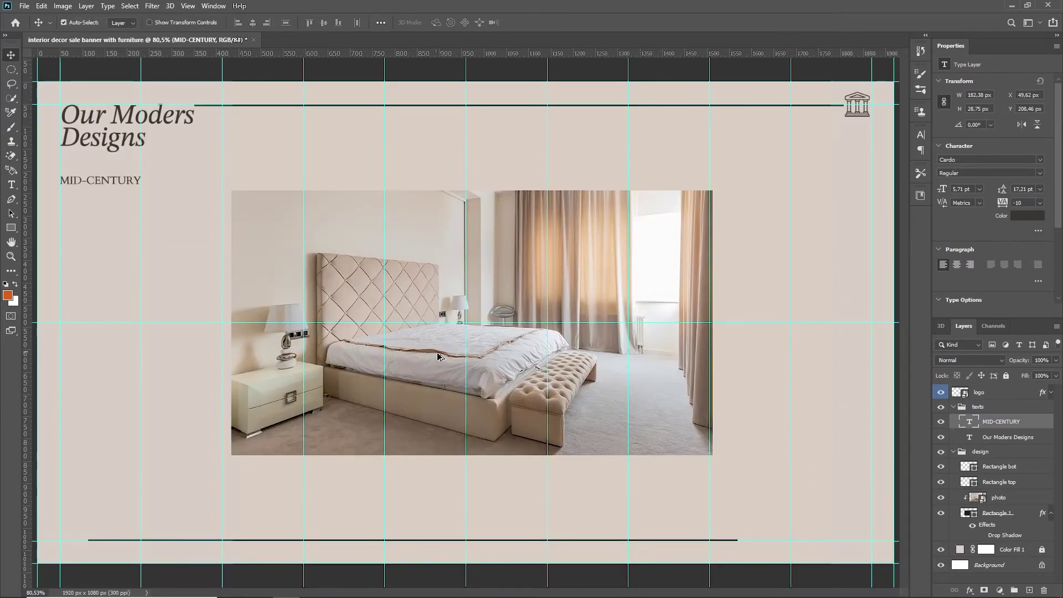
- Duplicate MID-CENTURY down near the bottom line and retype it as 2022
scroll(102, 303, "up", 2)
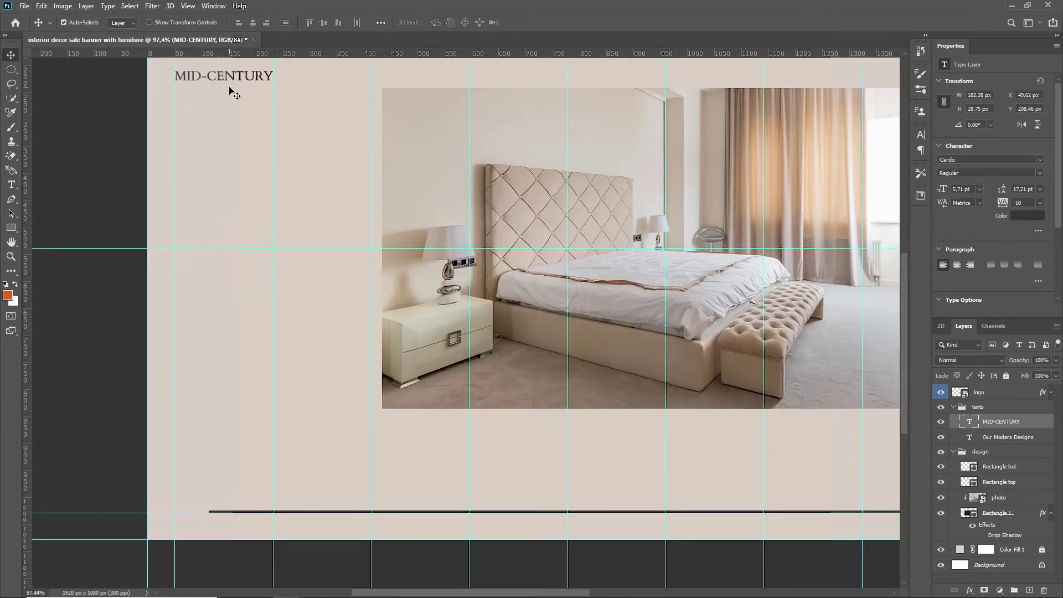
mouse_move(226, 78)
left_mouse_down()
mouse_move(231, 498)
mouse_move(333, 447)
left_mouse_up()
scroll(216, 520, "up", 5)
key("t")
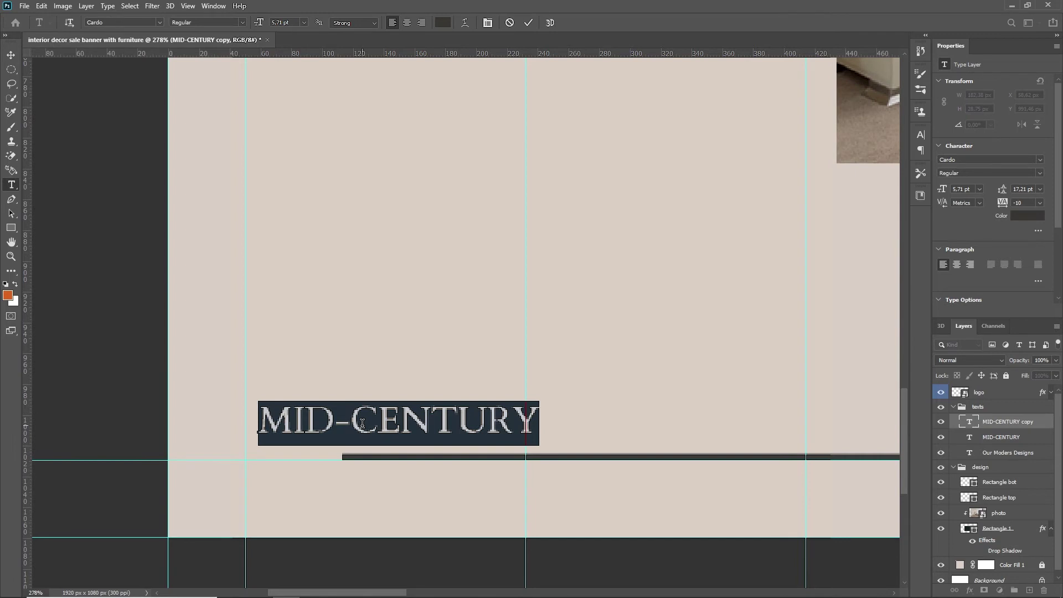
key("BackSpace")
type("2022")
key("ctrl+Return")
- Align the 2022 label with the bottom line's left end
key("v")
scroll(271, 449, "up", 2)
left_click_drag(354, 399, 334, 435)
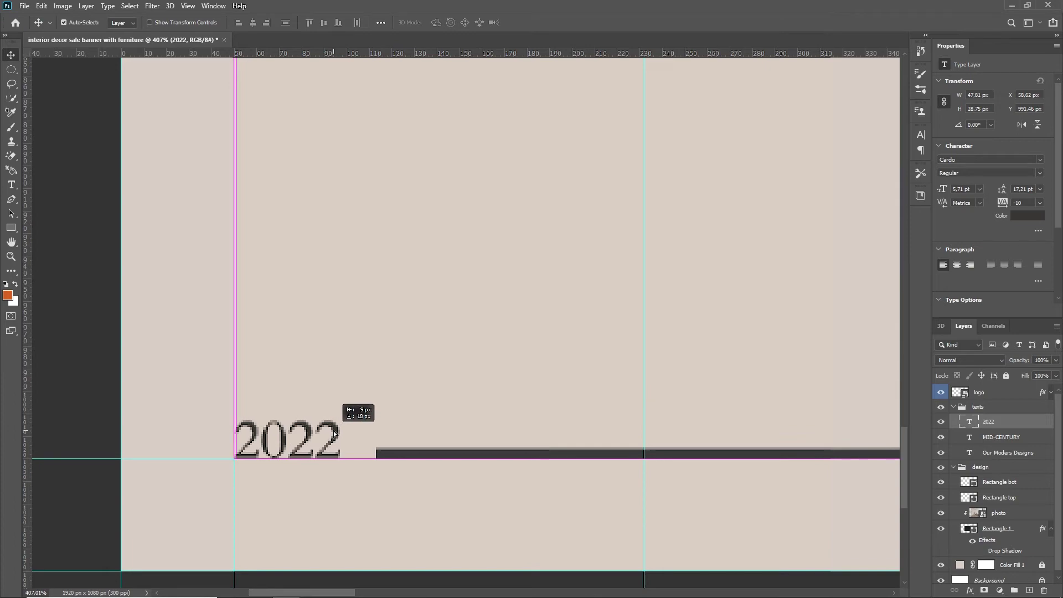
scroll(361, 385, "down", 5)
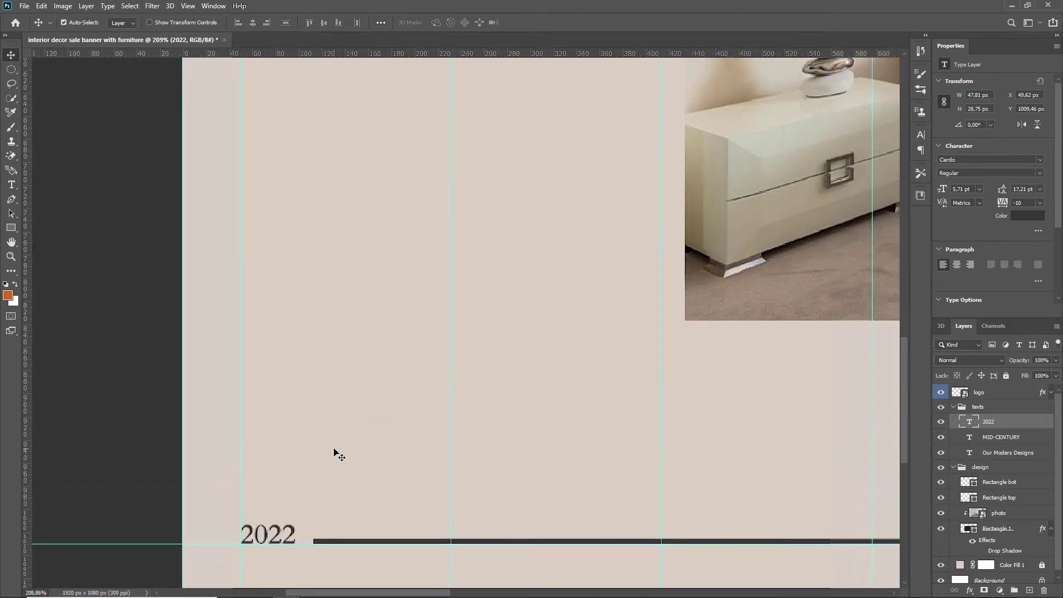
scroll(390, 479, "down", 3)
scroll(330, 468, "right", 5)
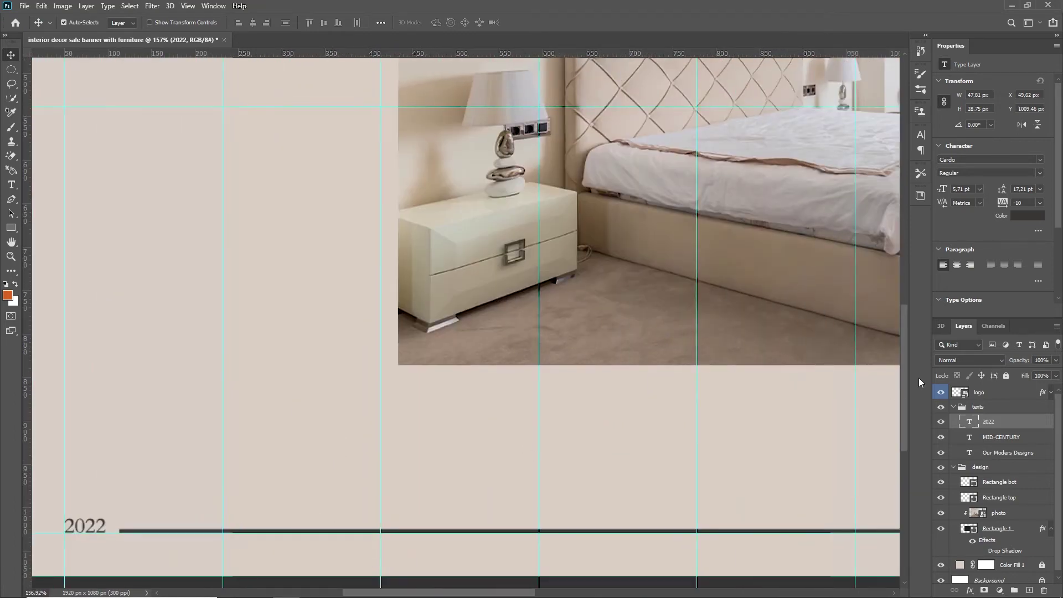
scroll(328, 470, "right", 10)
scroll(329, 470, "up", 3)
scroll(588, 423, "down", 3)
scroll(589, 323, "down", 2)
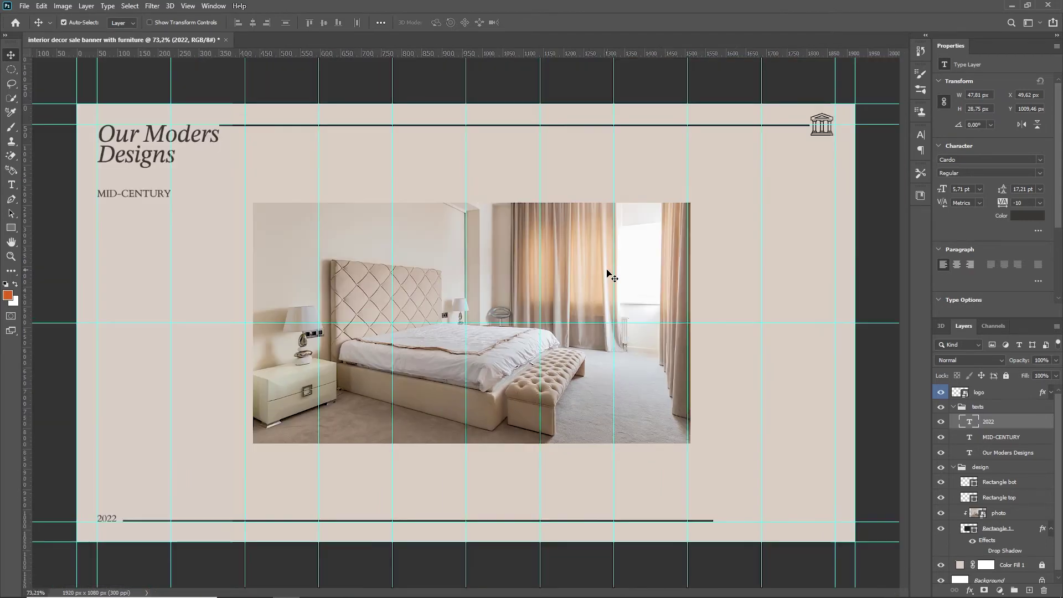
left_click(588, 275)
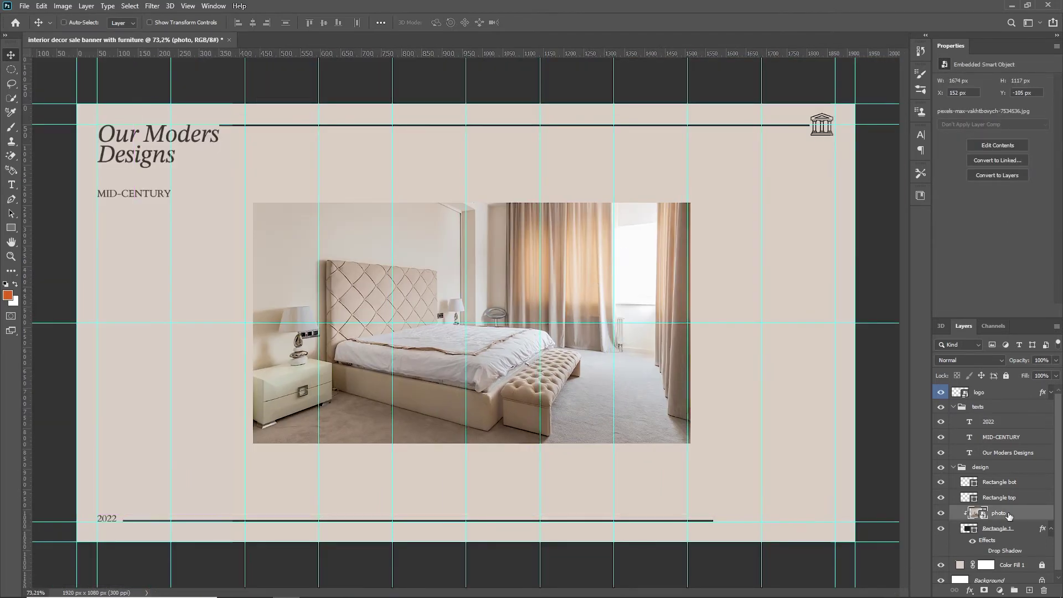
- Nudge Rectangle 1 left and pull its left edge out slightly wider
left_click(1000, 528)
key("Left")
key("Left")
key("Left")
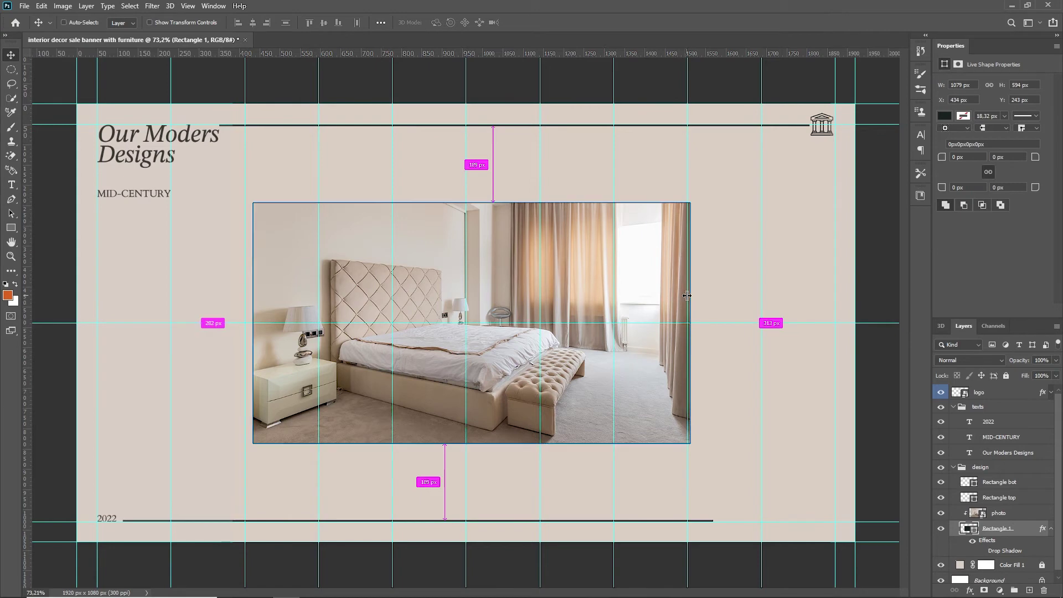
key("ctrl+t")
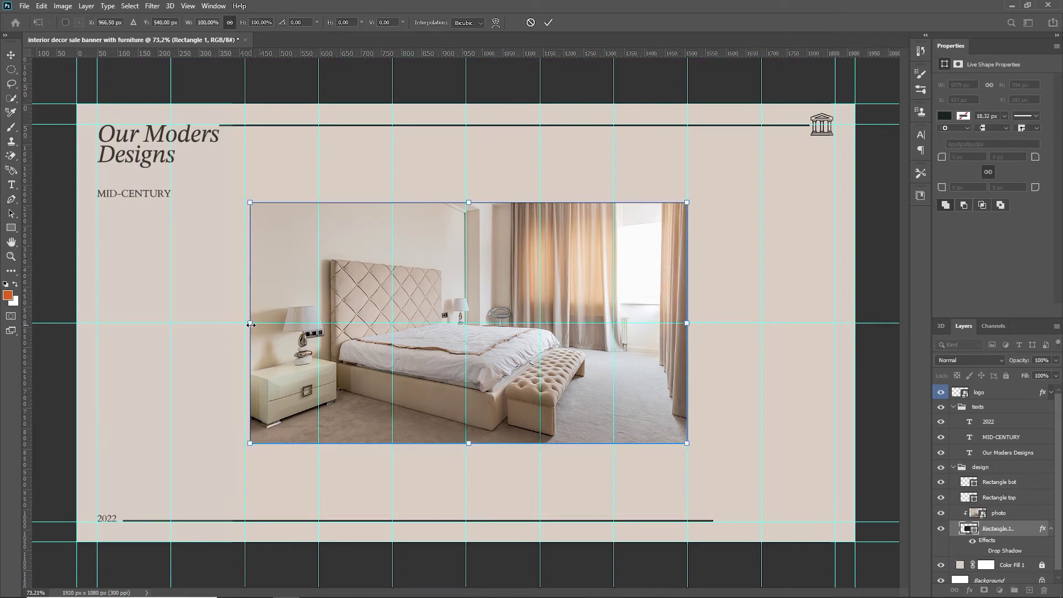
left_click_drag(251, 325, 245, 324)
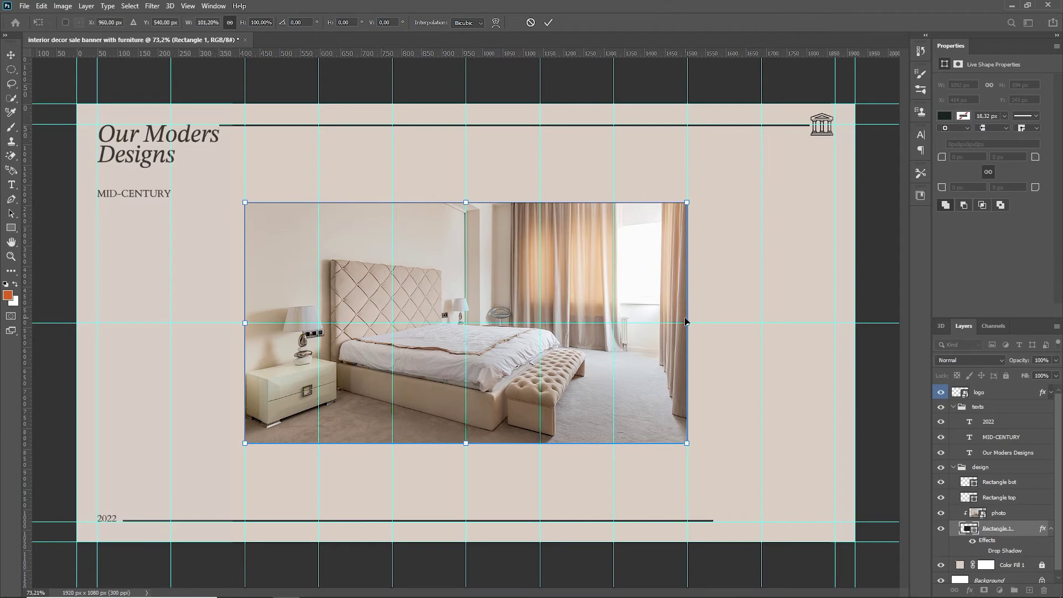
left_click(548, 22)
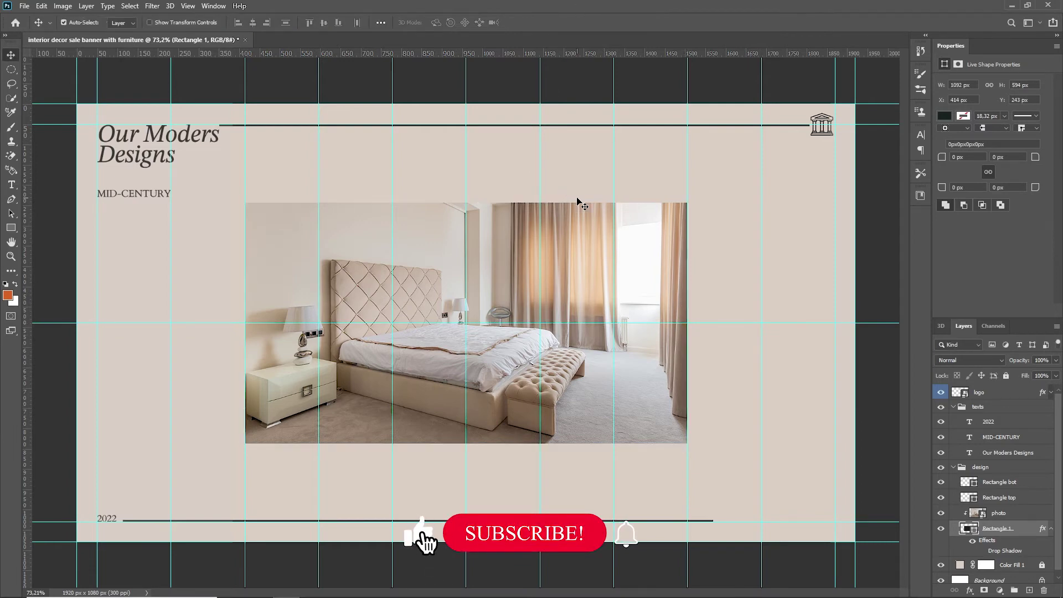
- Draw a paragraph text box of placeholder text right of the photo
left_click_drag(108, 518, 744, 364)
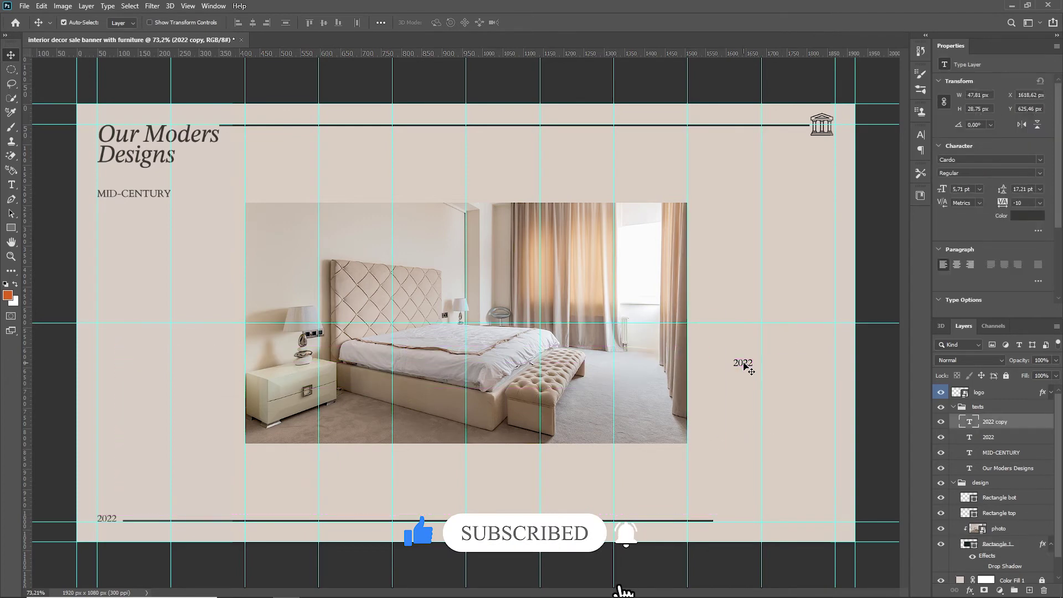
key("ctrl+z")
key("t")
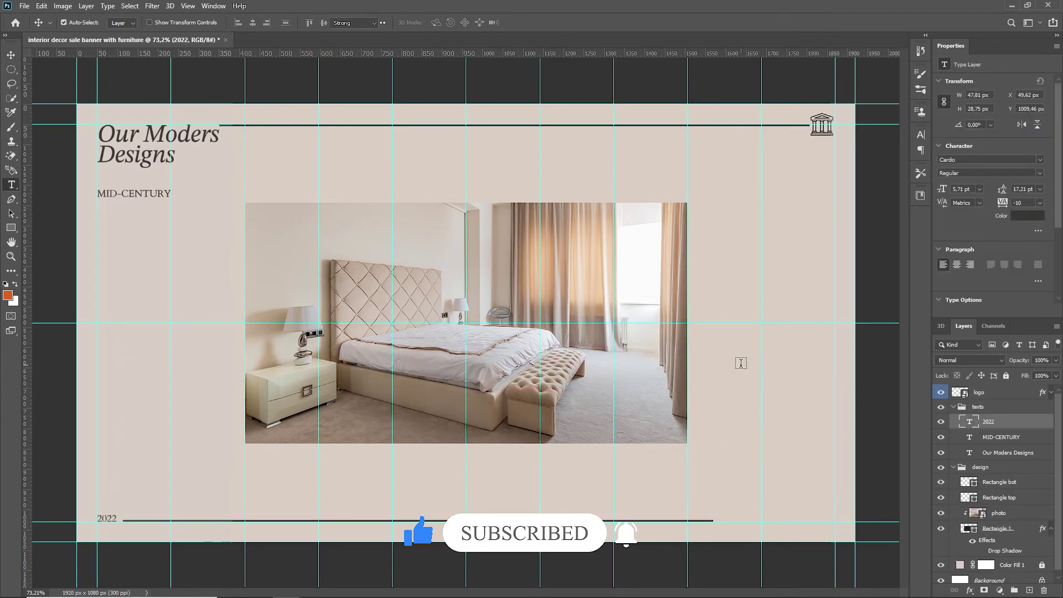
left_click_drag(700, 363, 839, 447)
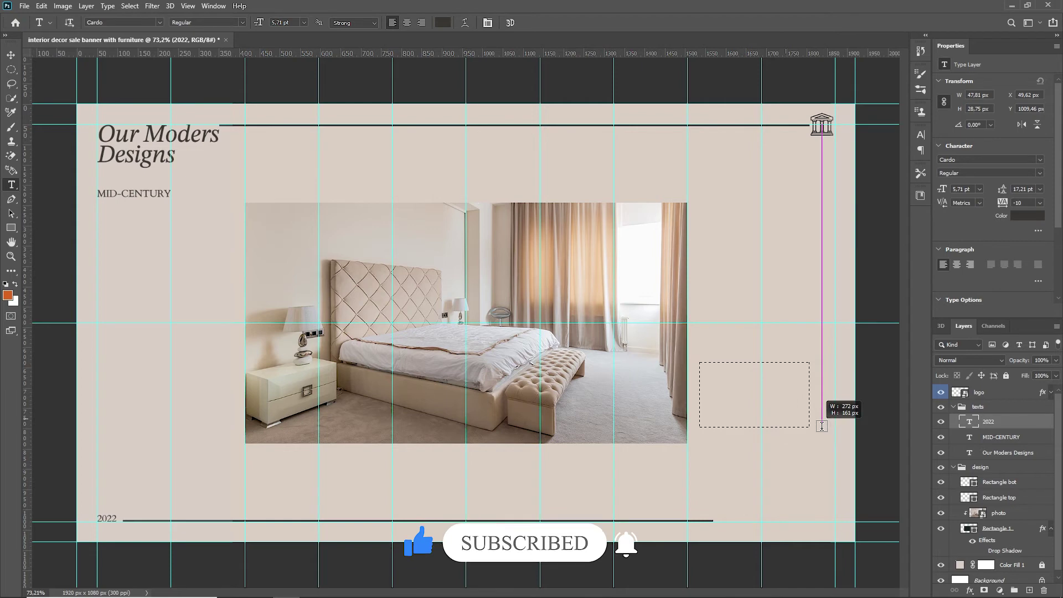
key("Escape")
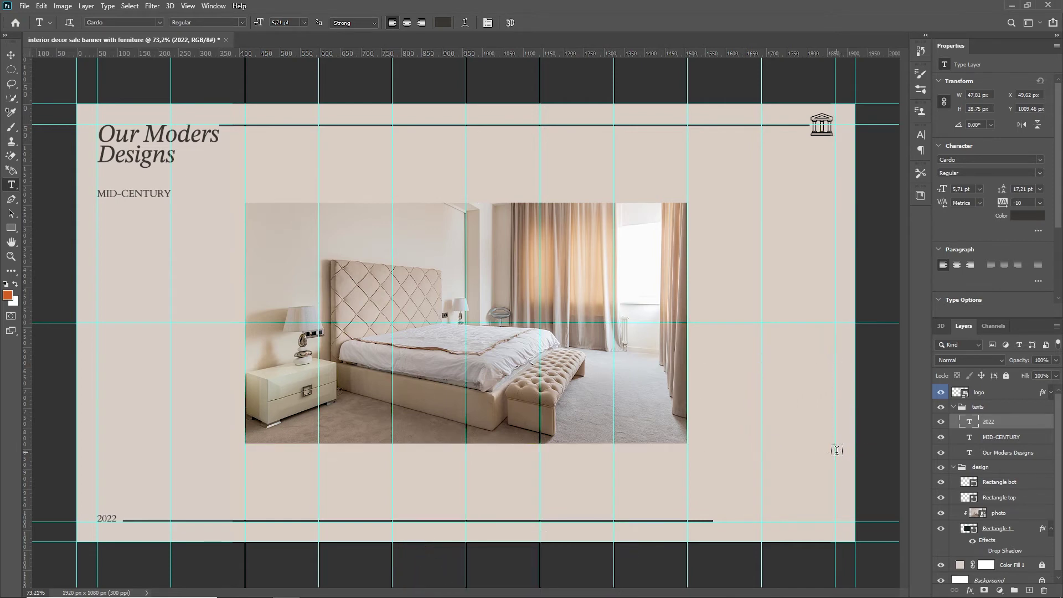
- Set the paragraph leading to 6.01 pt and move it level with the photo's bottom
left_click_drag(1003, 191, 999, 191)
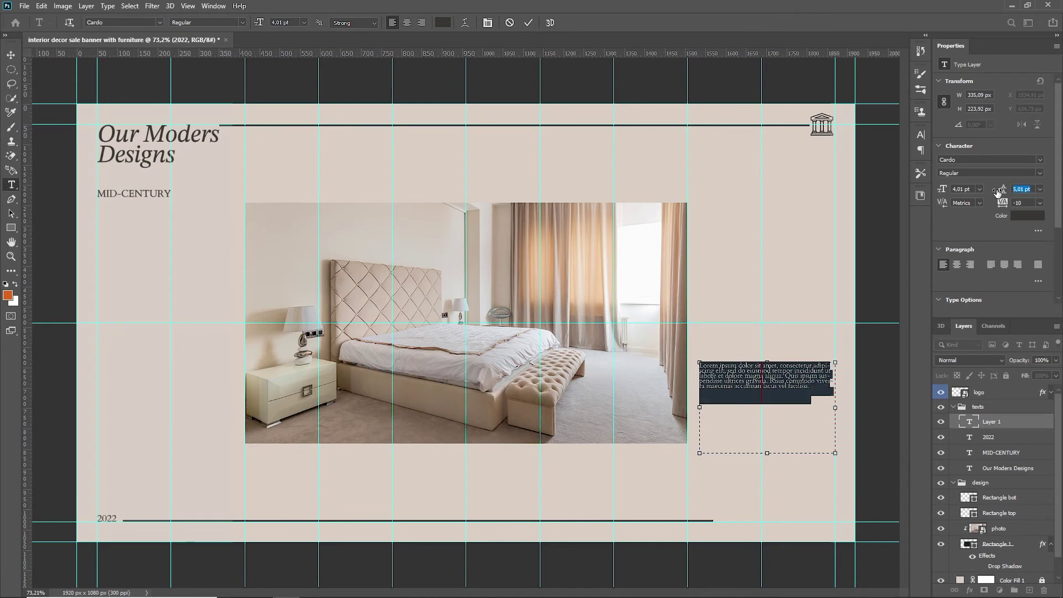
left_click_drag(997, 191, 999, 191)
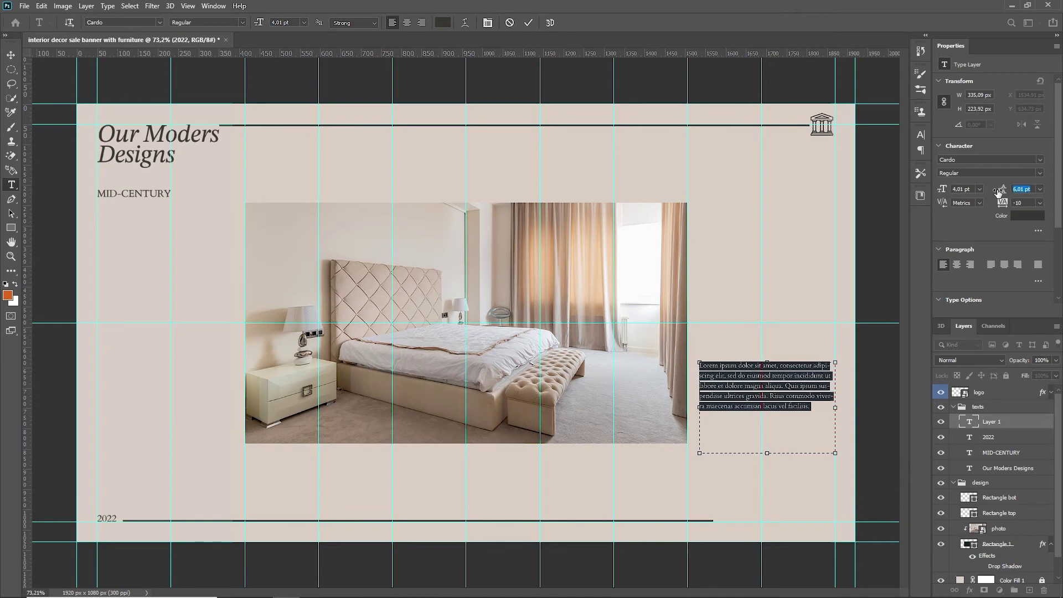
left_click(529, 22)
key("v")
left_click_drag(789, 374, 787, 408)
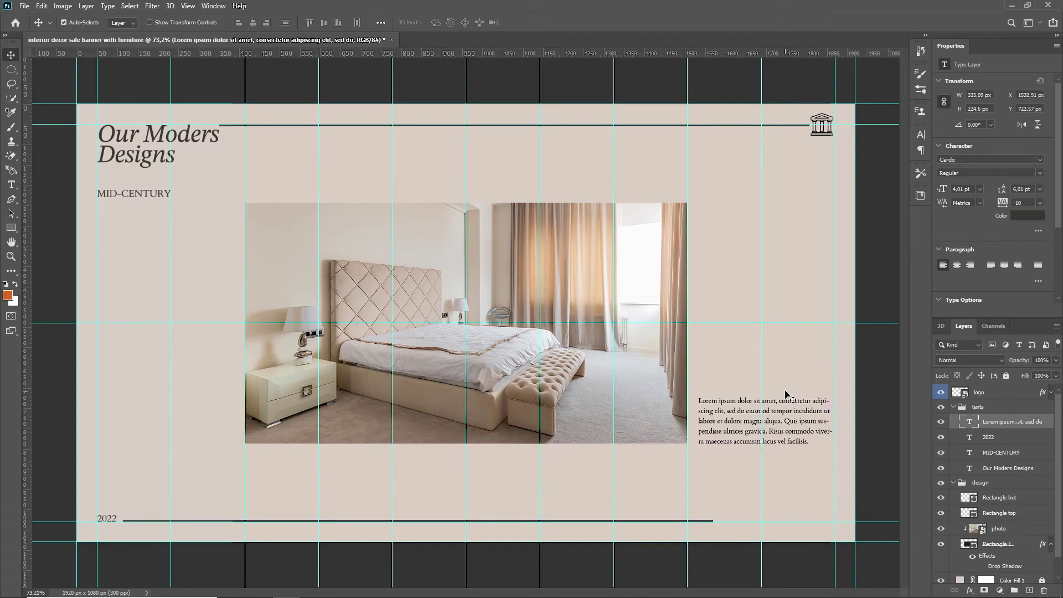
- Add a 'Minimalist Design' text box above the paragraph and set it to 7 pt
key("t")
left_click_drag(736, 338, 831, 374)
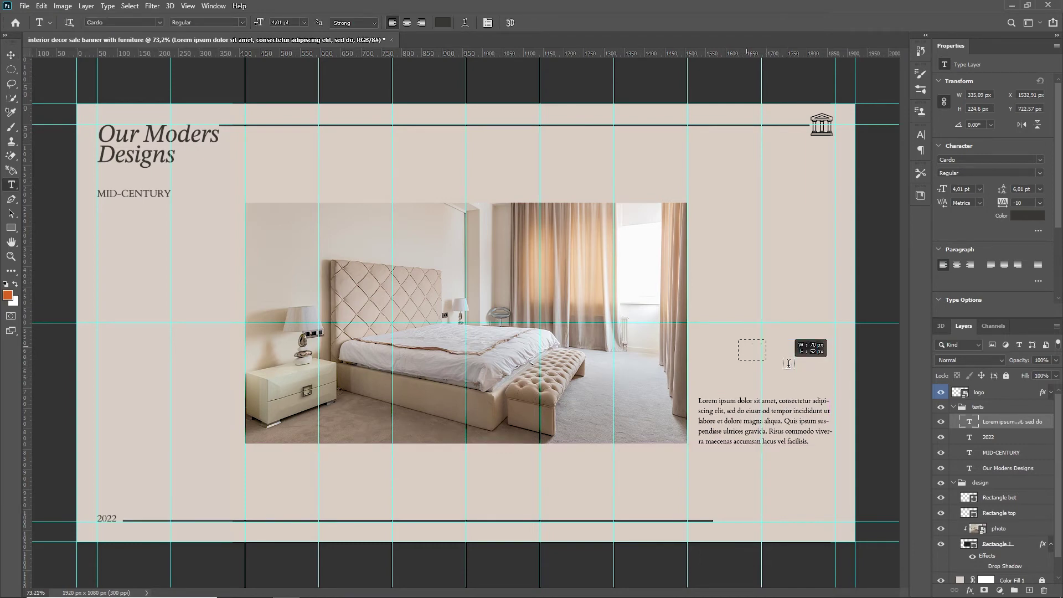
type("Minimalist Design")
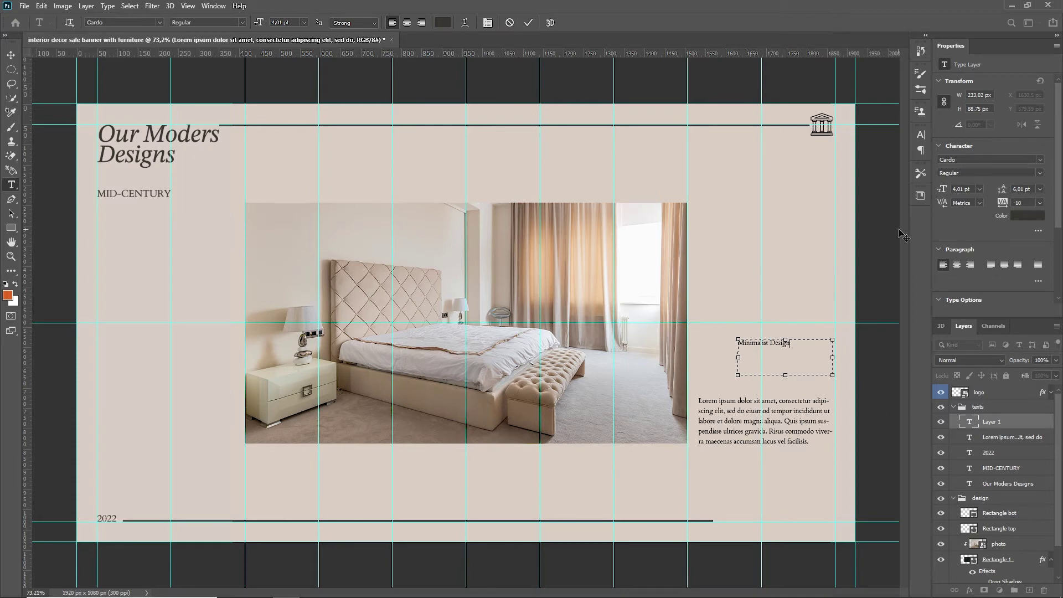
key("ctrl+Return")
left_click_drag(947, 191, 944, 190)
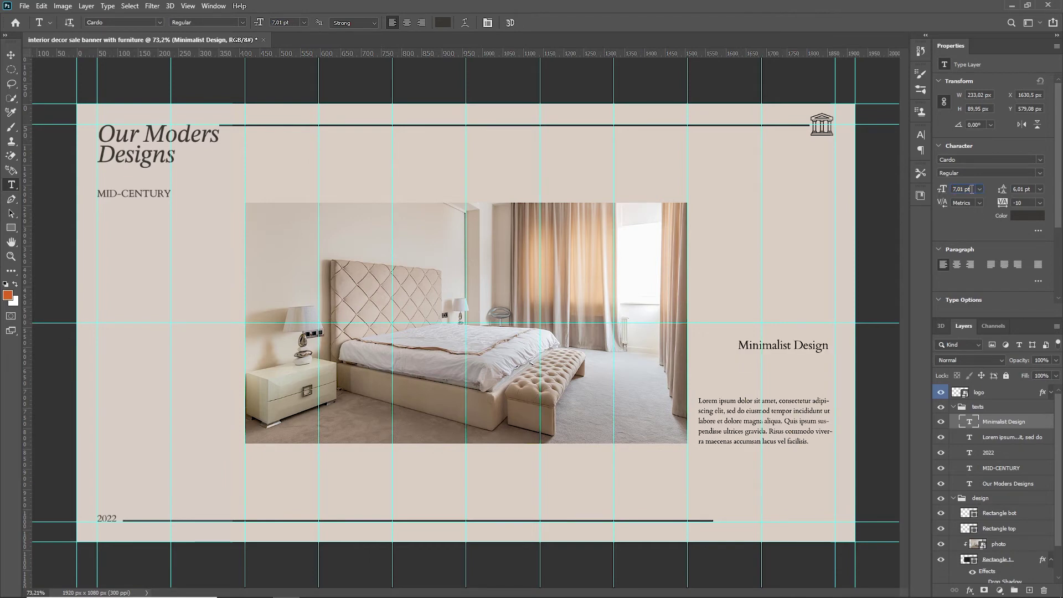
type("6")
left_click_drag(973, 189, 968, 190)
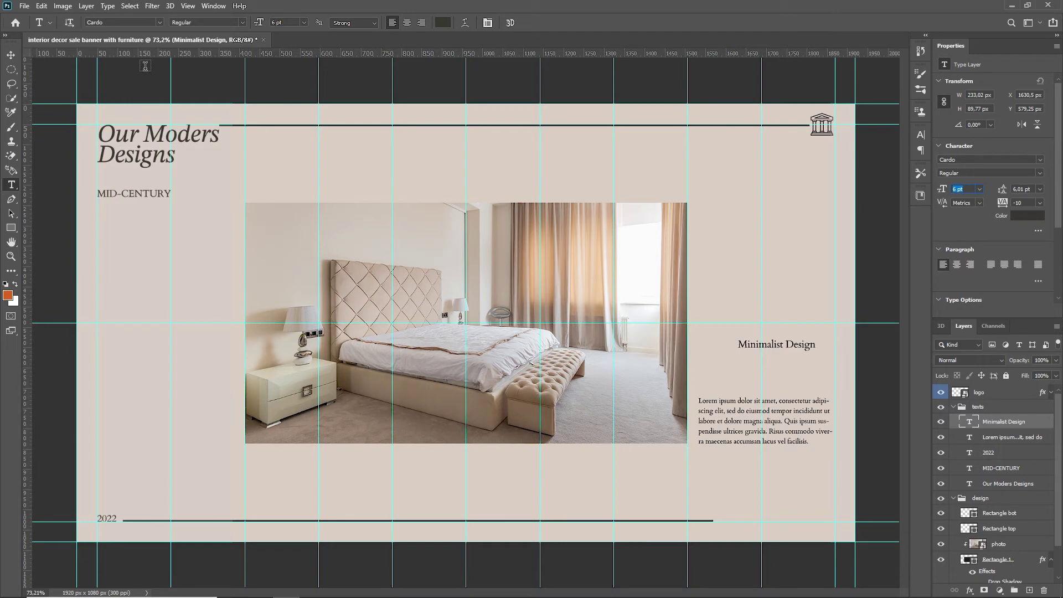
key("Up")
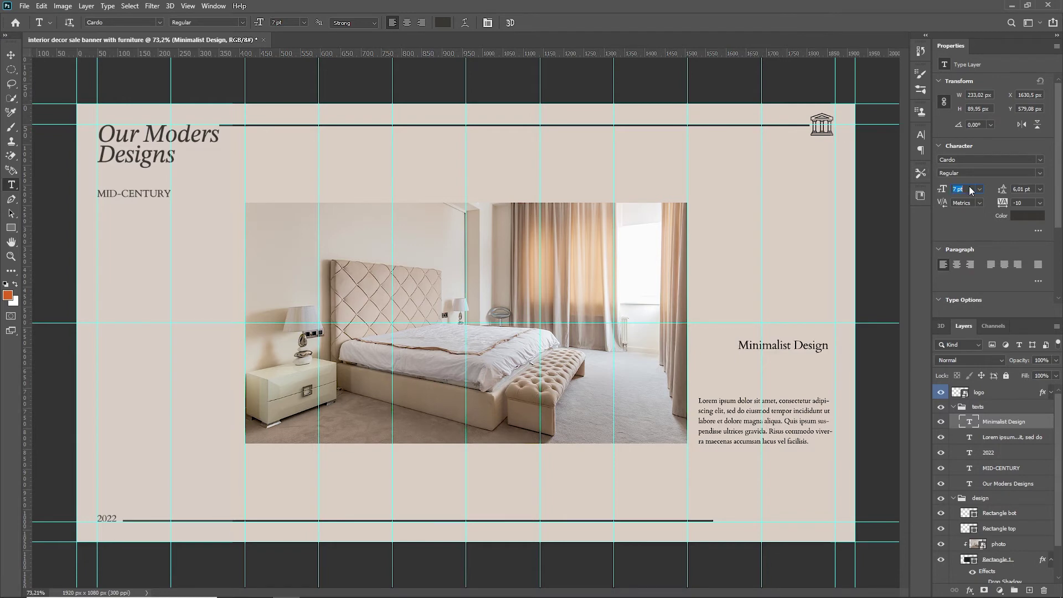
left_click(1039, 176)
left_click(11, 55)
- Move the Minimalist Design heading down so it sits above the paragraph's right edge
scroll(786, 360, "up", 5)
left_click_drag(826, 387, 452, 248)
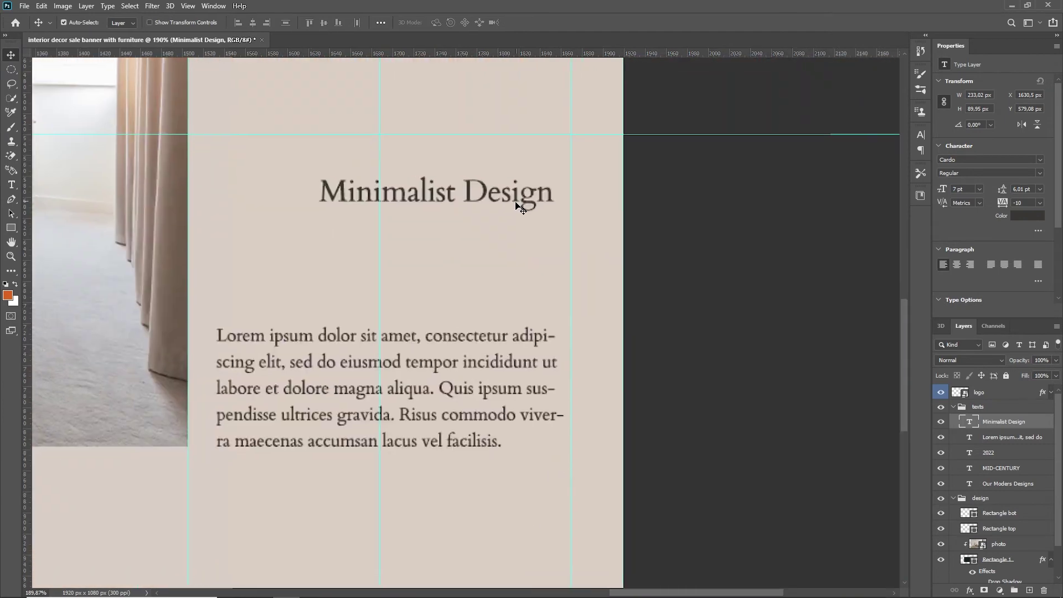
left_click_drag(531, 204, 522, 302)
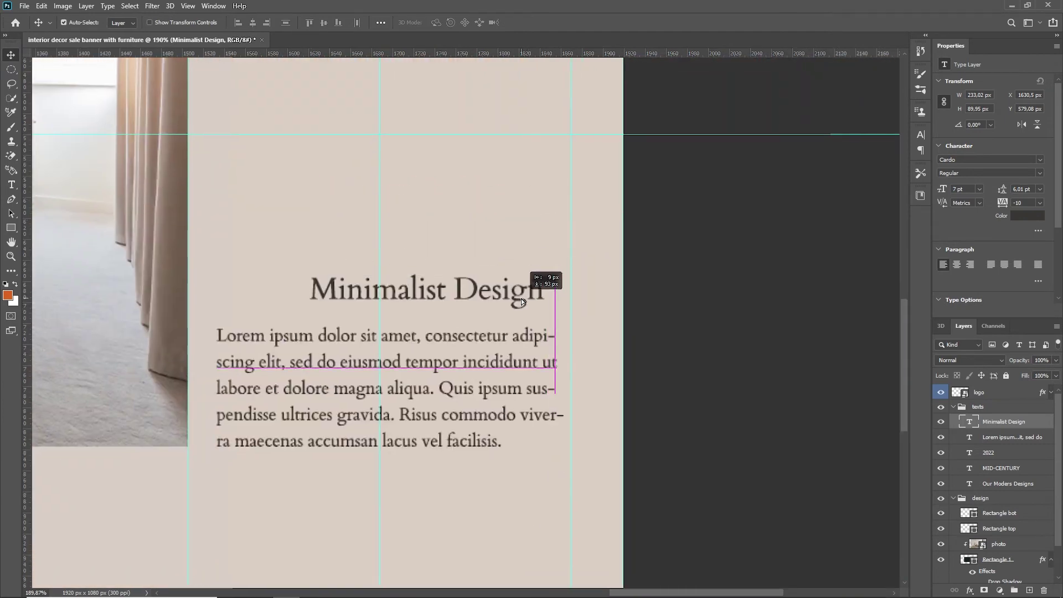
mouse_move(521, 302)
left_mouse_down()
mouse_move(520, 287)
mouse_move(550, 265)
left_mouse_up()
left_click_drag(541, 340, 536, 322)
- Right-align the paragraph and add line breaks before 'incididunt' and 'Risus'
key("t")
left_click(522, 321)
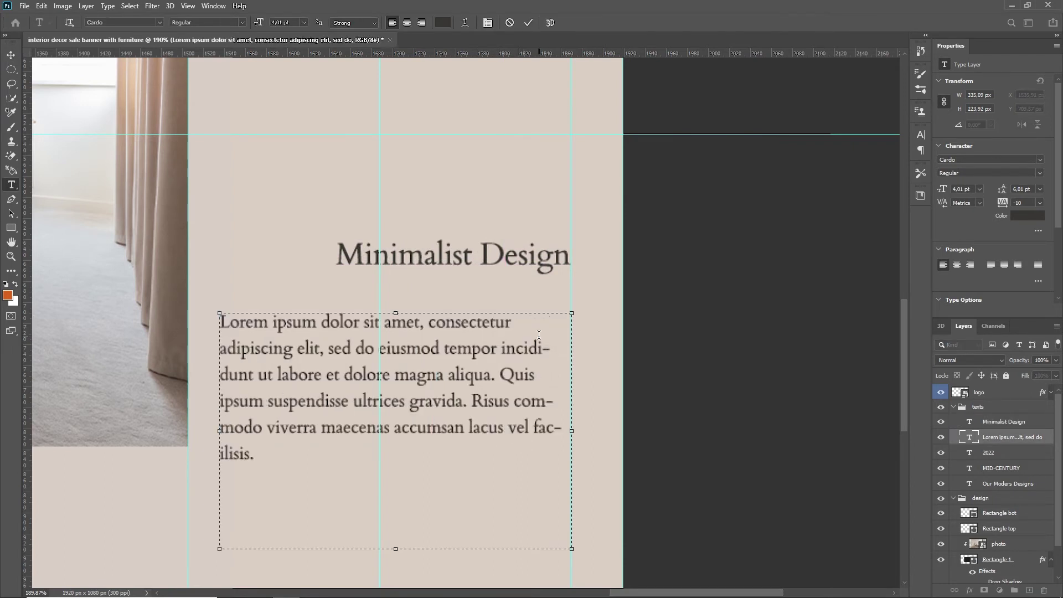
key("Return")
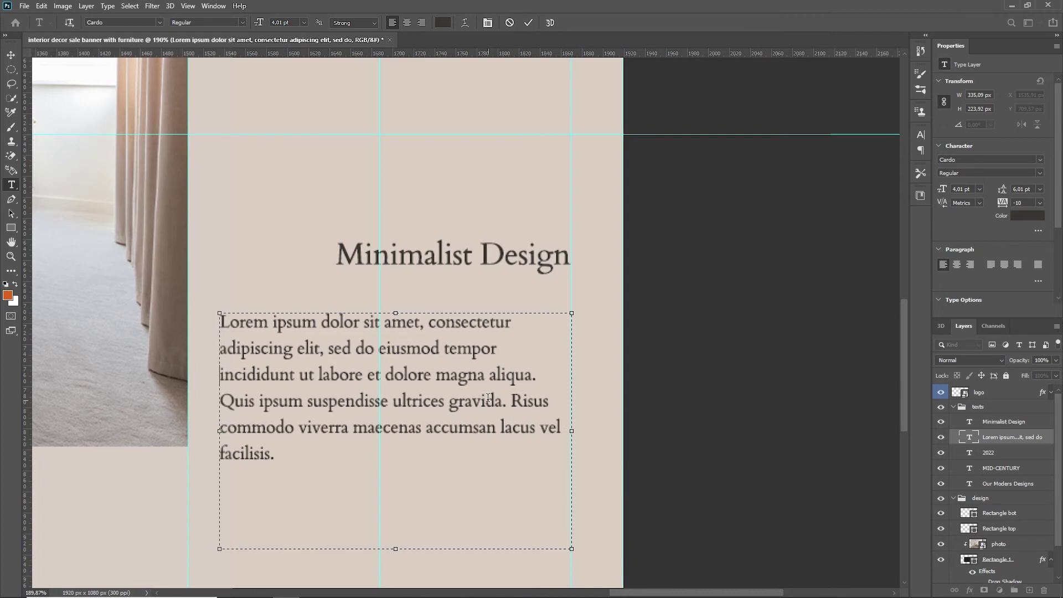
key("ctrl+a")
left_click(423, 23)
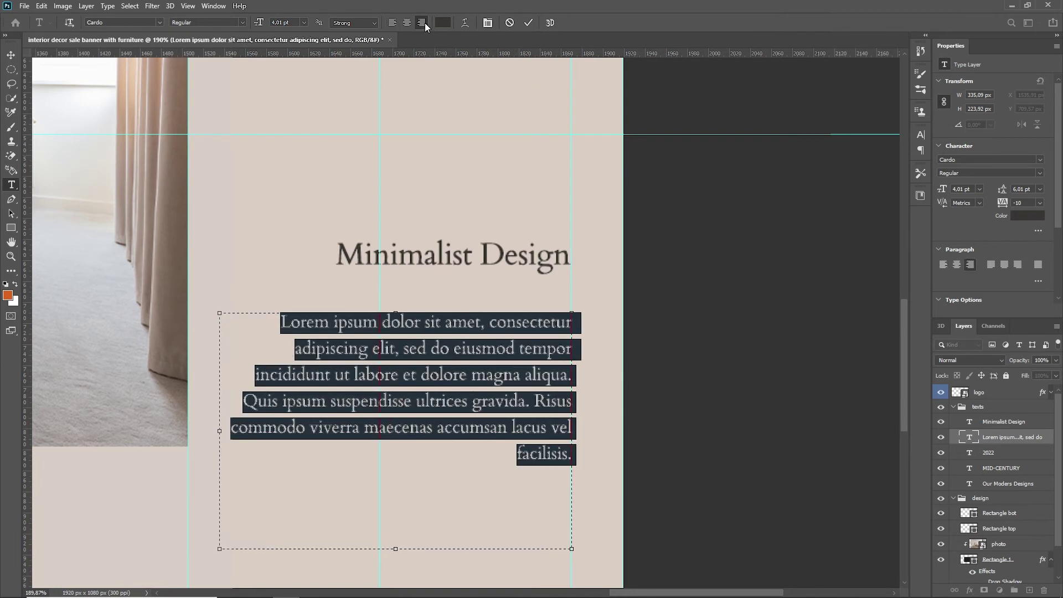
left_click(550, 394)
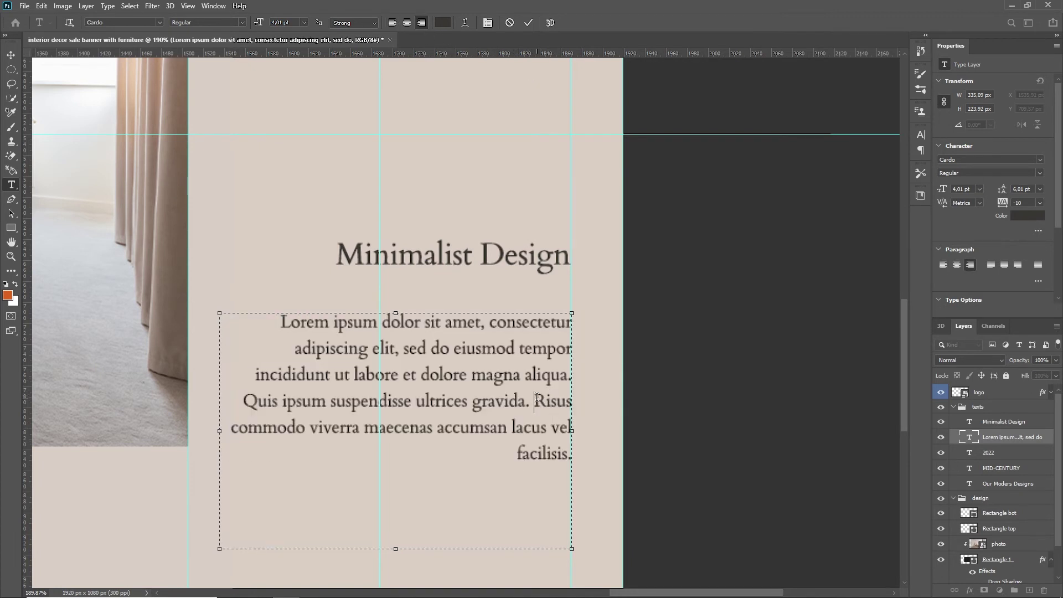
key("Return")
- Commit the paragraph edits and move the paragraph up, tucked under the heading
left_click(529, 23)
key("v")
left_click_drag(544, 323, 544, 310)
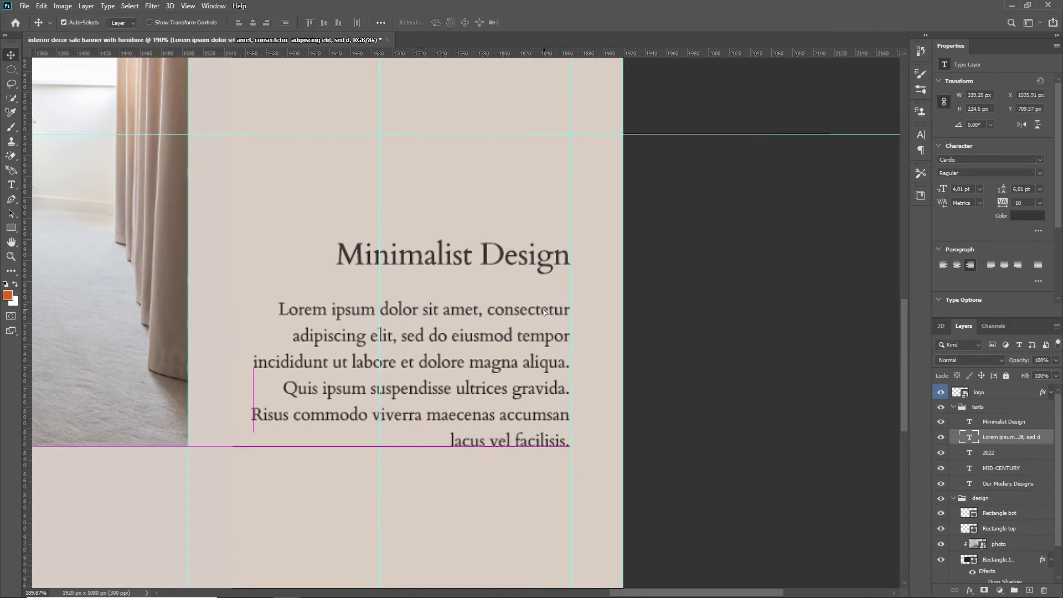
key("ctrl+0")
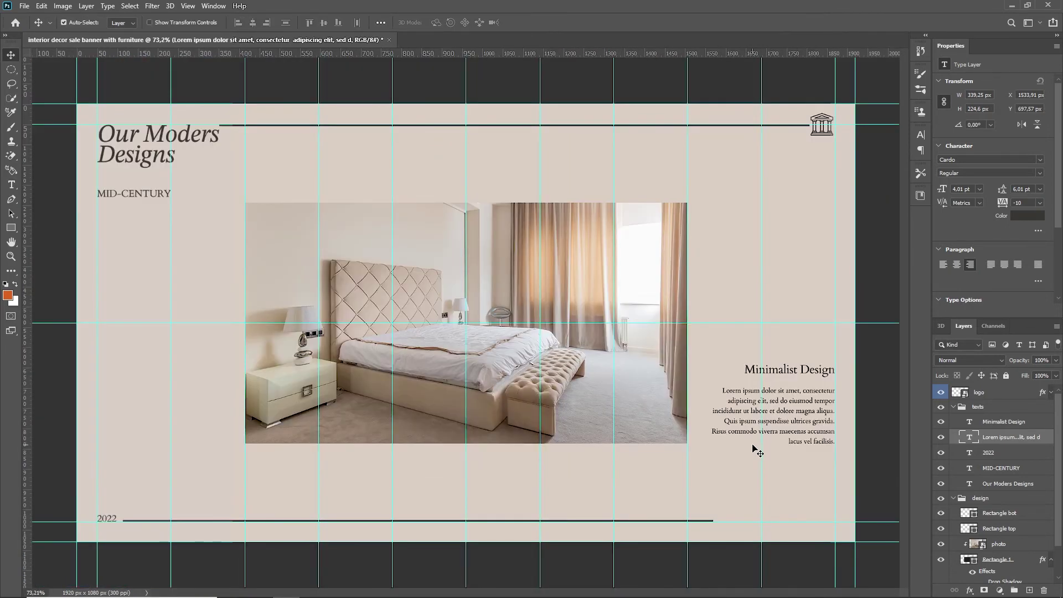
scroll(788, 495, "up", 3)
- Duplicate the heading below the paragraph and retype it as 'Mind-Century Interior Design'
scroll(797, 509, "up", 2)
scroll(563, 437, "up", 1)
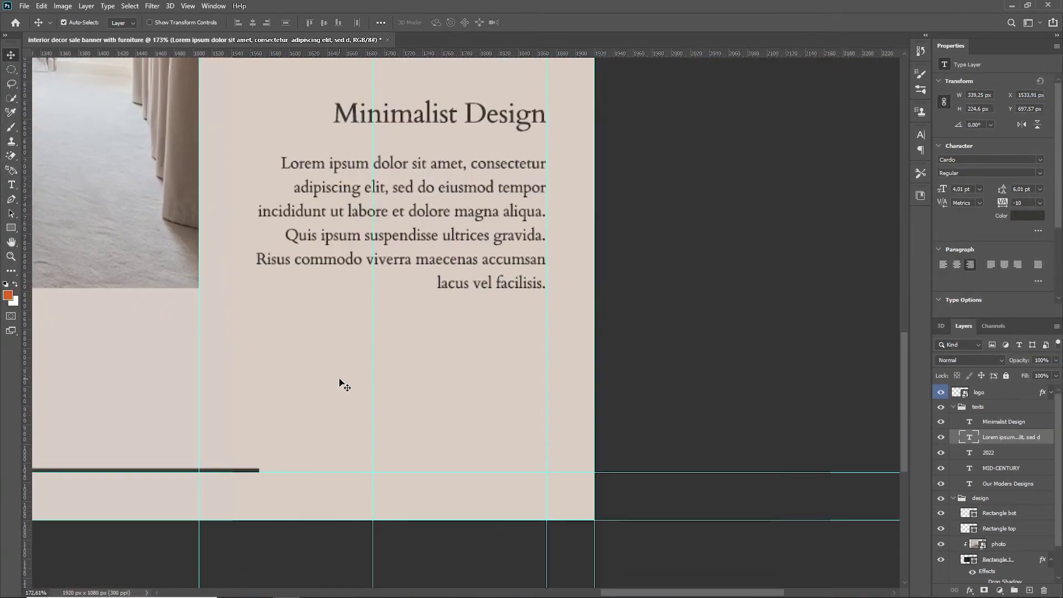
left_click_drag(496, 122, 494, 339, "alt")
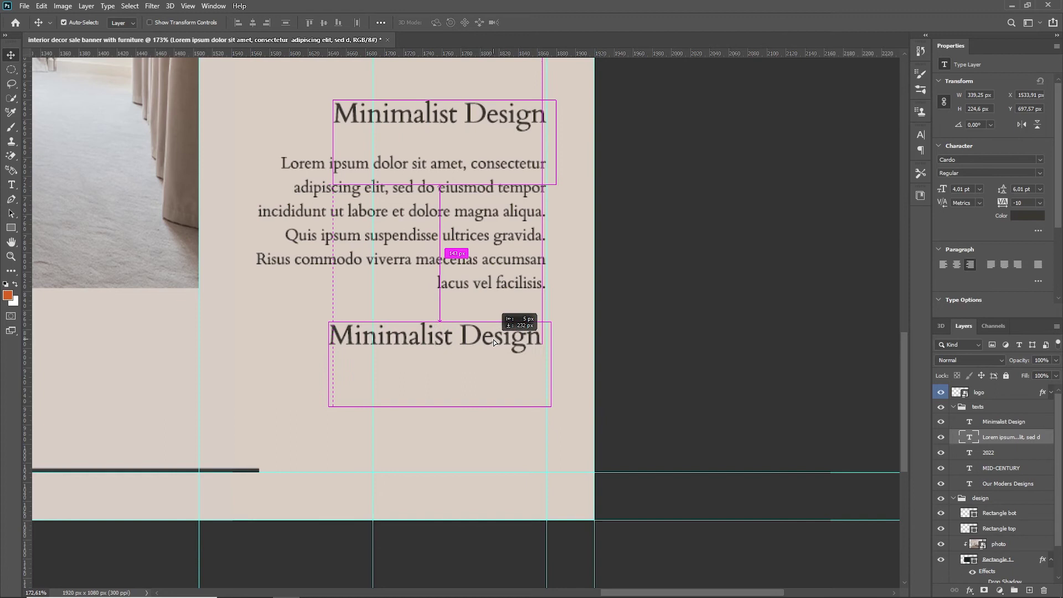
key("t")
triple_click(492, 333)
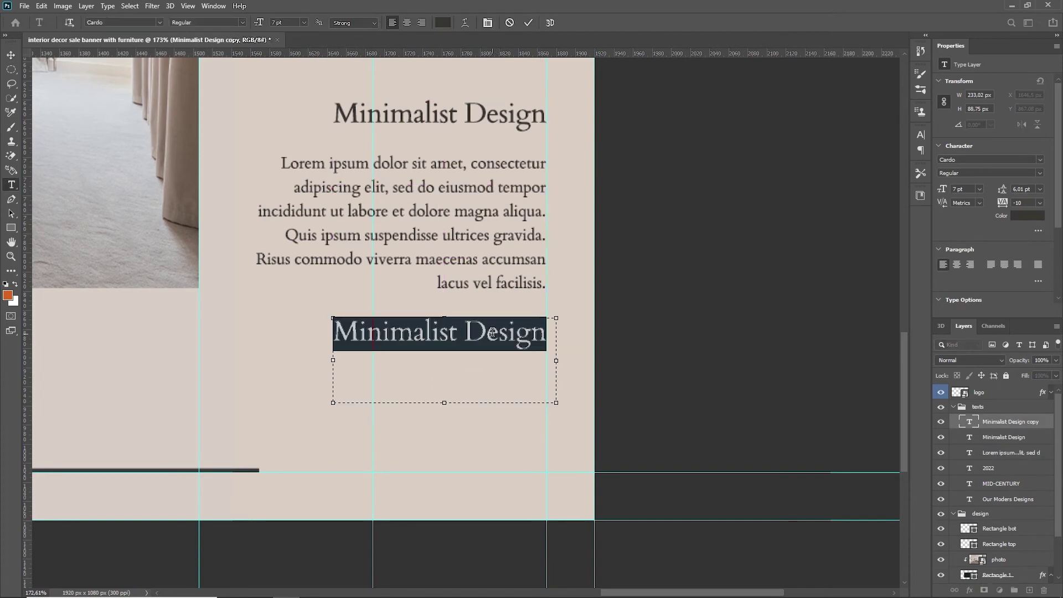
type("Mind")
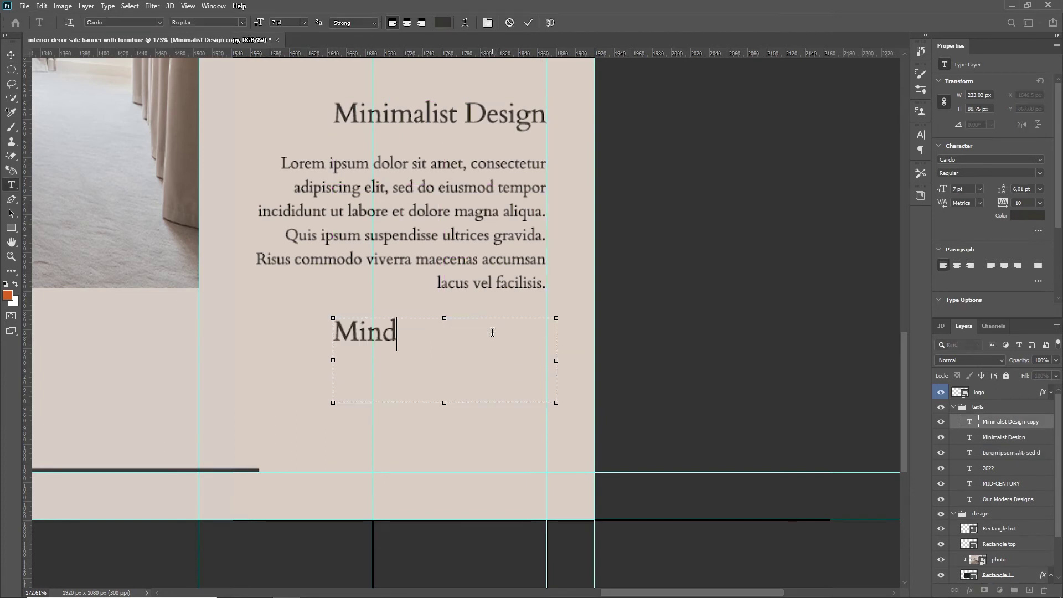
type("-")
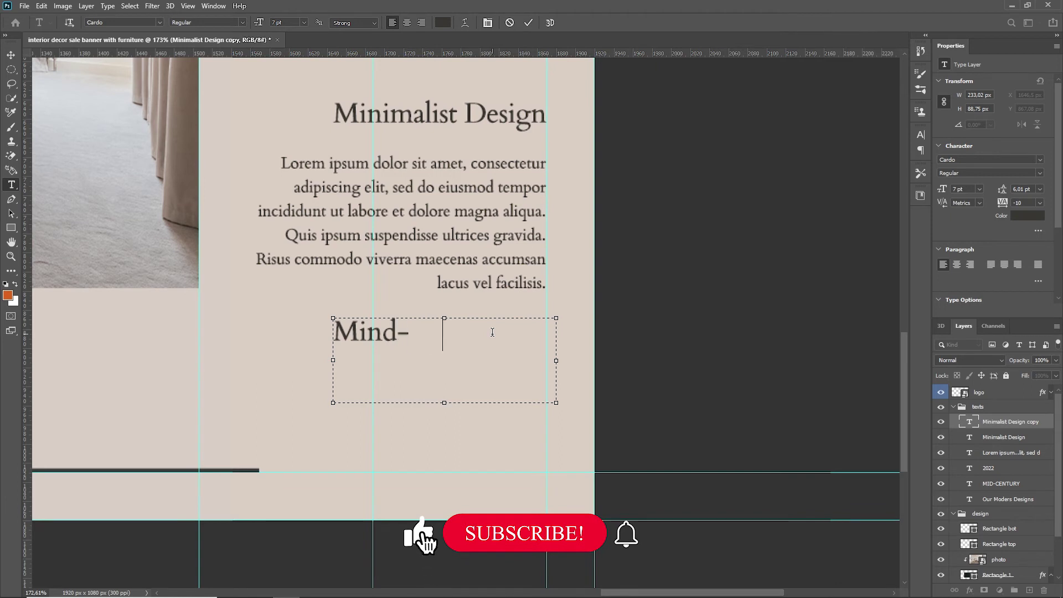
type("Cent")
type("yr")
key("BackSpace")
key("BackSpace")
type("ury Inter")
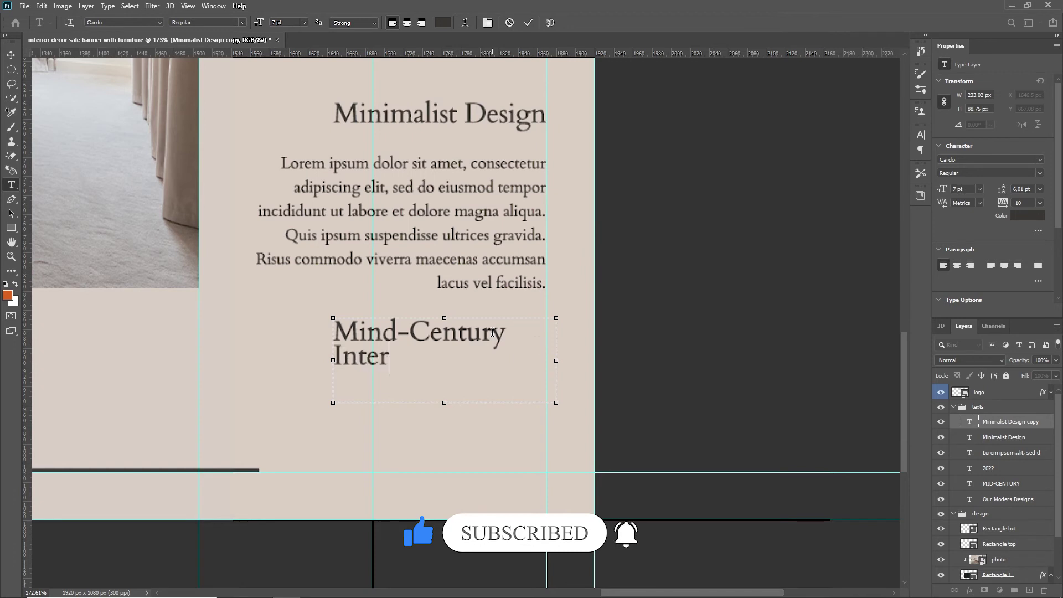
type("i")
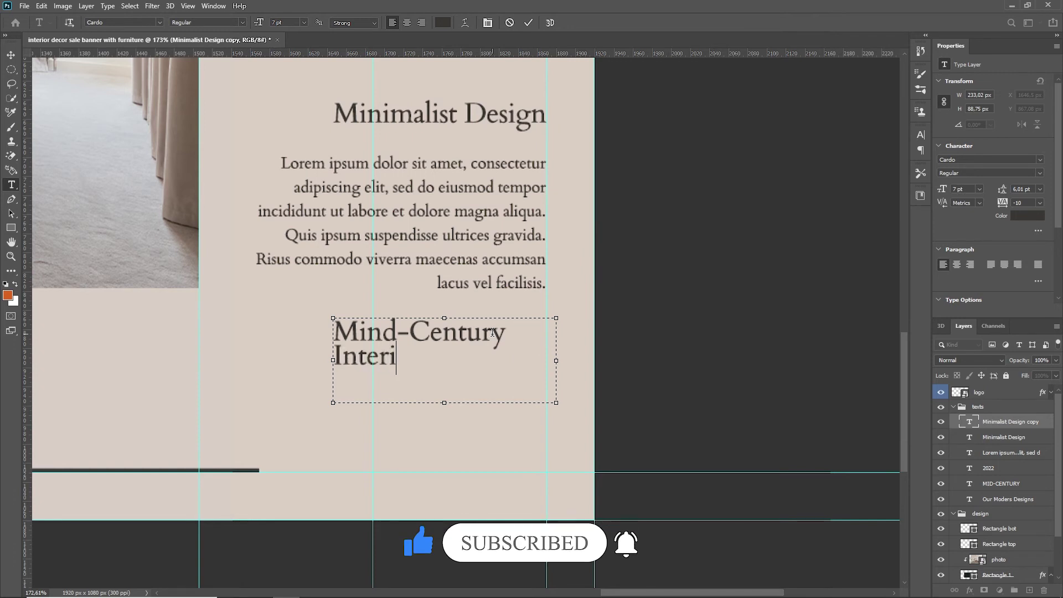
type("or Design")
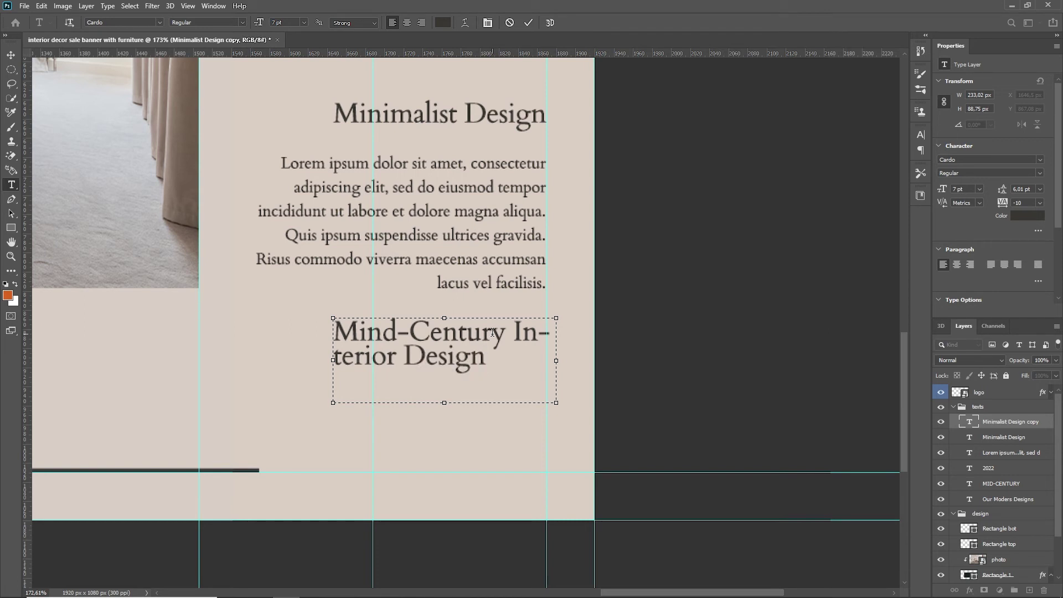
- Widen the new heading's text box so 'Mind-Century Interior Design' fits on one line
left_click_drag(333, 361, 199, 371)
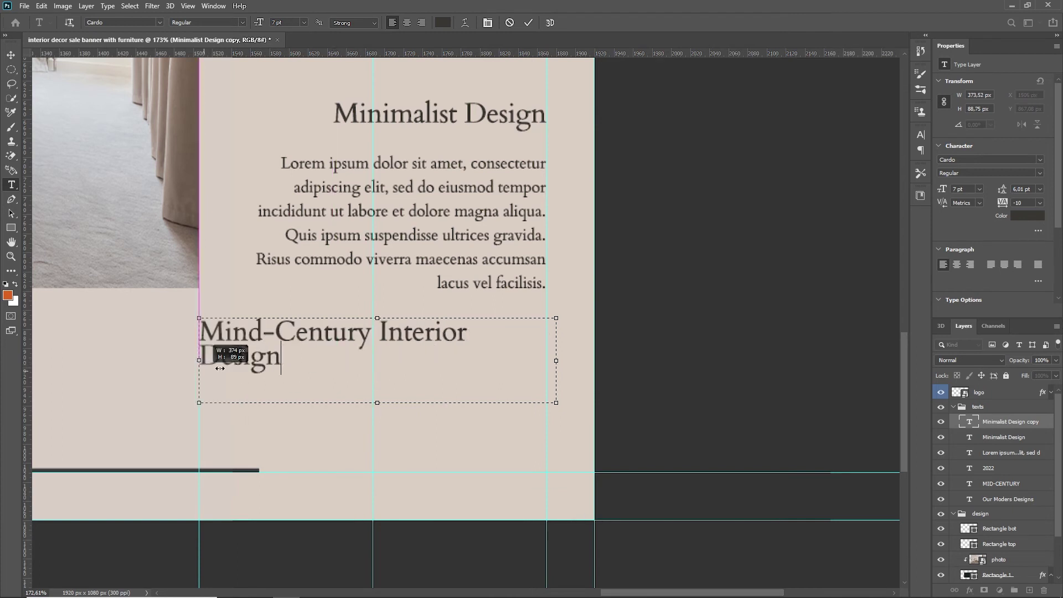
key("Delete")
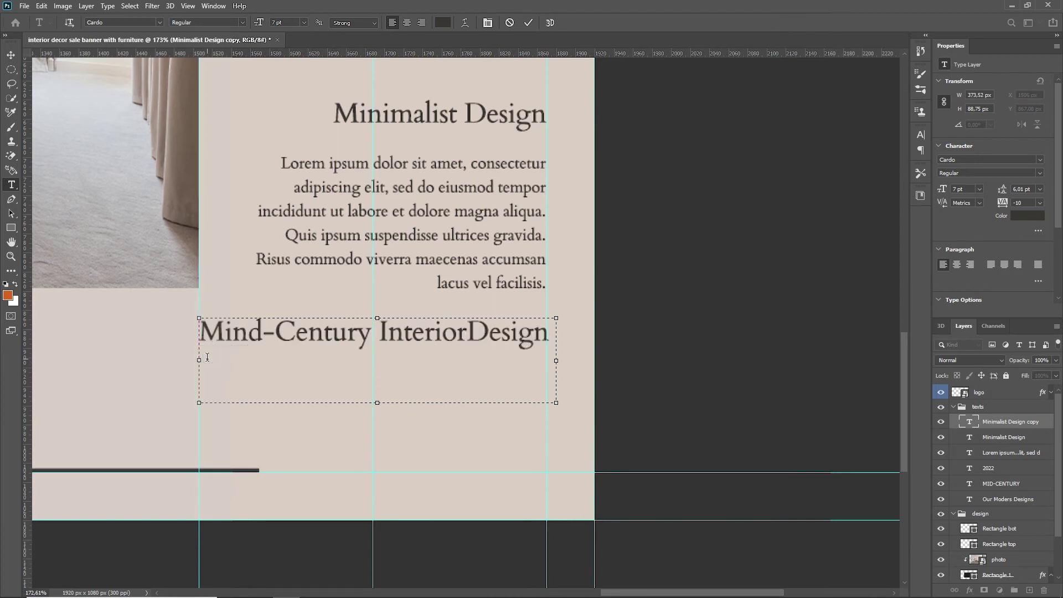
left_click_drag(564, 356, 579, 360)
left_click(529, 23)
key("v")
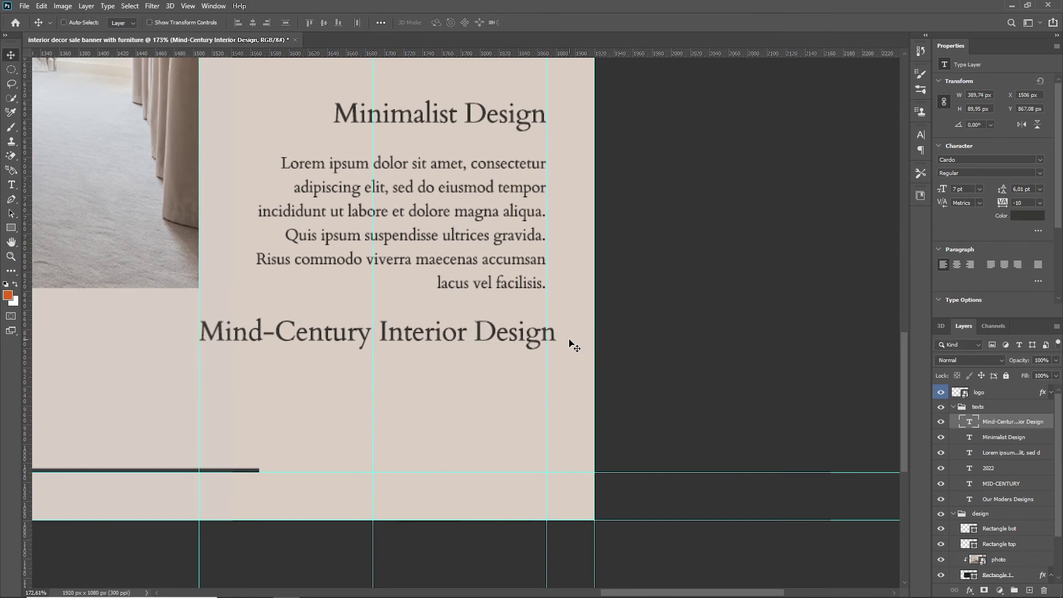
- Scale the new heading down slightly and align its right edge with the paragraph
key("ctrl+t")
left_click_drag(570, 360, 559, 361)
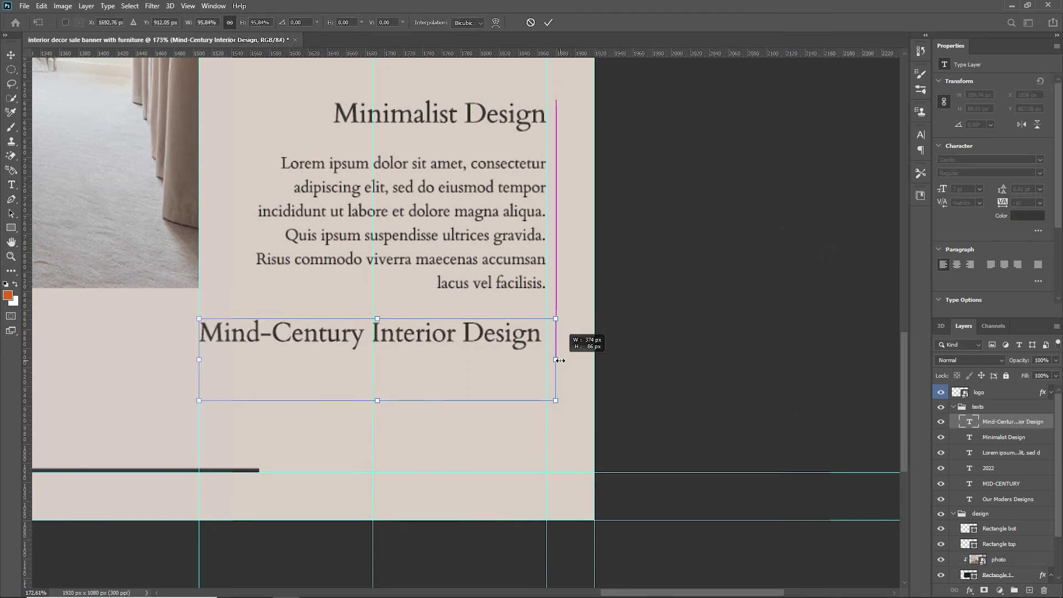
left_click(548, 24)
left_click_drag(441, 335, 446, 344)
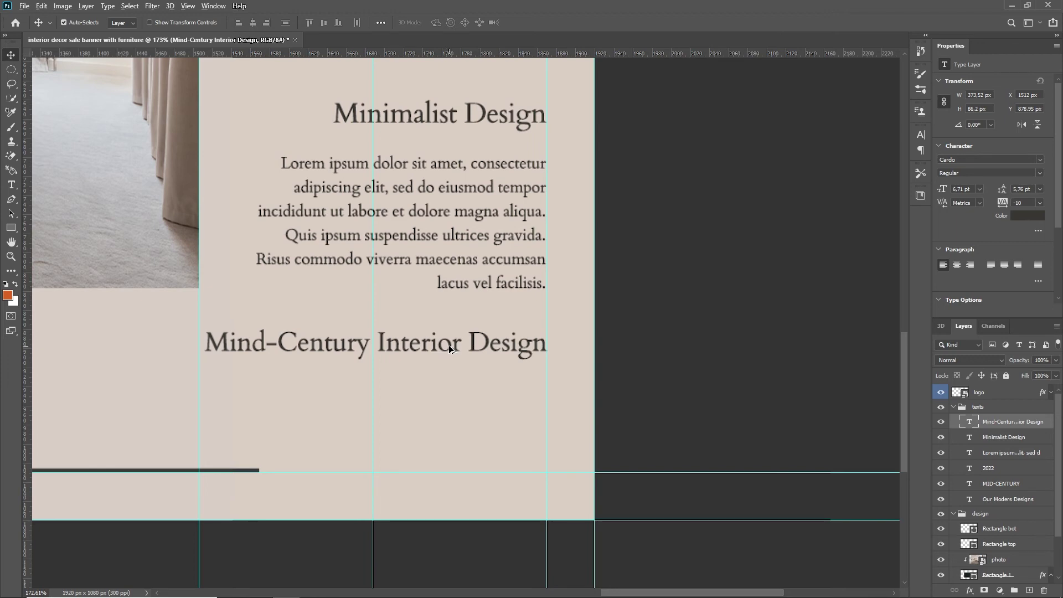
key("ctrl+0")
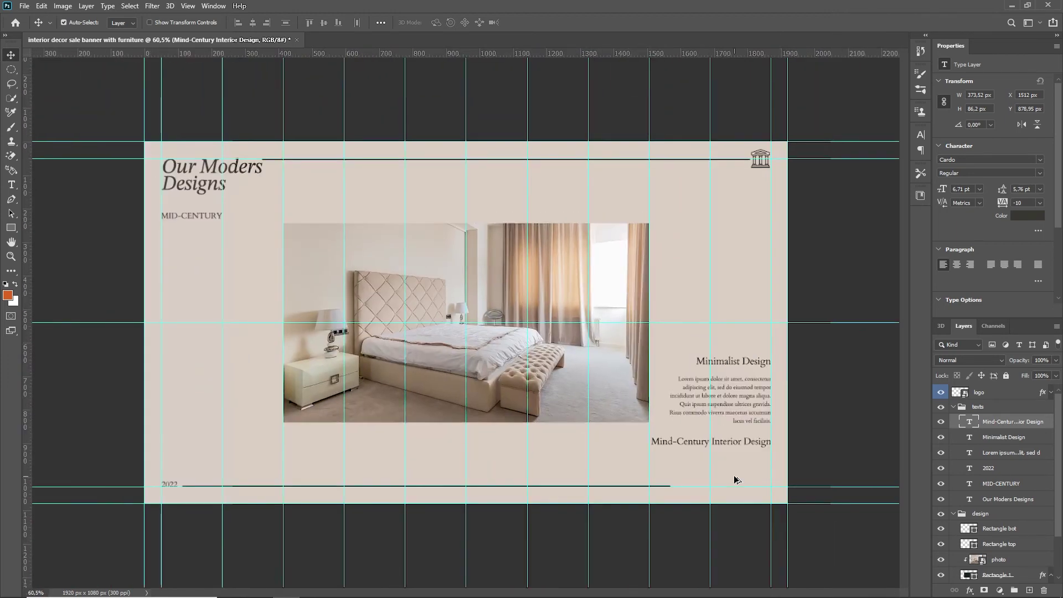
- Duplicate the Mind-Century heading lower down and retype it as 'Neo Graphics Learn Banner Design'
scroll(736, 480, "up", 5)
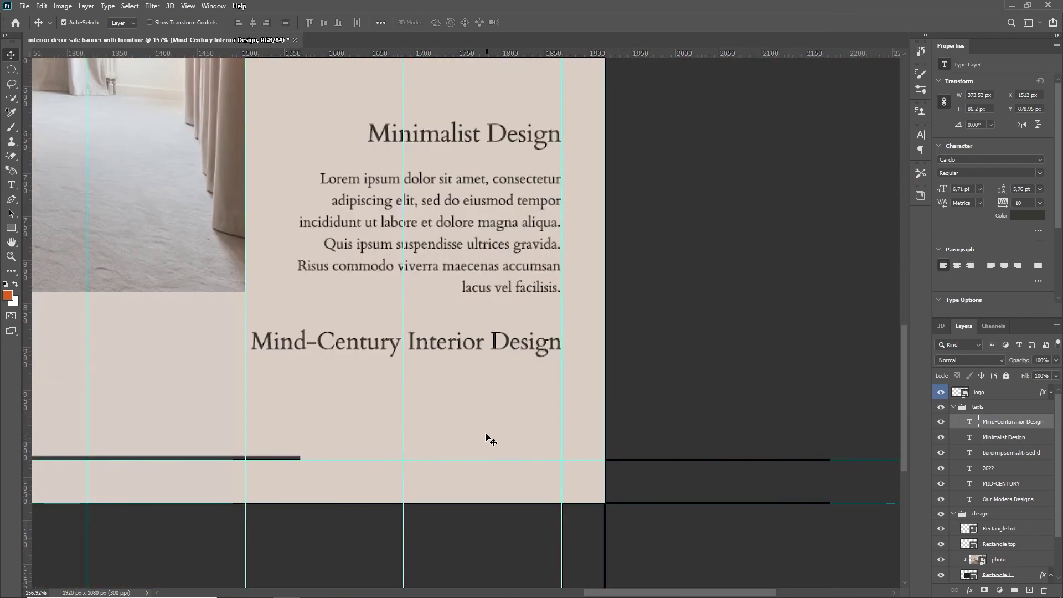
scroll(482, 438, "up", 1)
scroll(493, 451, "up", 1)
scroll(493, 408, "up", 1)
left_click_drag(403, 229, 399, 360)
double_click(399, 355)
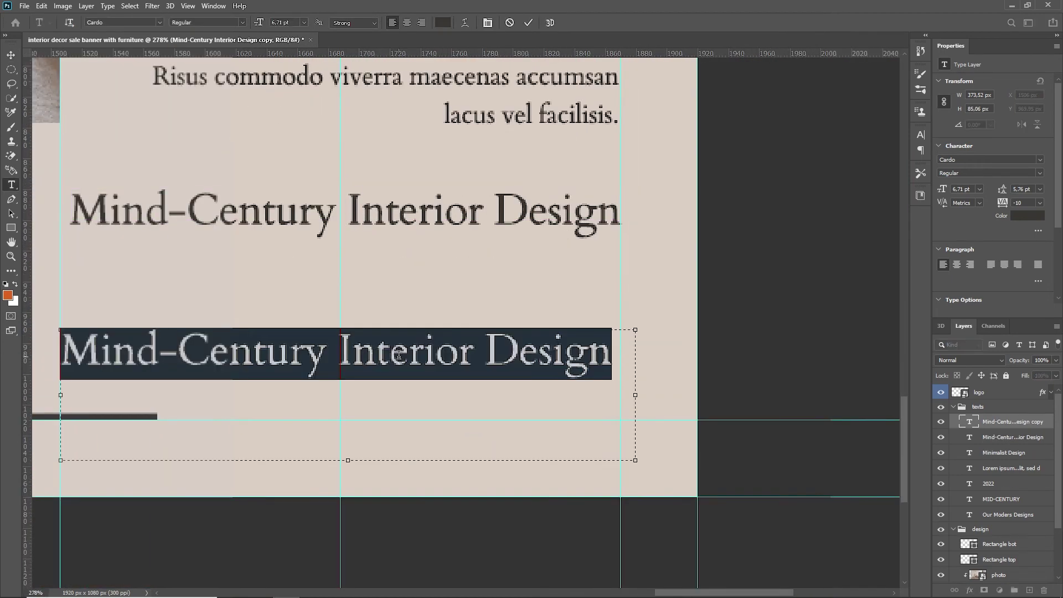
type("Neo Graphics D")
key("BackSpace")
type("L")
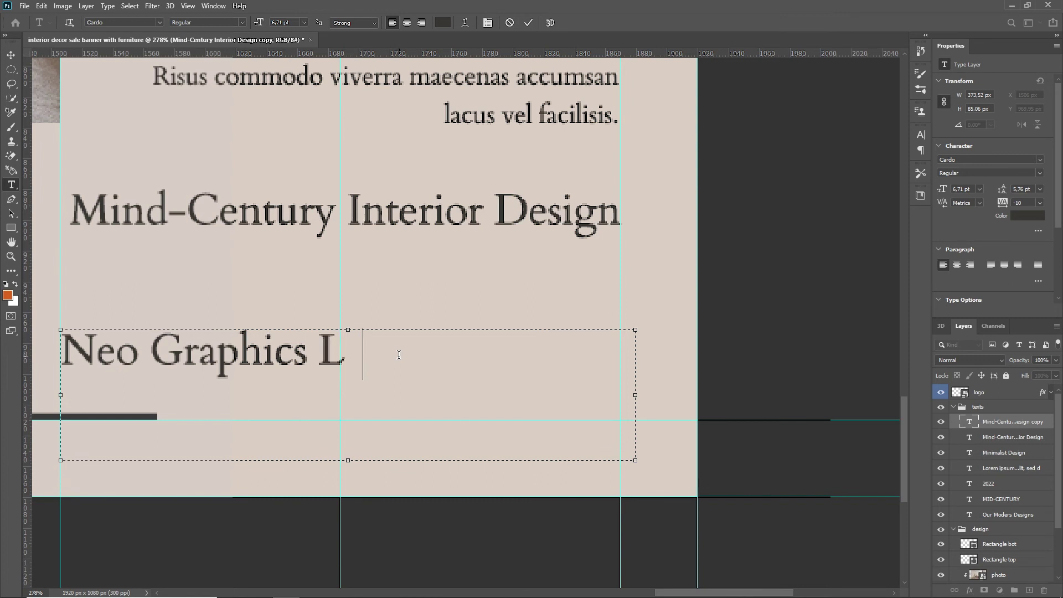
type("earn Banner Desig")
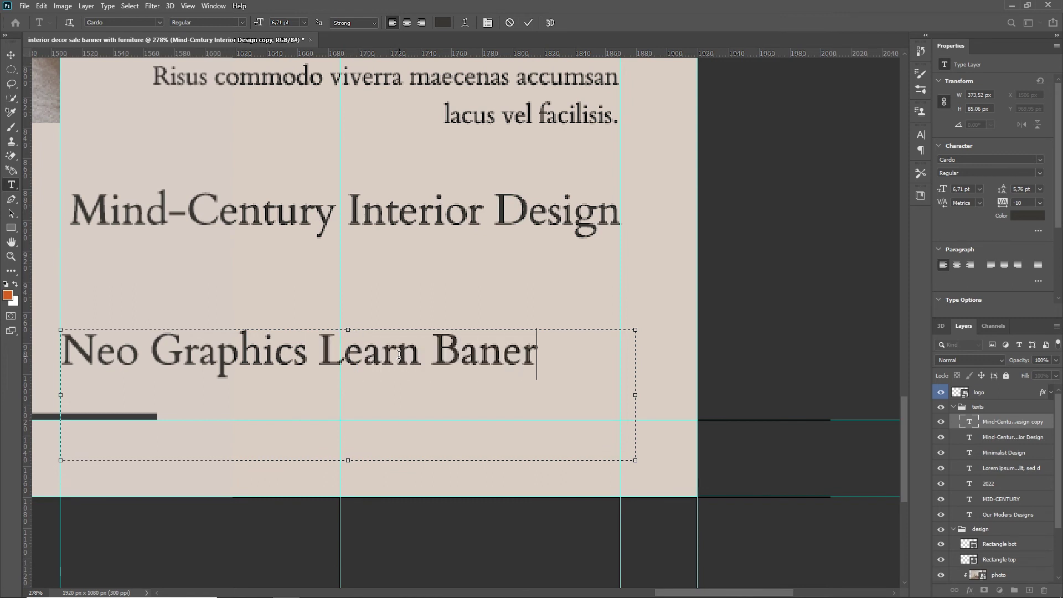
type("n")
key("Right")
key("Right")
type("Design")
- Reduce the credit line's font size to 5 pt and commit the text
key("ctrl+a")
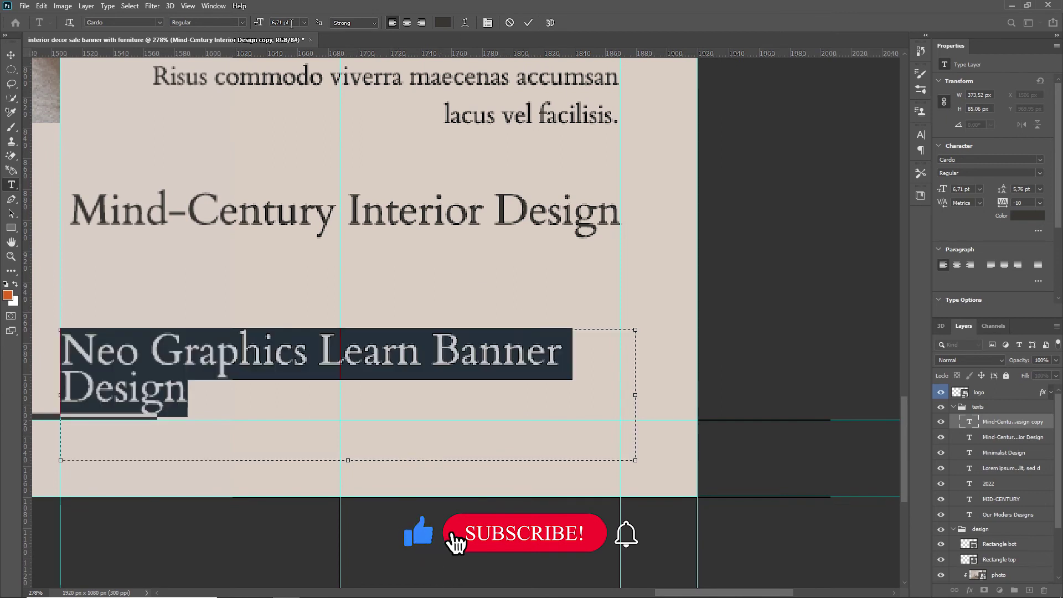
scroll(289, 23, "down", 1)
scroll(289, 24, "down", 1)
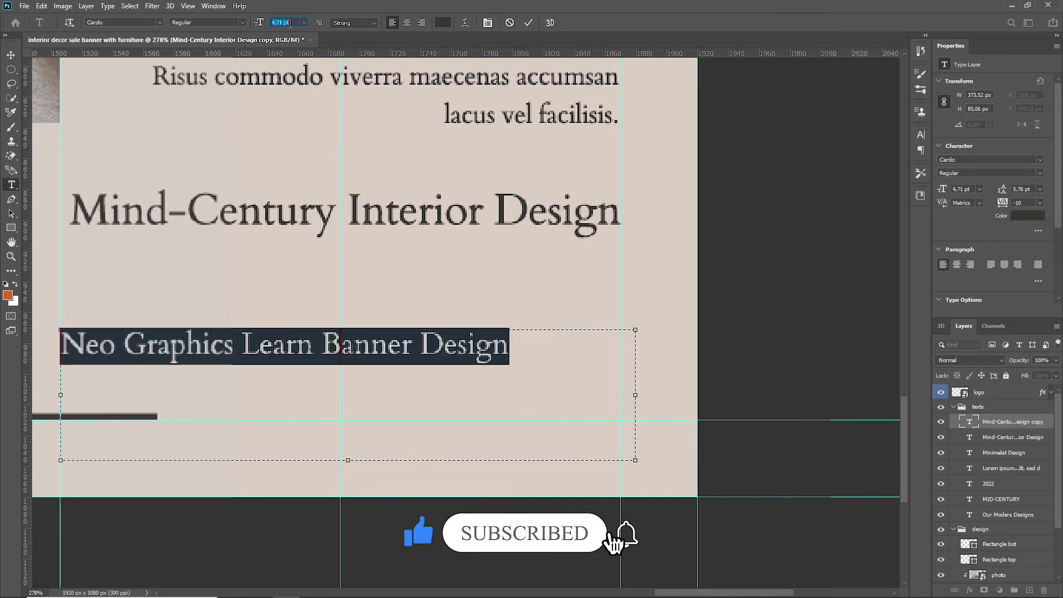
scroll(289, 23, "up", 1)
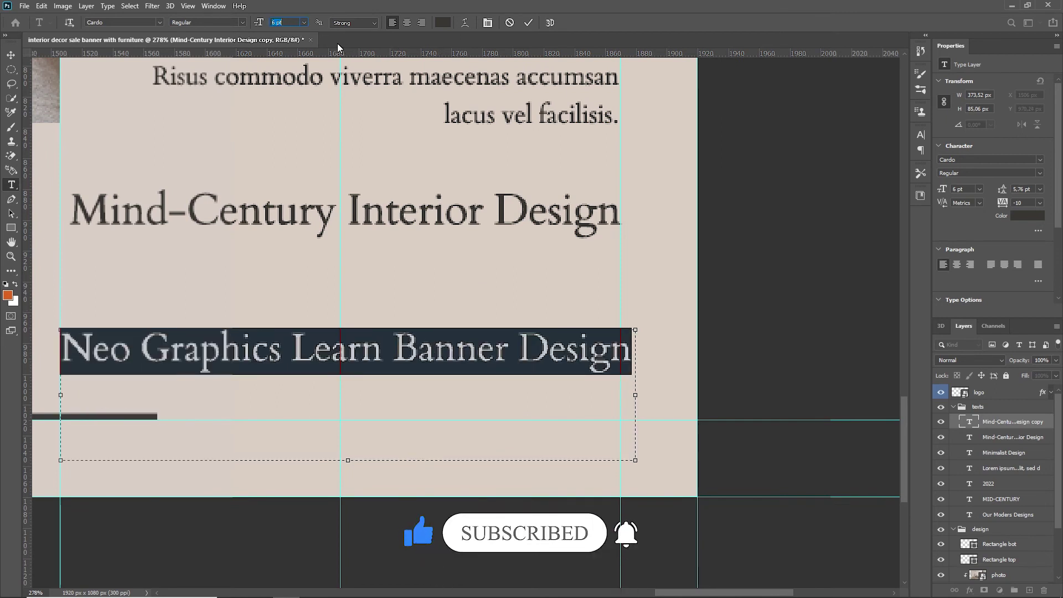
scroll(291, 23, "down", 1)
left_click(529, 22)
key("v")
- Move the credit line onto the bottom-right end of the lower line, scaled slightly smaller
mouse_move(264, 351)
left_mouse_down()
mouse_move(373, 416)
mouse_move(363, 414)
left_mouse_up()
key("ctrl+t")
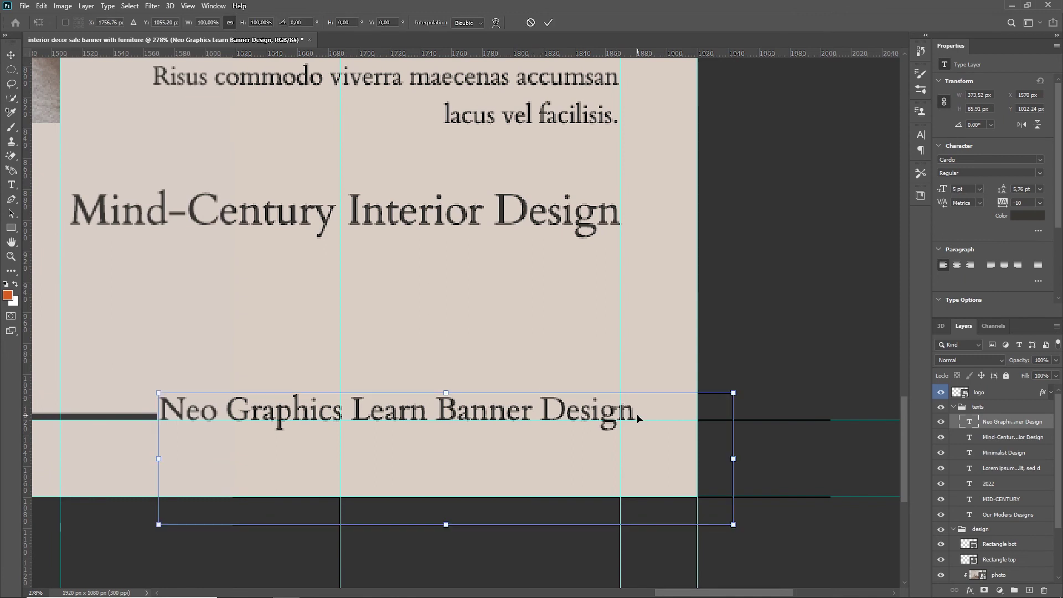
left_click_drag(734, 459, 715, 459)
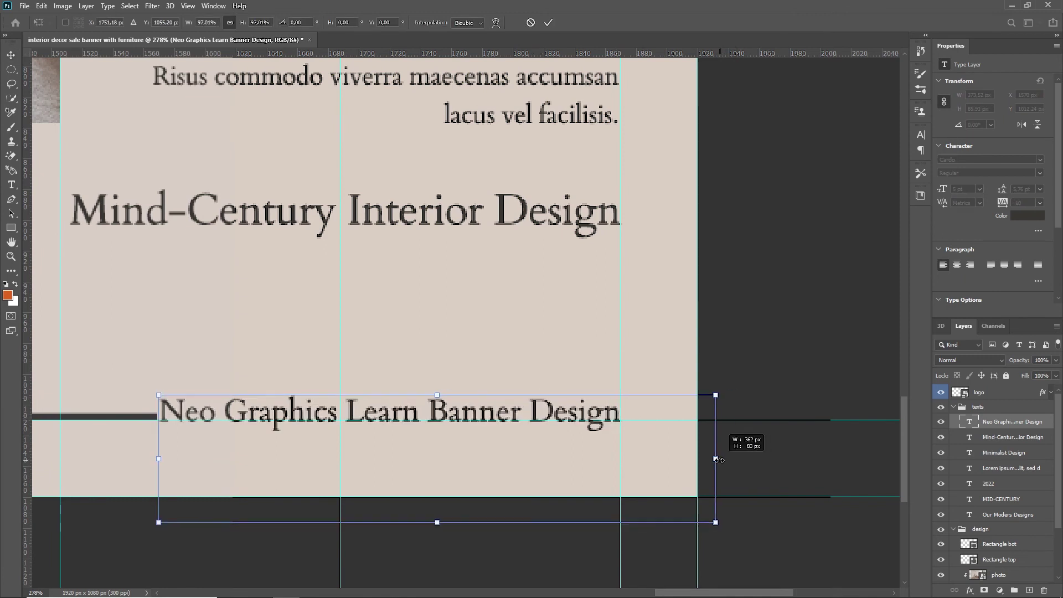
left_click(549, 22)
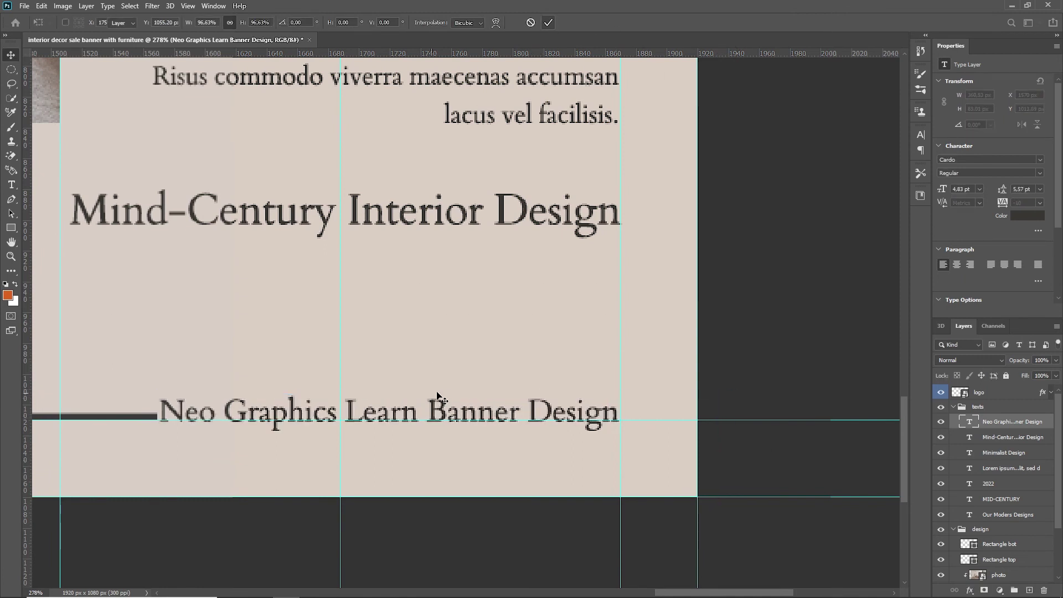
left_click_drag(447, 414, 447, 398)
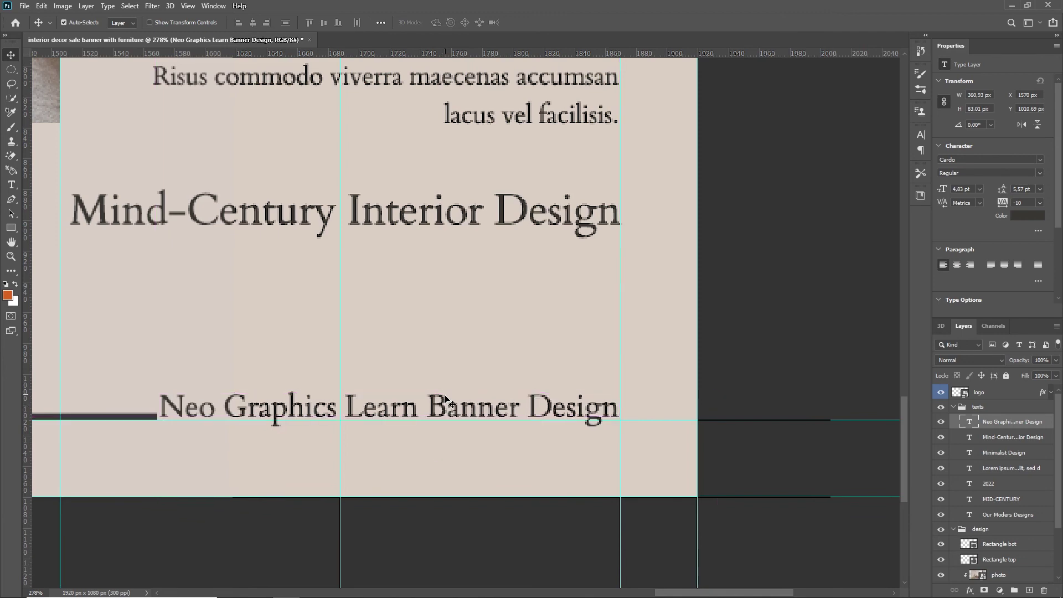
key("ctrl+0")
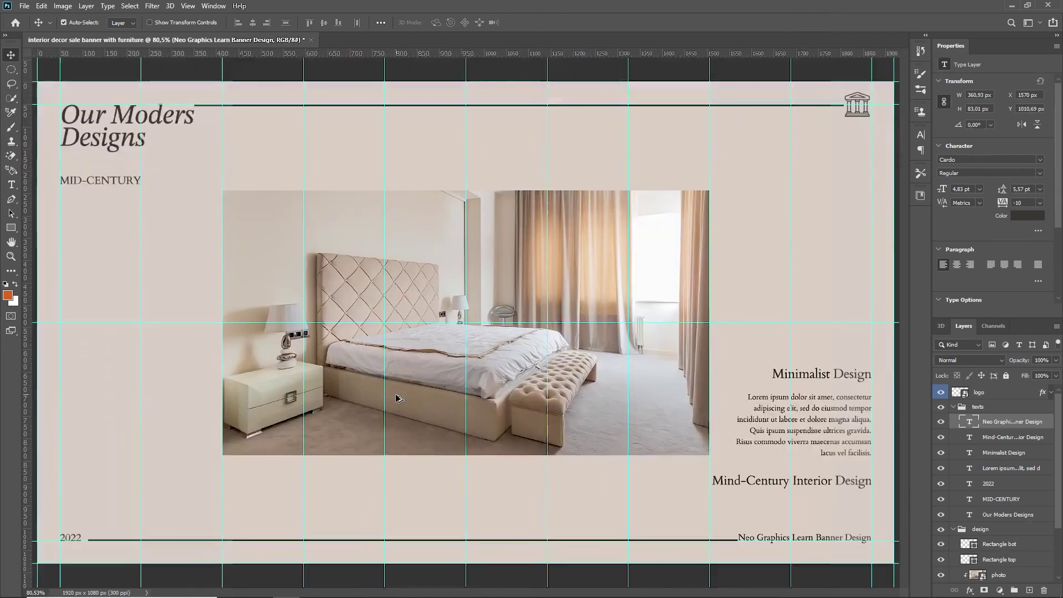
left_click(648, 383)
- Scale the bedroom photo and its Rectangle 1 frame down slightly together
scroll(1011, 562, "down", 2)
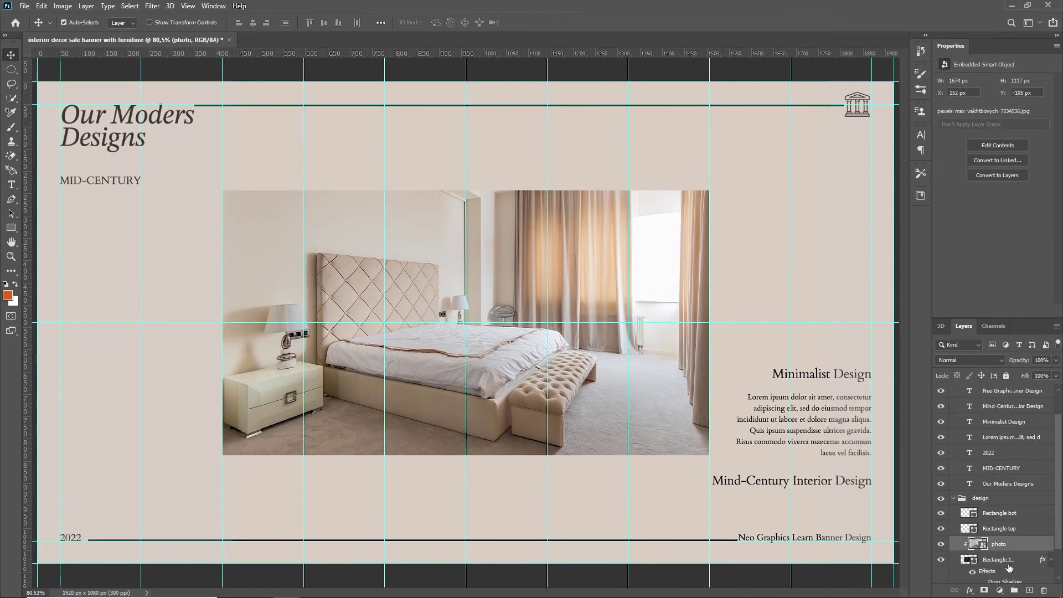
left_click(1013, 562, "shift")
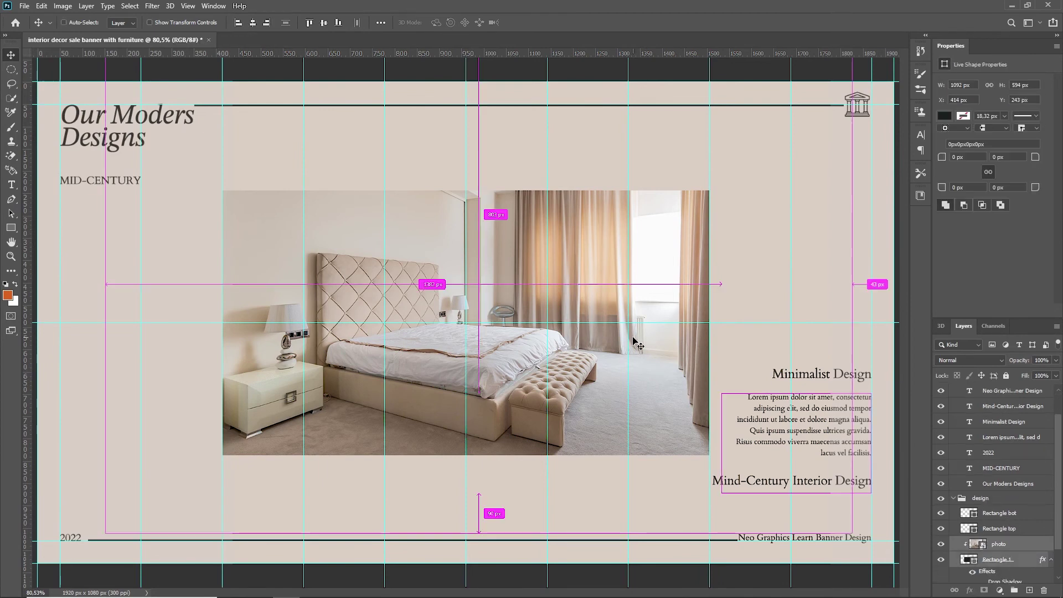
key("ctrl+t")
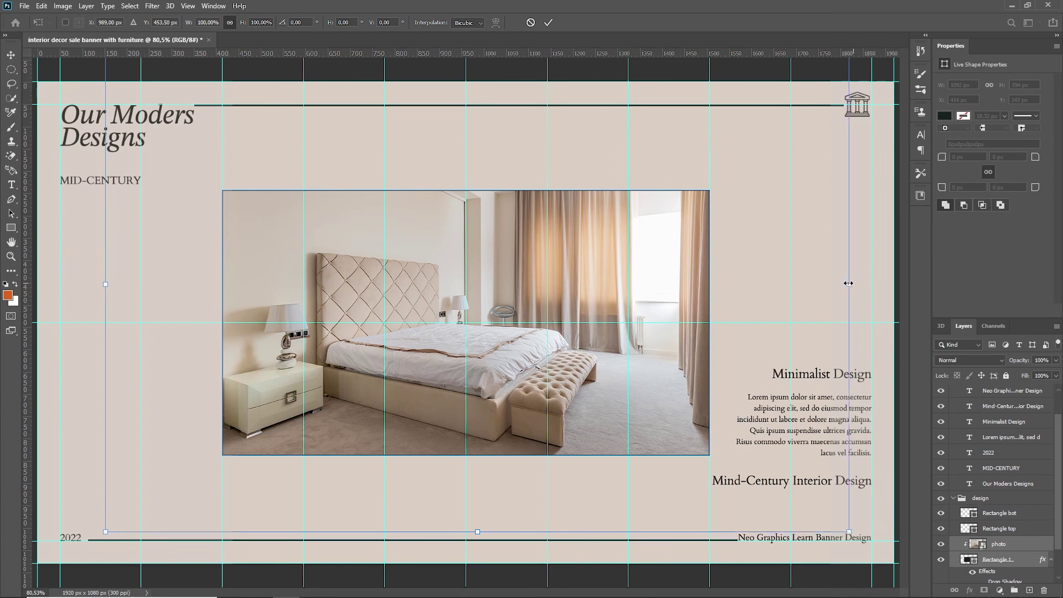
left_click_drag(854, 283, 823, 283)
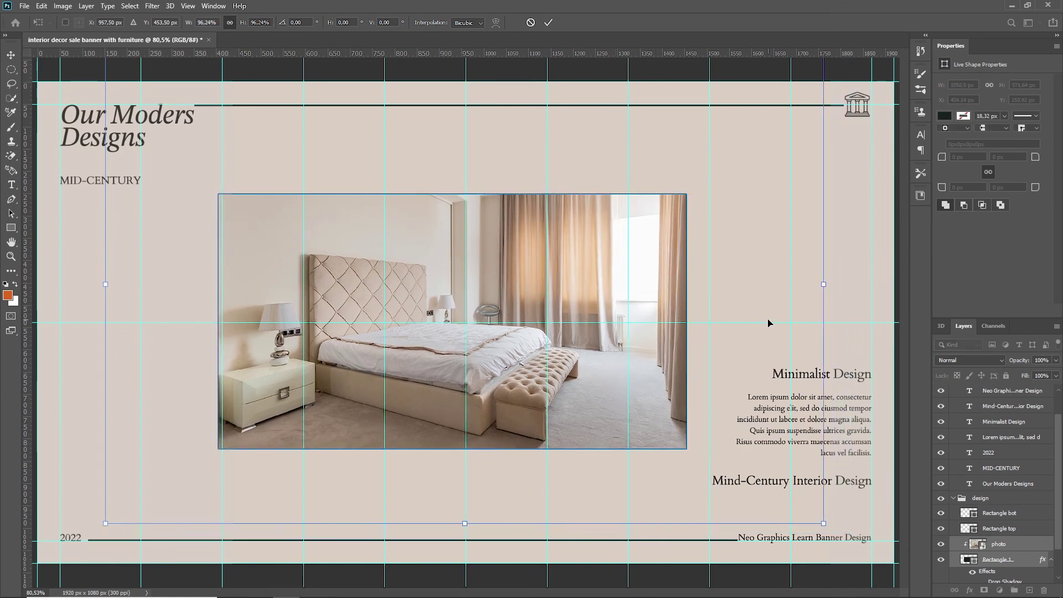
left_click_drag(821, 285, 808, 284)
left_click_drag(657, 384, 675, 387)
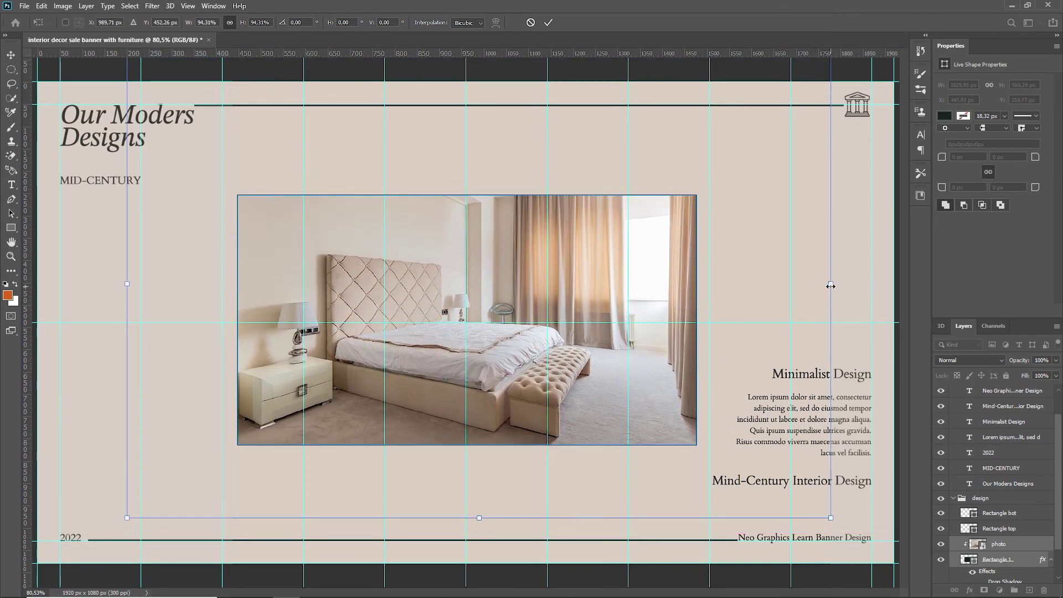
left_click_drag(831, 285, 806, 283)
left_click_drag(596, 380, 607, 394)
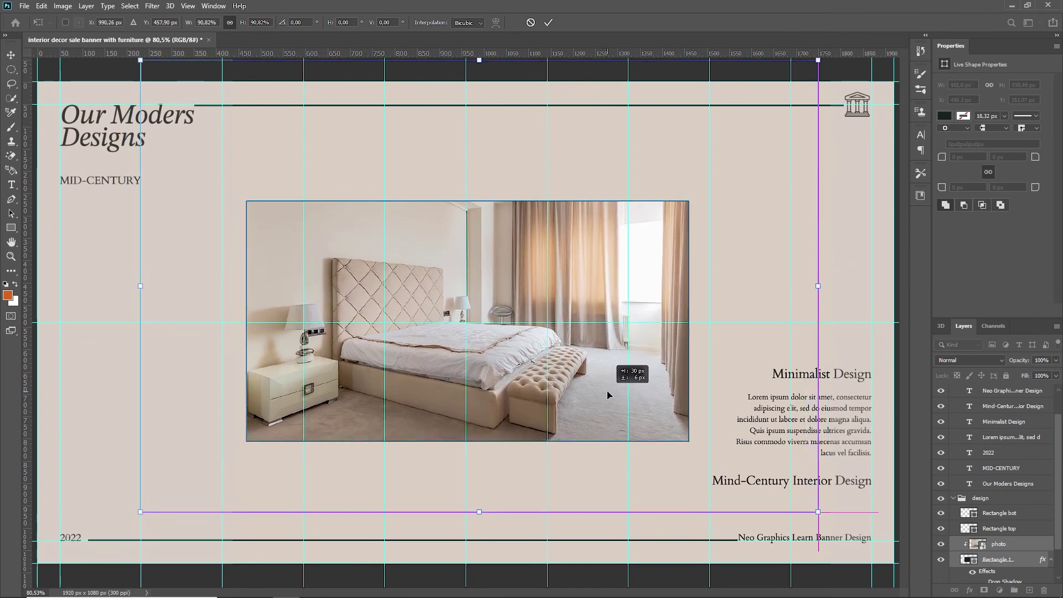
left_click_drag(608, 392, 606, 391)
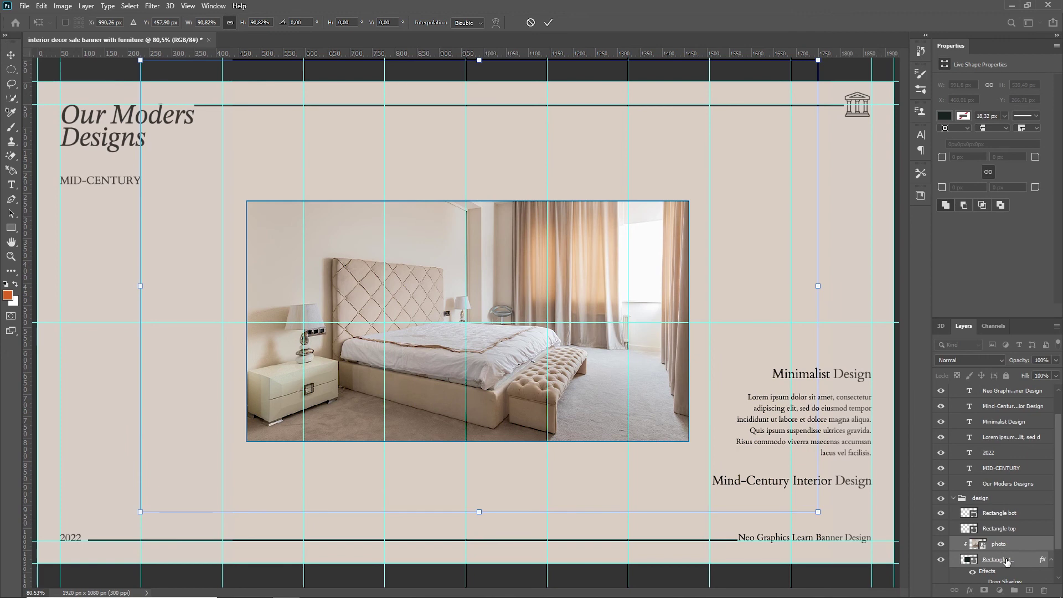
key("Return")
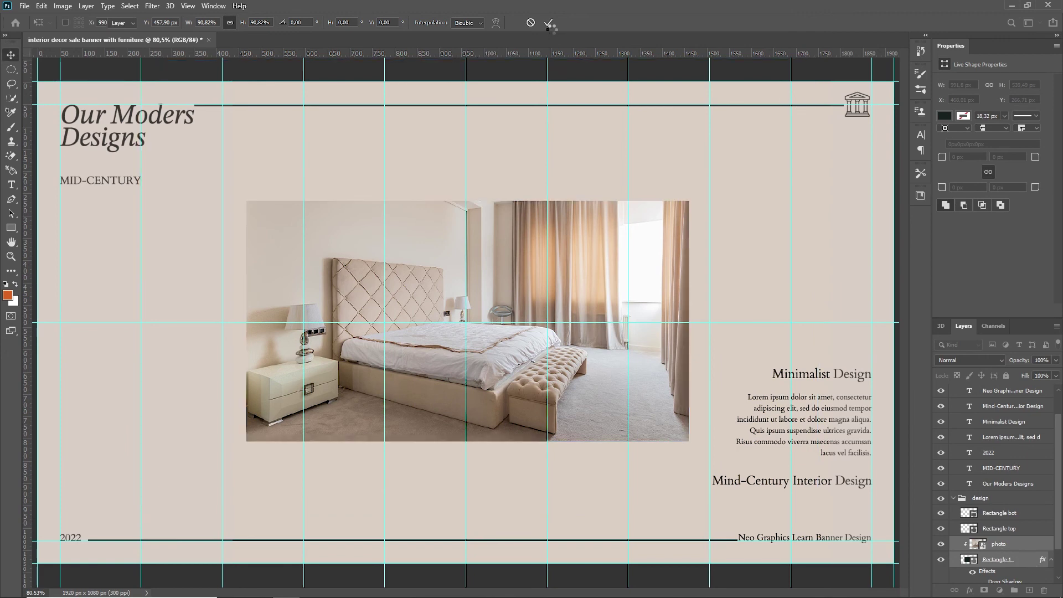
- Snap the photo and frame to the canvas centre and view the whole banner
key("ctrl+t")
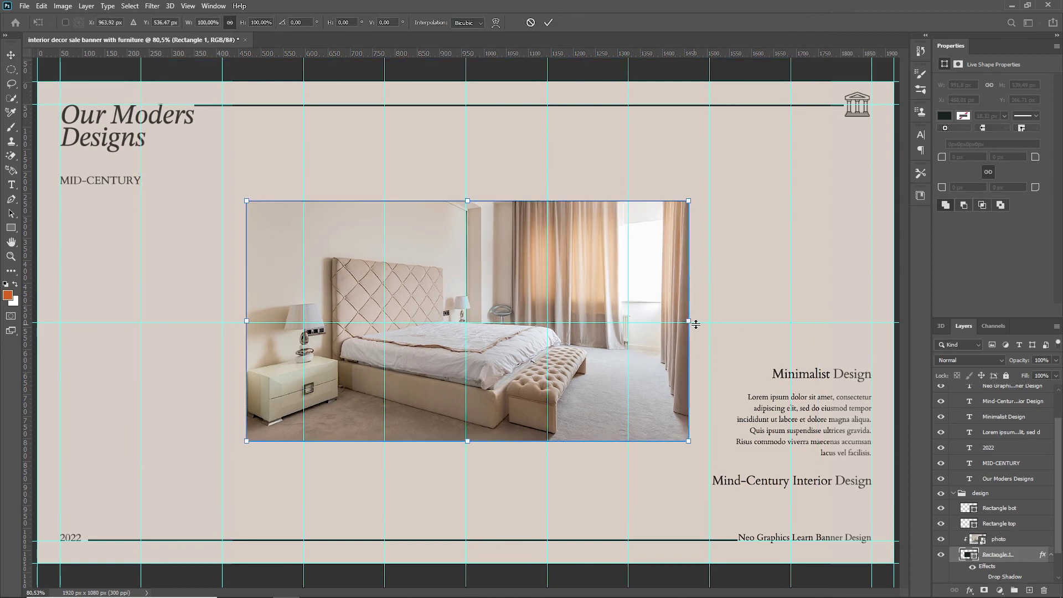
left_click_drag(502, 288, 528, 261)
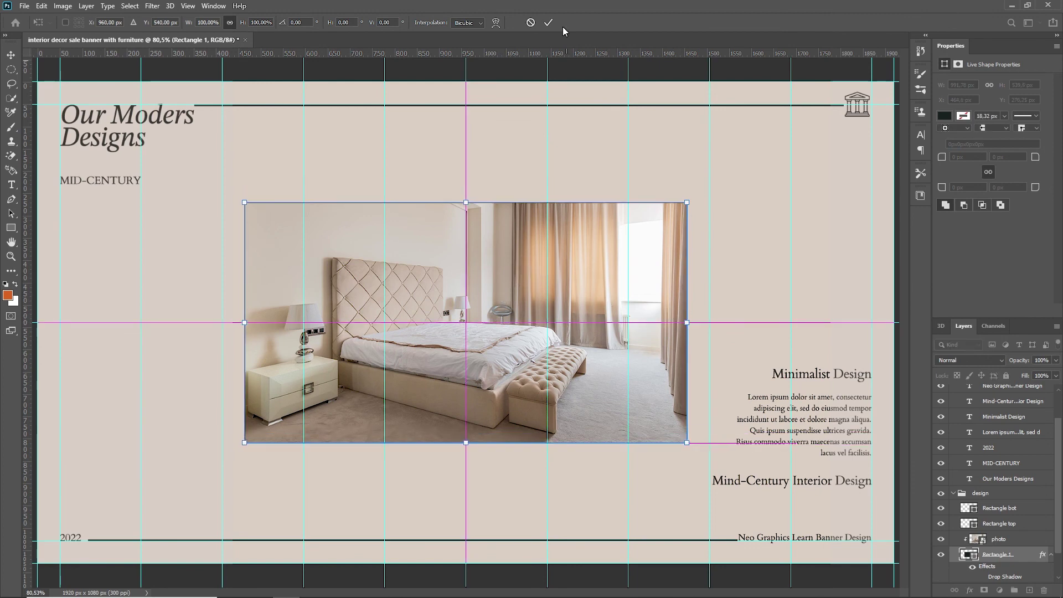
left_click(549, 22)
key("ctrl+minus")
key("ctrl+minus")
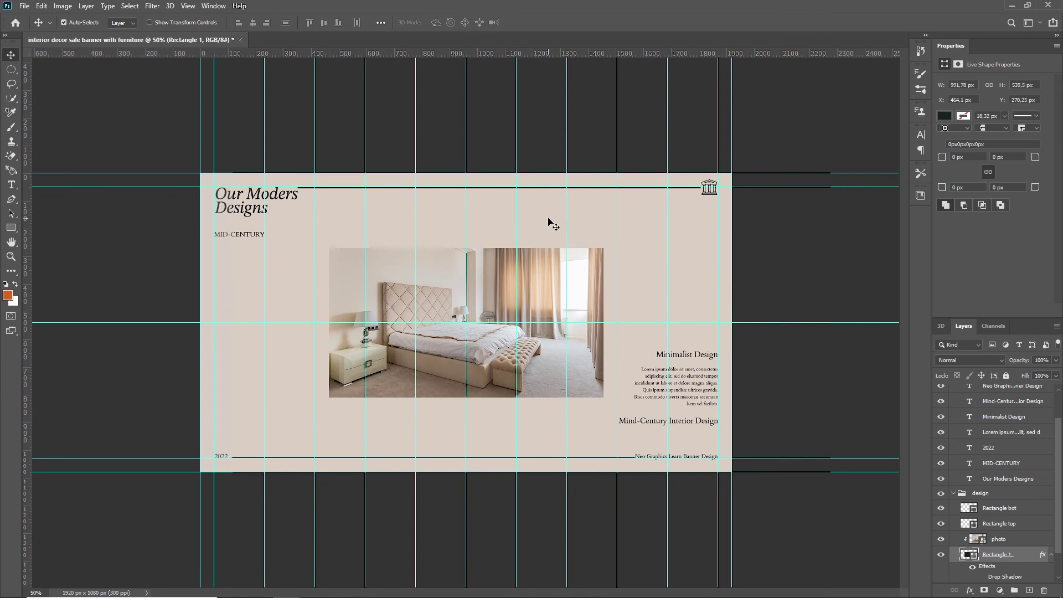
- Undo an accidental duplicate of the paragraph made while zooming in
key("ctrl+minus")
key("ctrl+plus")
left_click_drag(687, 384, 285, 324)
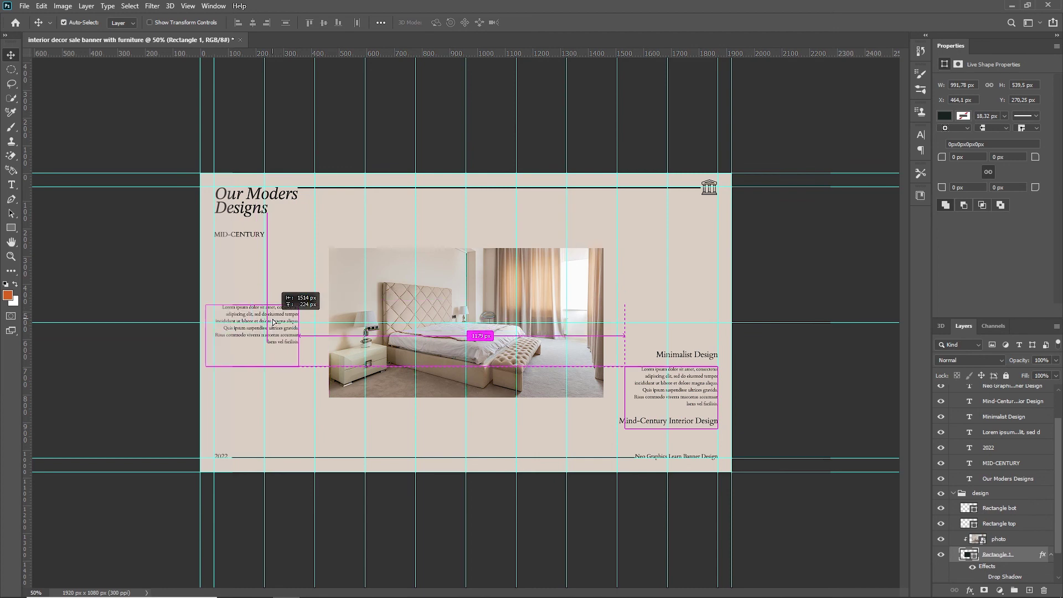
key("ctrl+z")
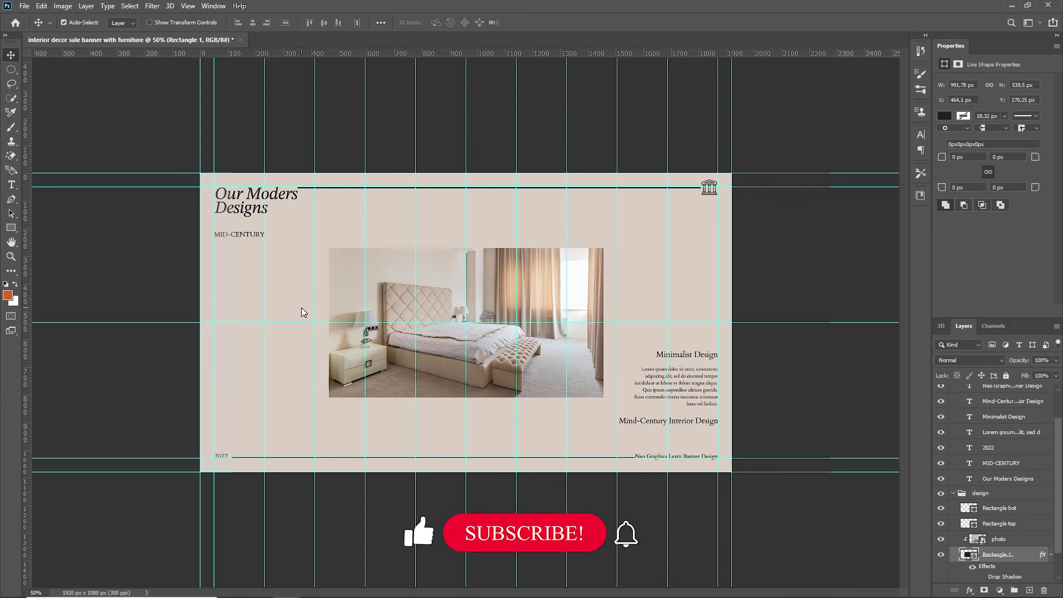
- Nudge the temple logo down about 28 px to line up with the top line's right end
scroll(222, 150, "up", 2)
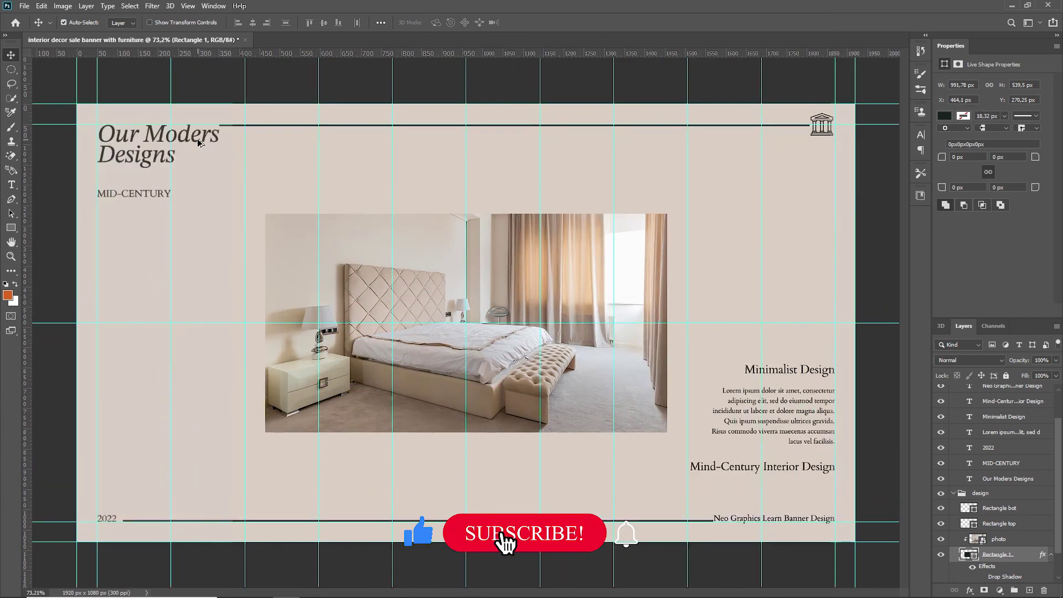
scroll(807, 156, "down", 2)
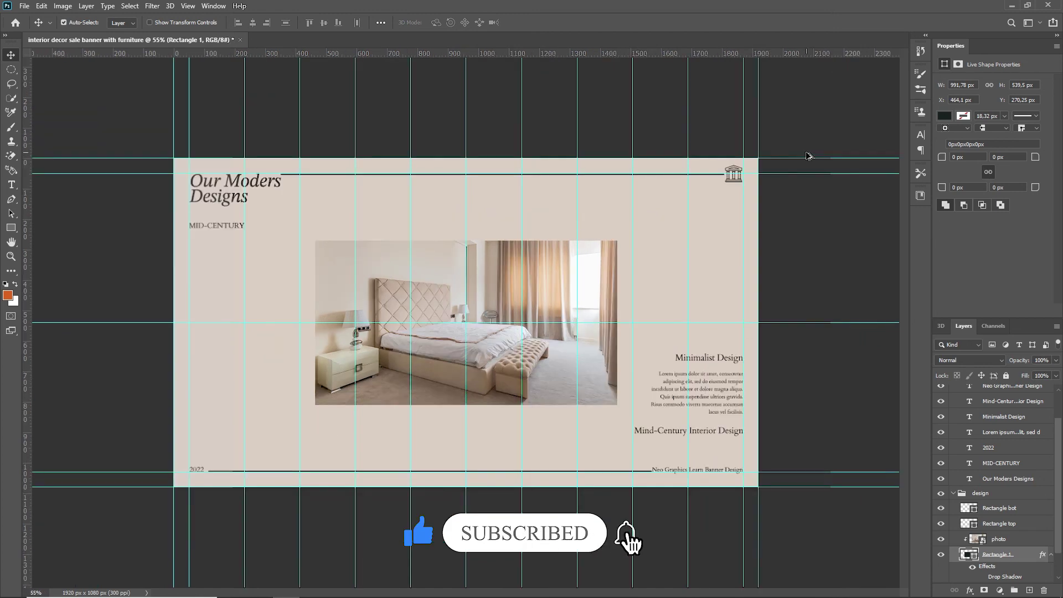
scroll(808, 155, "up", 2)
scroll(565, 344, "up", 2)
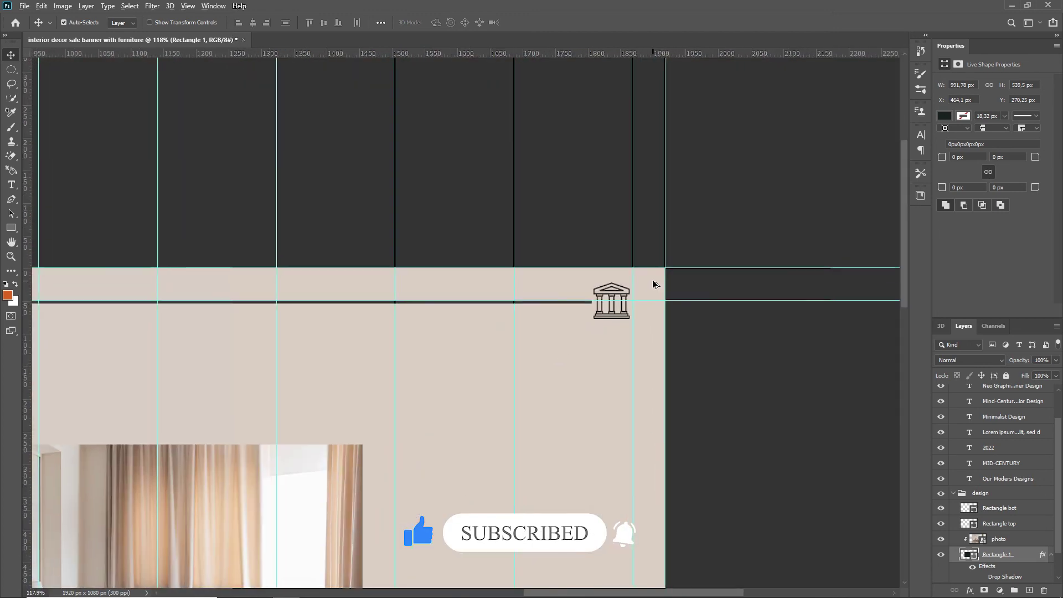
scroll(622, 294, "down", 3)
scroll(759, 152, "up", 3)
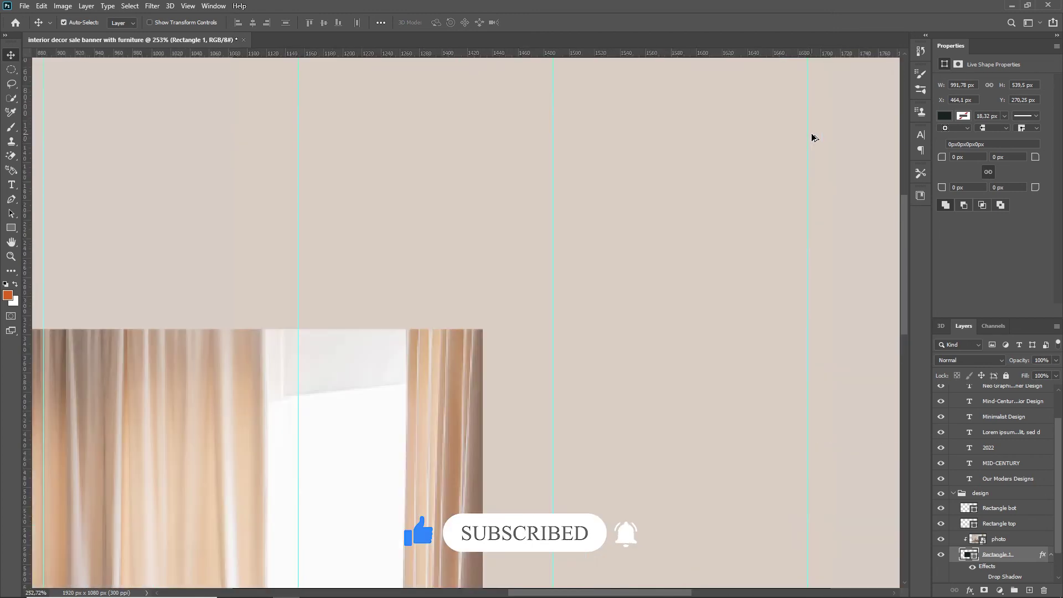
scroll(582, 388, "up", 2)
scroll(604, 313, "up", 1)
left_click_drag(612, 289, 620, 355)
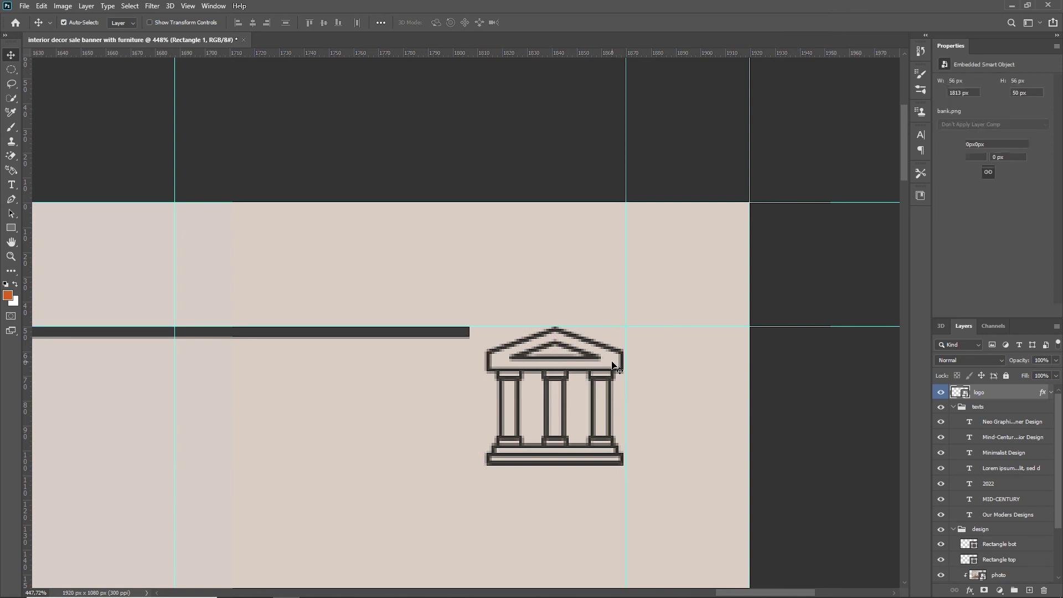
scroll(609, 360, "down", 3)
scroll(596, 364, "down", 2)
scroll(595, 364, "down", 1)
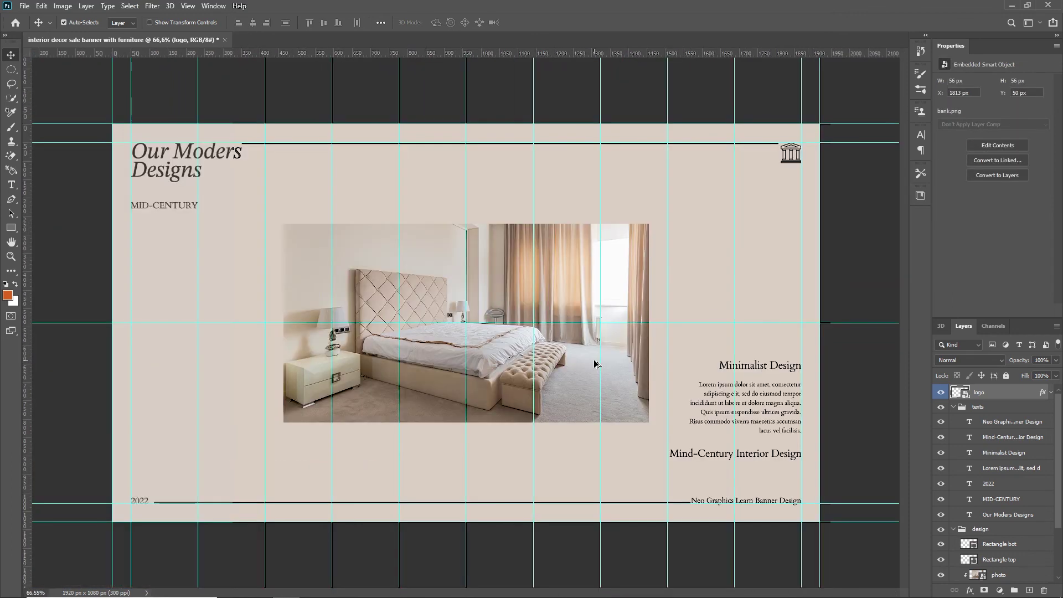
scroll(596, 364, "down", 1)
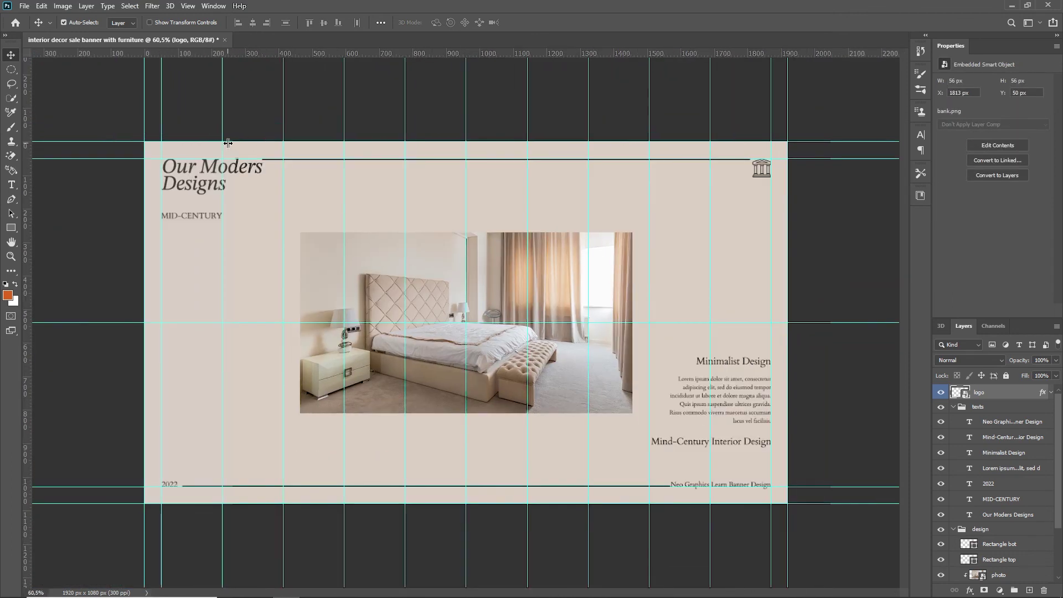
scroll(412, 174, "down", 1)
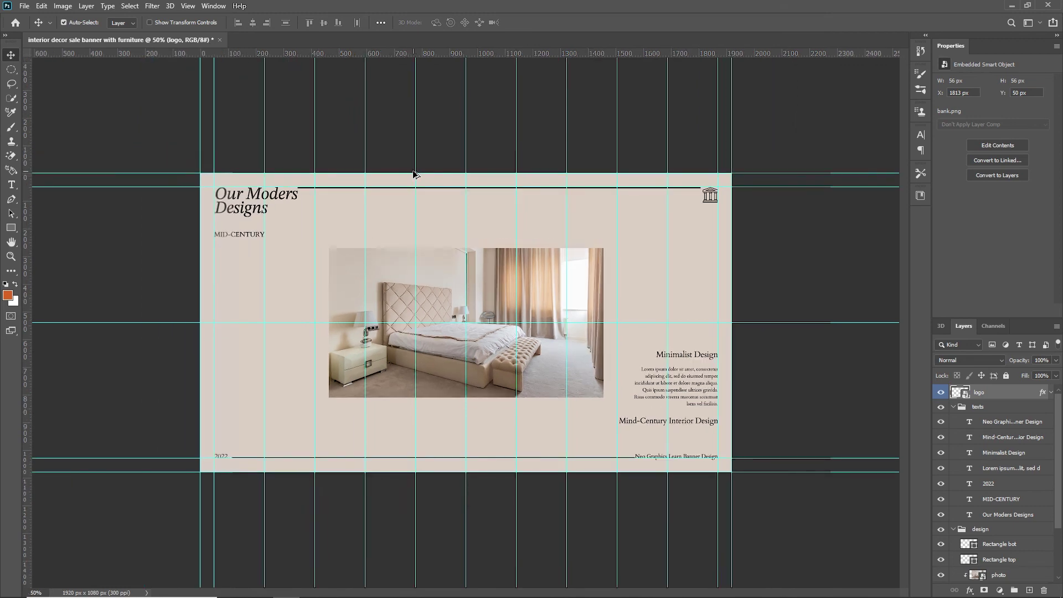